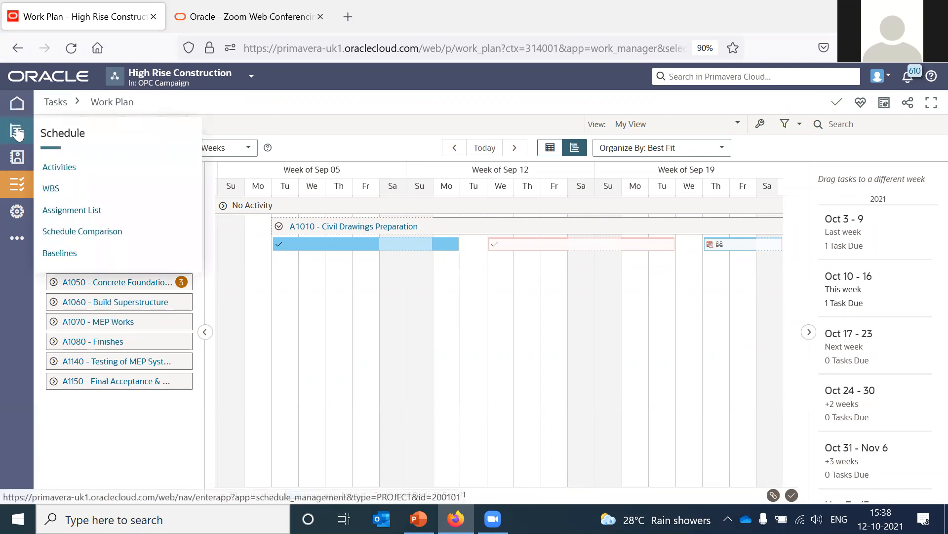
Open the project's schedule activities, widen the activity table past the Original BL Finish column, and collapse the lower detail pane.
{"action": "left_click", "coordinate": [17, 132]}
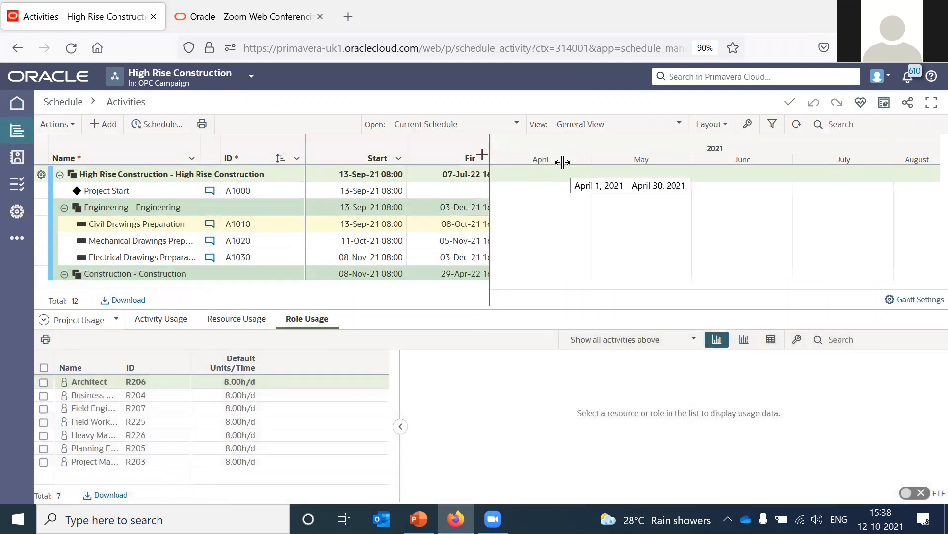
{"action": "left_click_drag", "start_coordinate": [486, 198], "coordinate": [662, 203]}
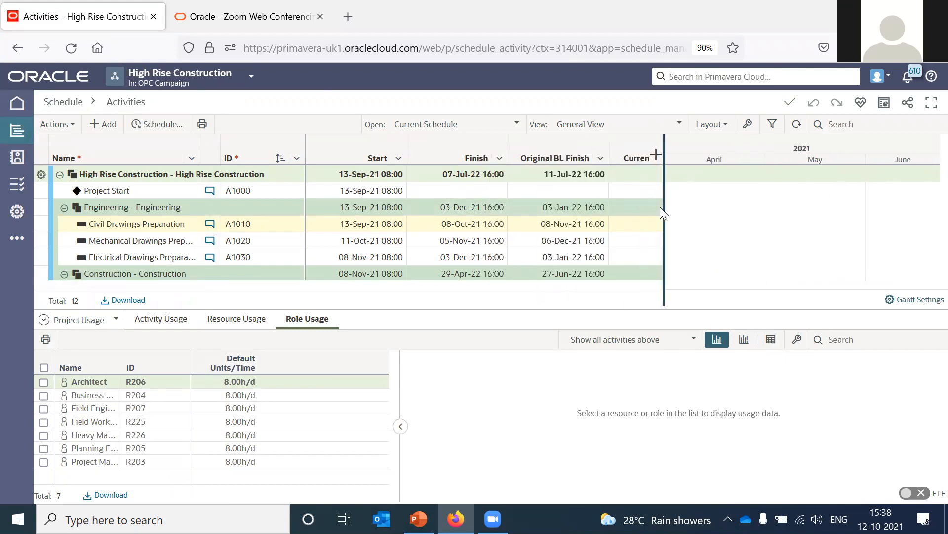
{"action": "left_click", "coordinate": [84, 324]}
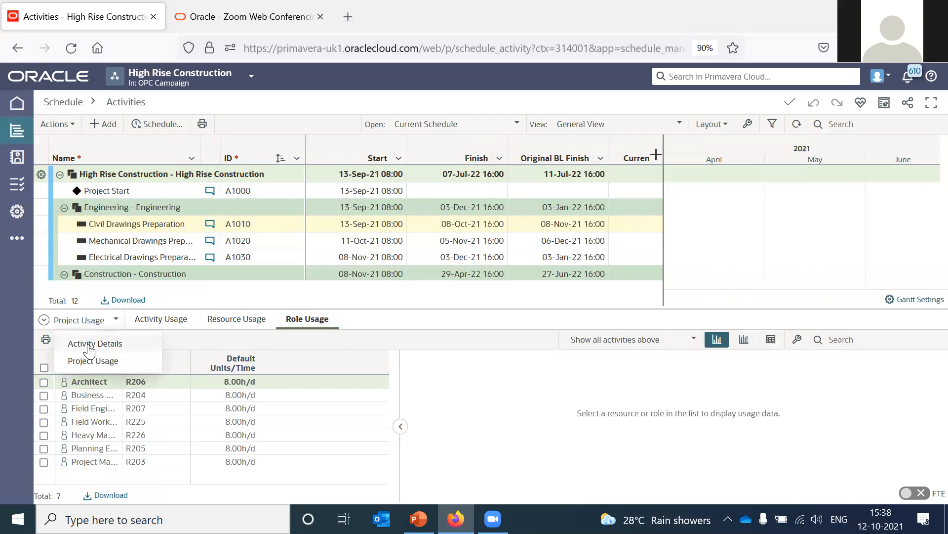
{"action": "left_click", "coordinate": [89, 342]}
{"action": "left_click", "coordinate": [44, 320]}
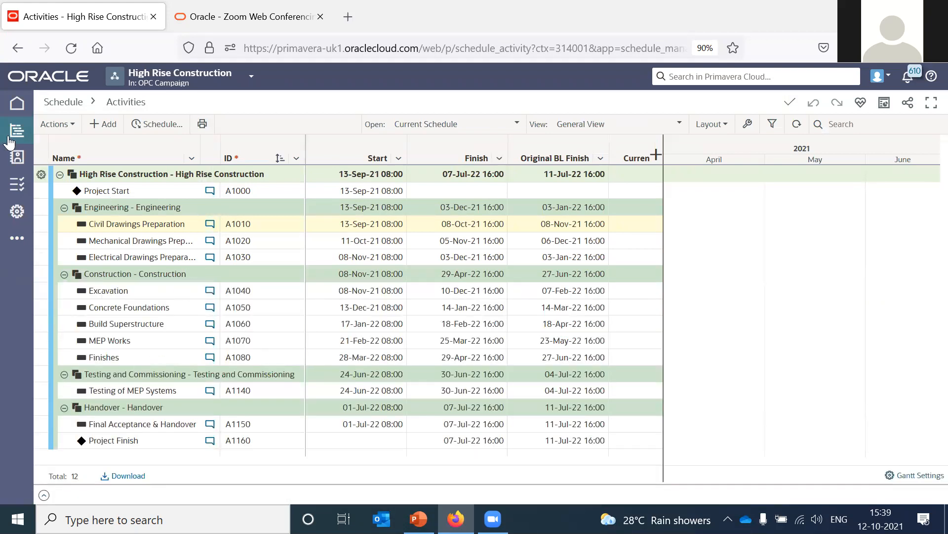
Open the list of companies assigned to the project team.
{"action": "mouse_move", "coordinate": [14, 138]}
{"action": "mouse_move", "coordinate": [22, 167]}
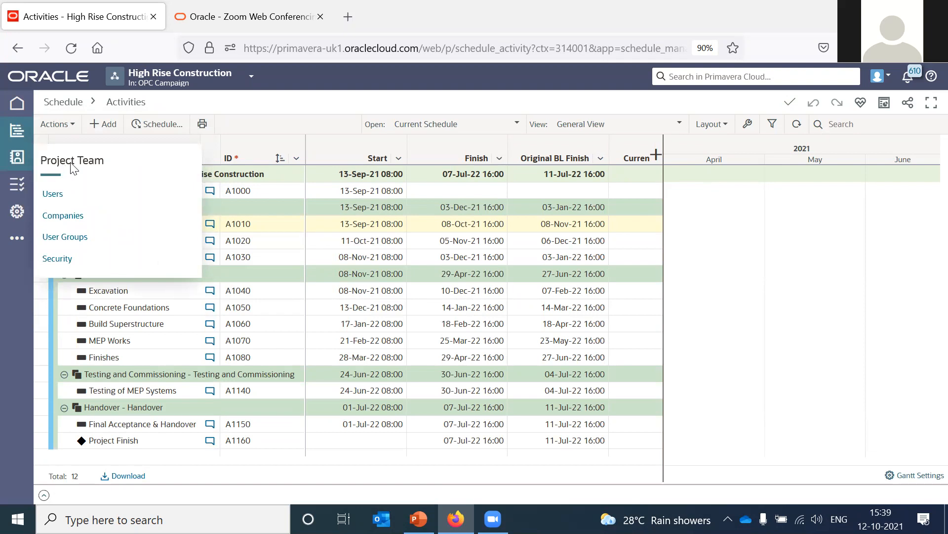
{"action": "left_click", "coordinate": [74, 220]}
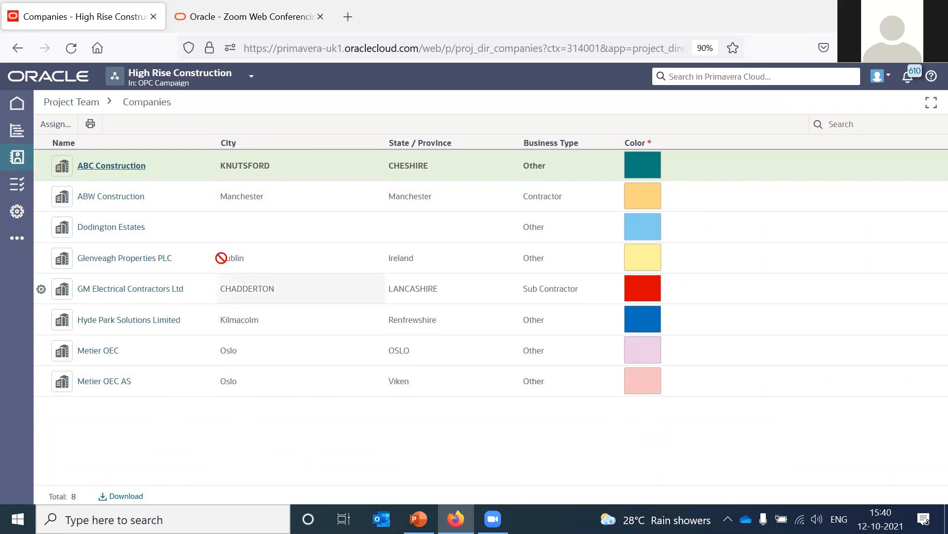
Return to the tasks work plan and expand activity A1050 - Concrete Foundations to list its unplanned tasks.
{"action": "mouse_move", "coordinate": [16, 195]}
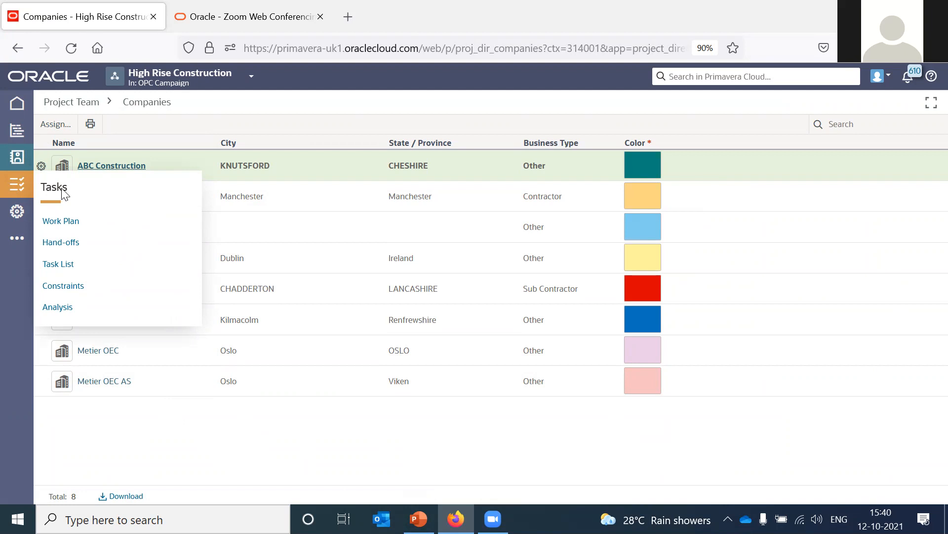
{"action": "left_click", "coordinate": [58, 222]}
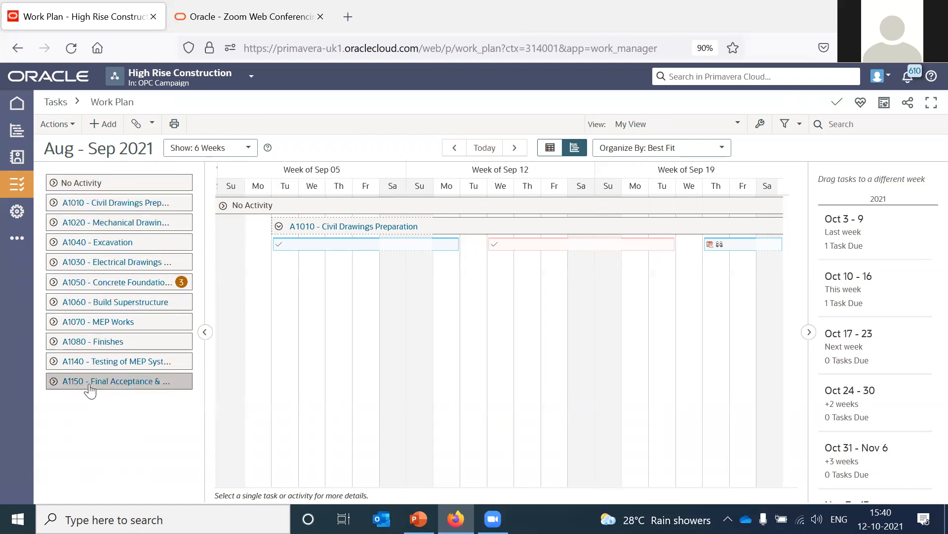
{"action": "left_click", "coordinate": [53, 284]}
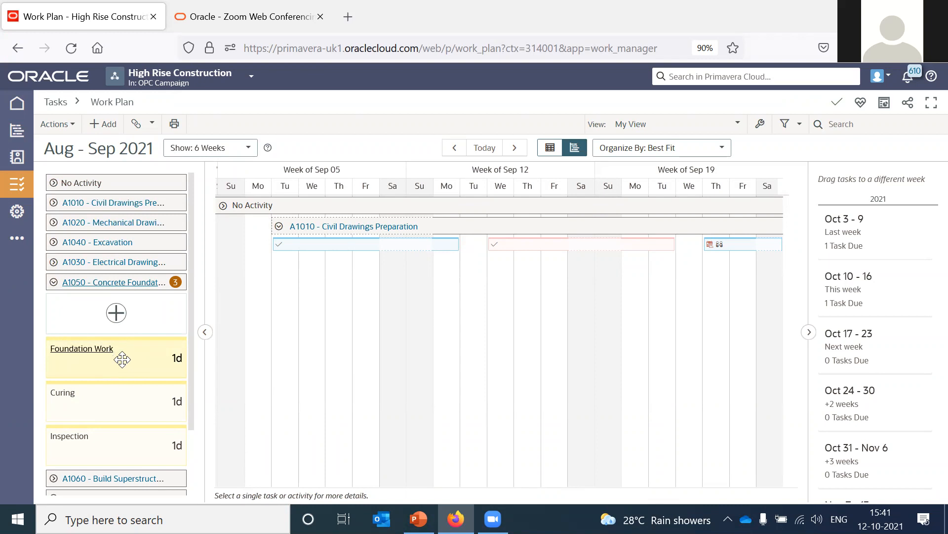
{"action": "left_click_drag", "start_coordinate": [117, 358], "coordinate": [542, 169]}
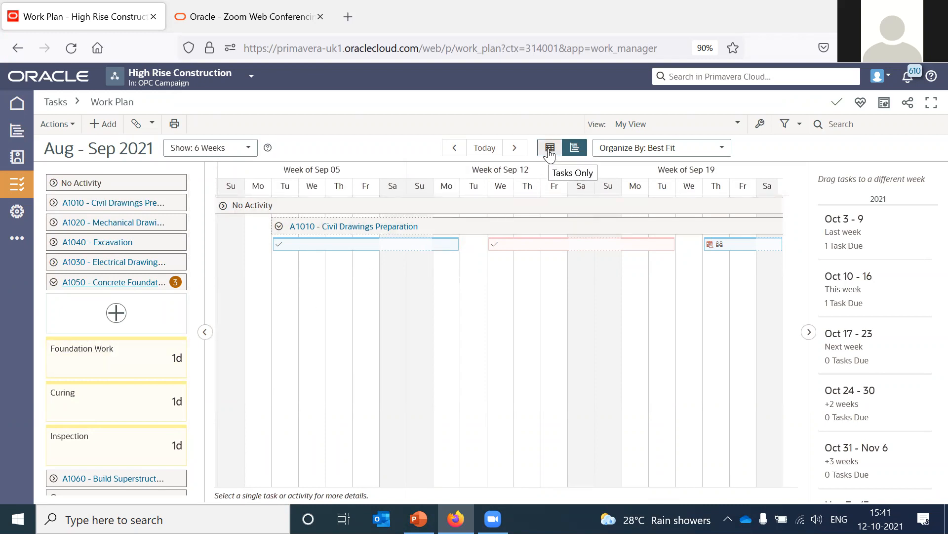
Show the work plan with tasks only, try moving Foundation Work to the Oct 10 - 16 week, and restore the activity grouping.
{"action": "left_click", "coordinate": [549, 151]}
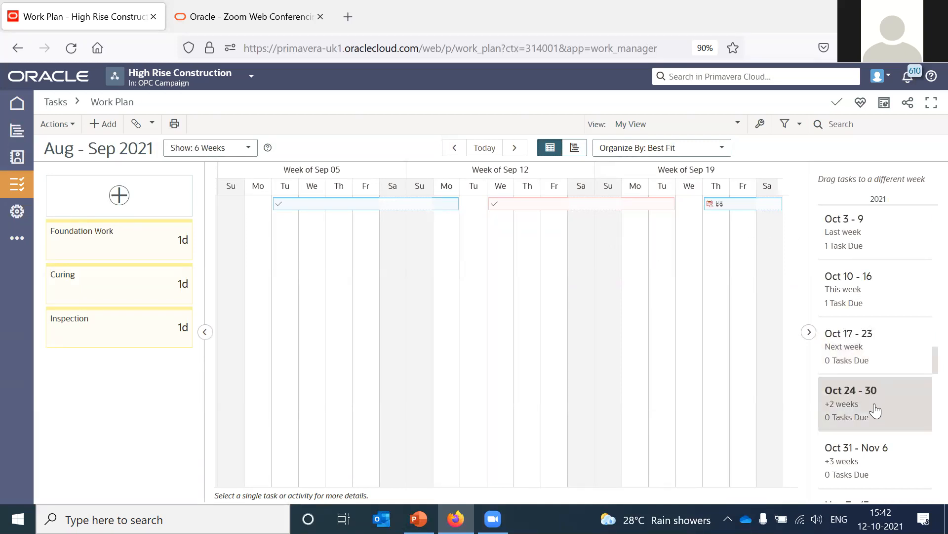
{"action": "left_click_drag", "start_coordinate": [147, 248], "coordinate": [847, 282]}
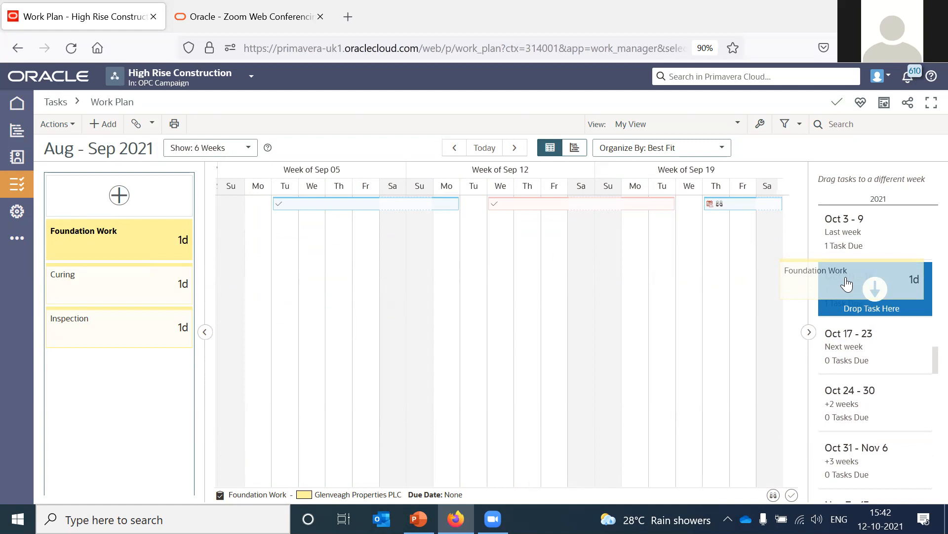
{"action": "left_click_drag", "start_coordinate": [845, 283], "coordinate": [92, 247]}
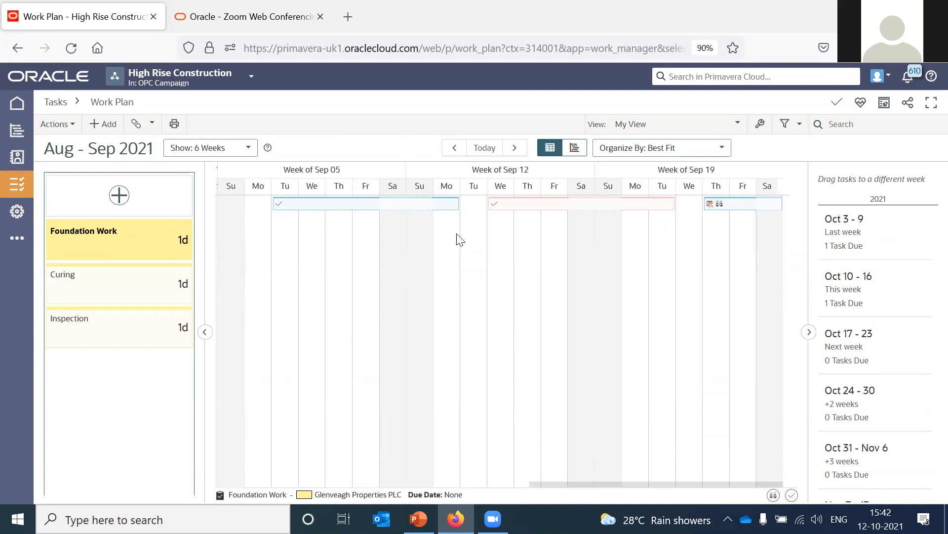
{"action": "left_click", "coordinate": [575, 148]}
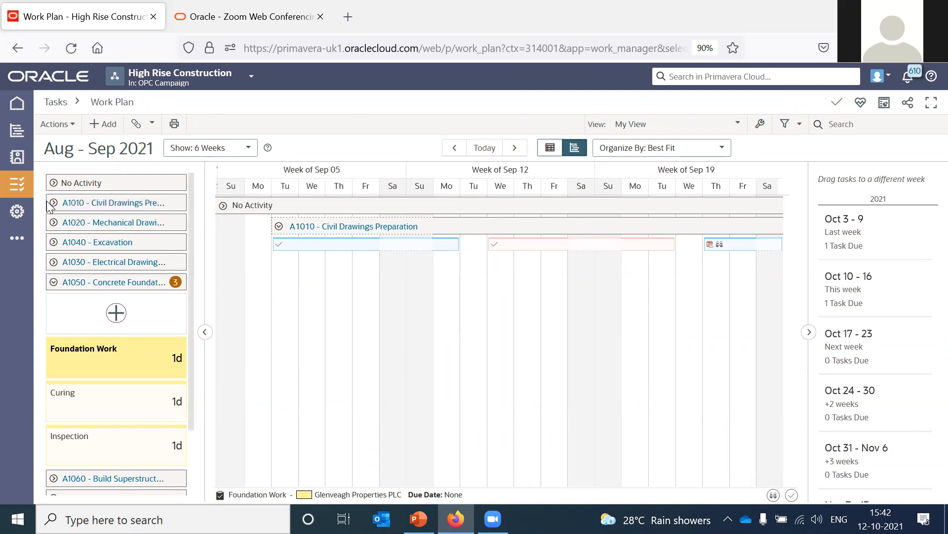
Review the dates, durations and task summary of activity A1010 - Civil Drawings Preparation, and close the summary.
{"action": "left_click", "coordinate": [152, 210]}
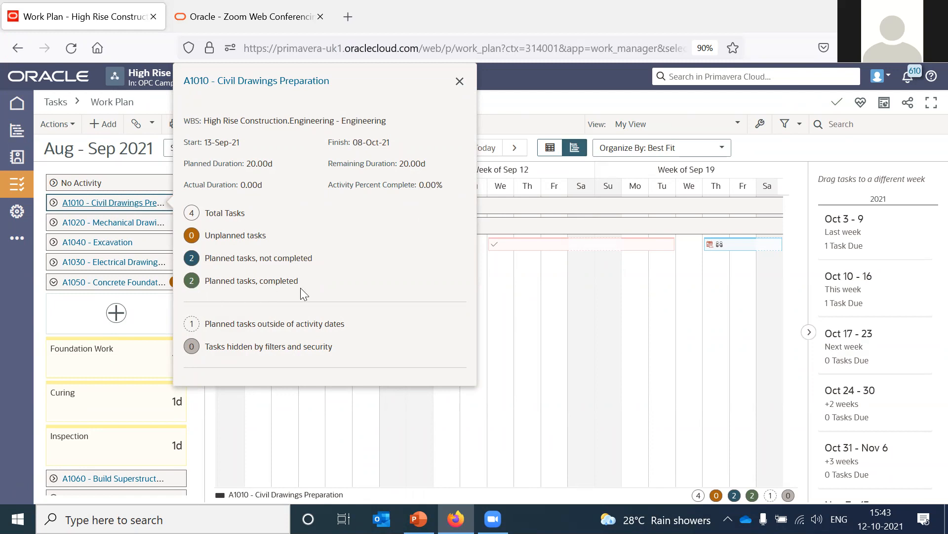
{"action": "left_click", "coordinate": [454, 84]}
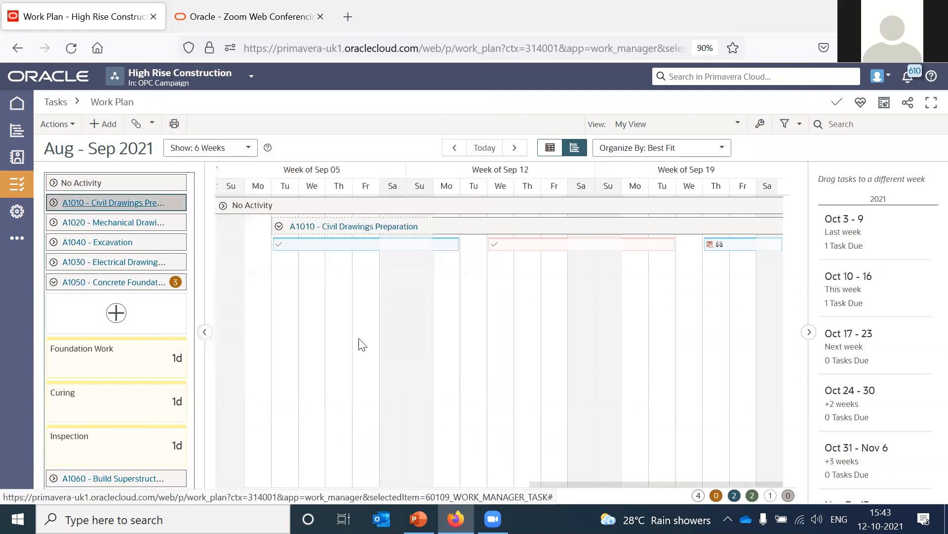
{"action": "left_click", "coordinate": [539, 488]}
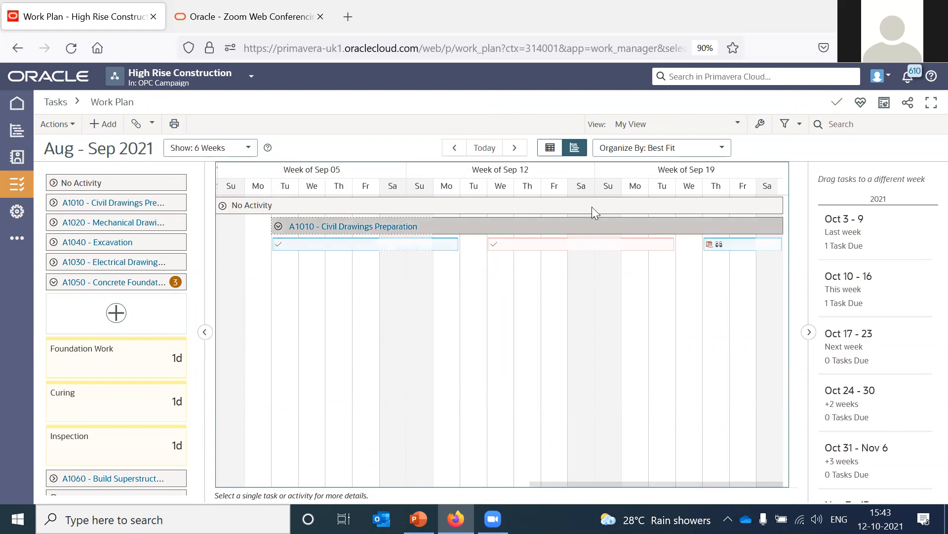
Advance the six-week work plan week by week to Nov - Dec 2021 and examine the tasks planned under each activity.
{"action": "left_click", "coordinate": [514, 148]}
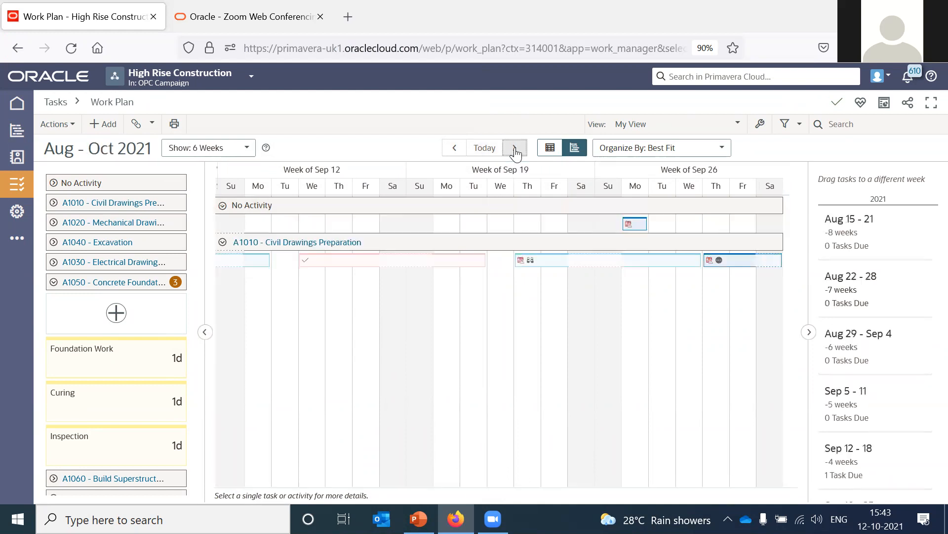
{"action": "left_click", "coordinate": [514, 148]}
{"action": "left_click", "coordinate": [514, 148]}
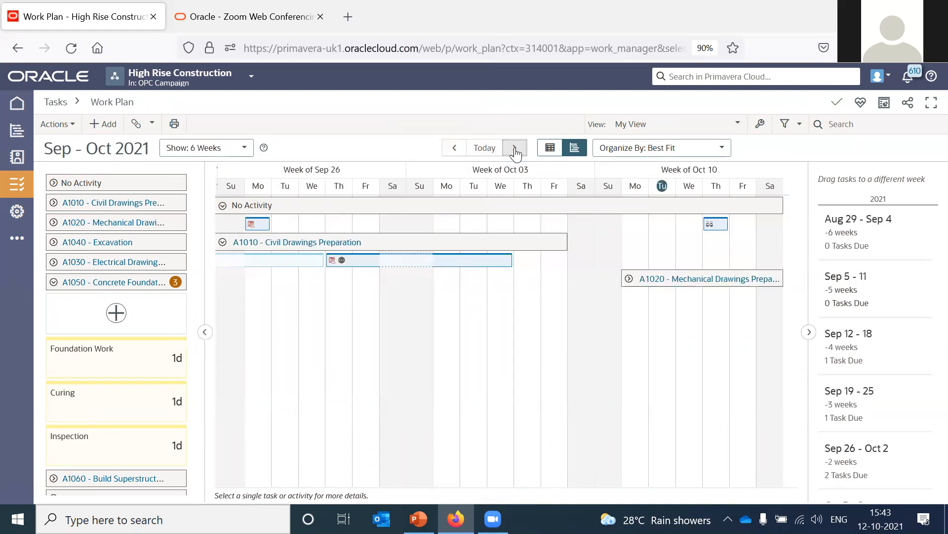
{"action": "left_click", "coordinate": [515, 149]}
{"action": "left_click", "coordinate": [515, 148]}
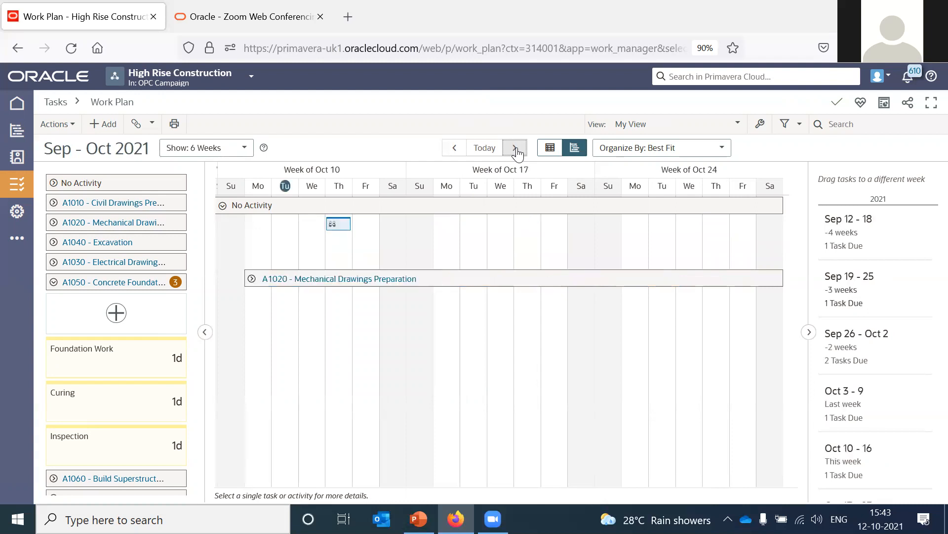
{"action": "left_click", "coordinate": [515, 148]}
{"action": "left_click", "coordinate": [515, 148]}
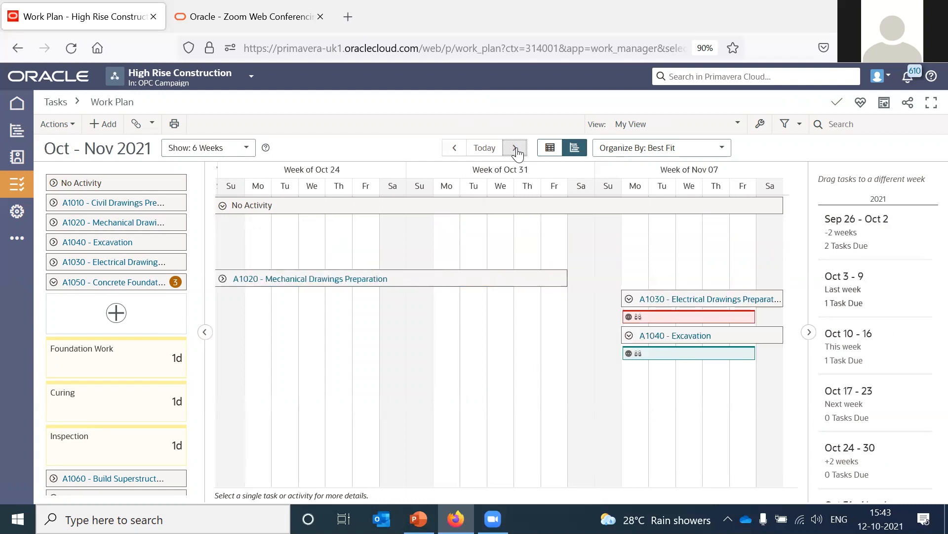
{"action": "left_click", "coordinate": [514, 148]}
{"action": "left_click", "coordinate": [514, 148]}
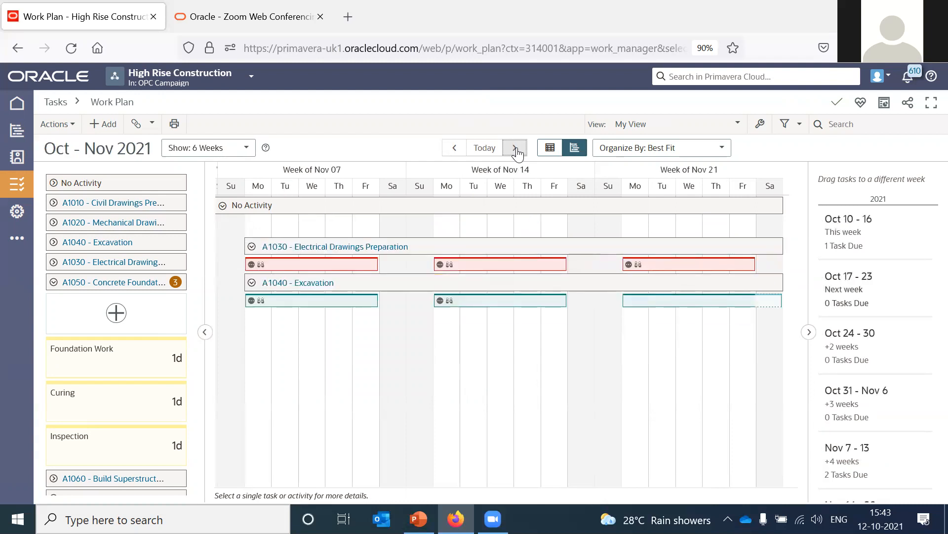
{"action": "left_click", "coordinate": [514, 148]}
{"action": "left_click", "coordinate": [515, 149]}
{"action": "left_click", "coordinate": [515, 148]}
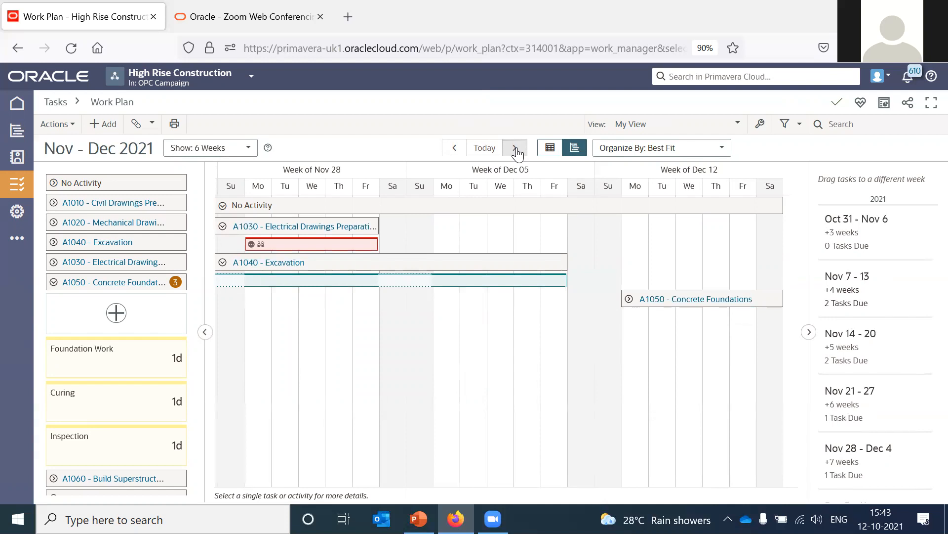
Show the work plan for 1 week to examine its task cards, and return to the 6 Weeks range.
{"action": "left_click", "coordinate": [249, 148]}
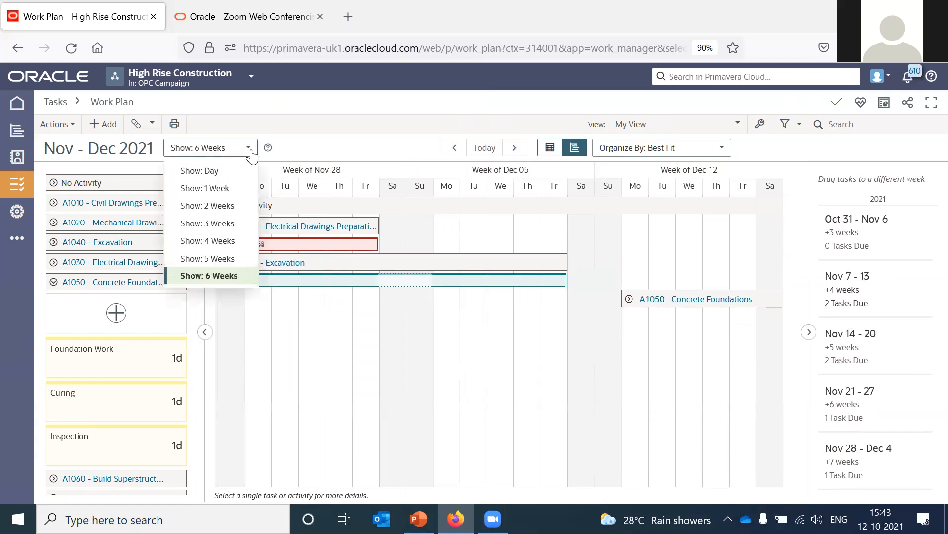
{"action": "left_click", "coordinate": [232, 191]}
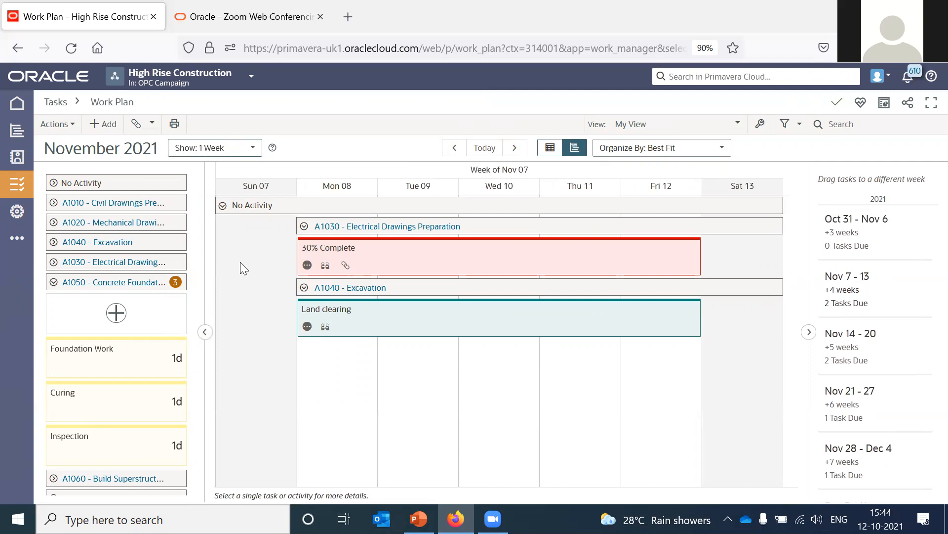
{"action": "left_click", "coordinate": [250, 148]}
{"action": "left_click", "coordinate": [239, 276]}
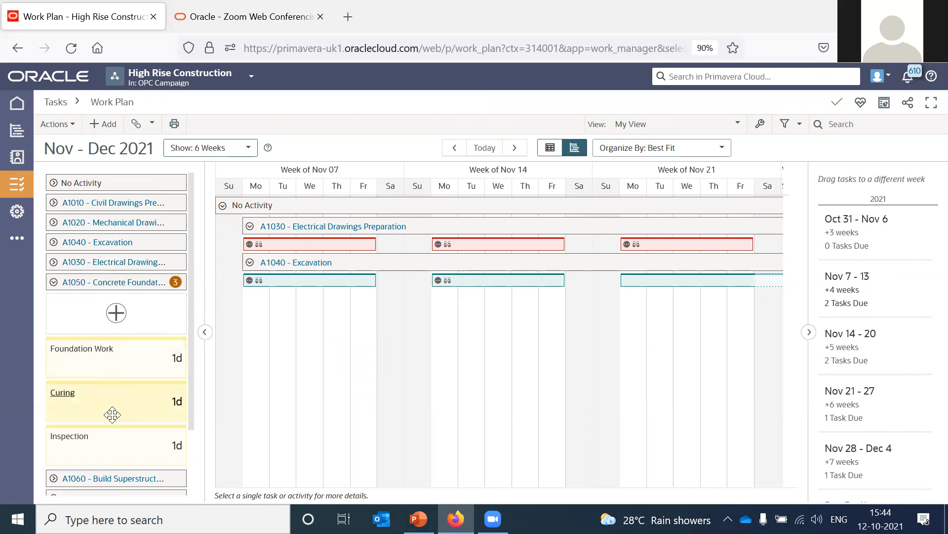
Examine the full details of the Foundation Work task under Concrete Foundations, and close them without changes.
{"action": "scroll", "coordinate": [112, 425], "scroll_direction": "down", "scroll_amount": 2}
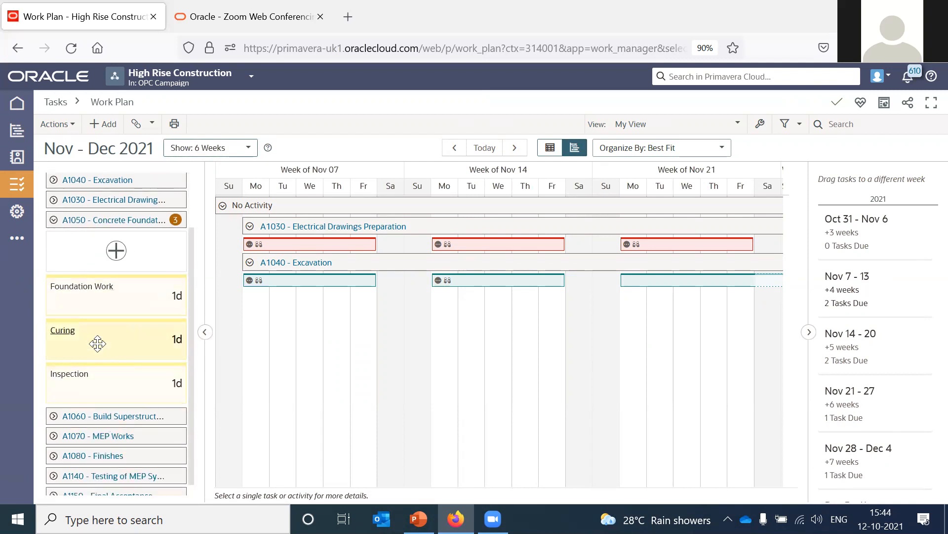
{"action": "left_click", "coordinate": [133, 301]}
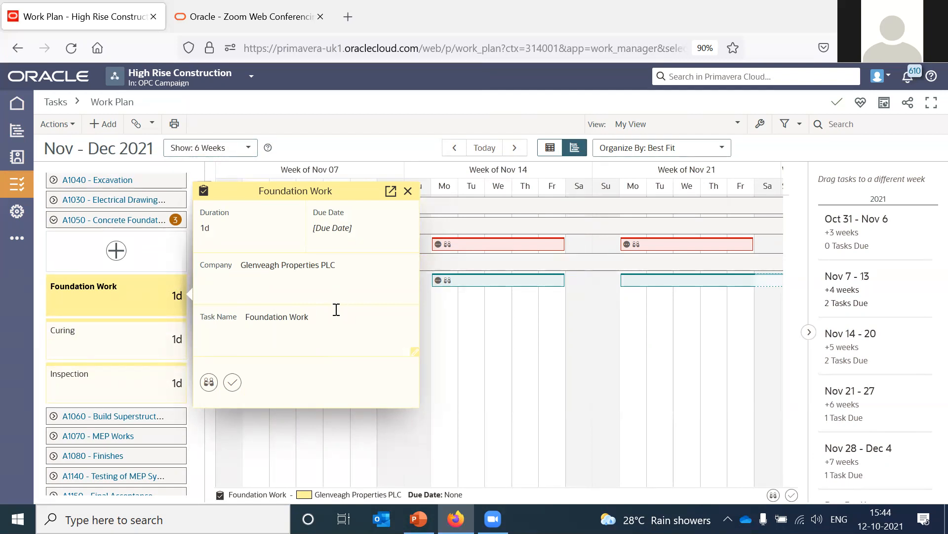
{"action": "left_click", "coordinate": [390, 191]}
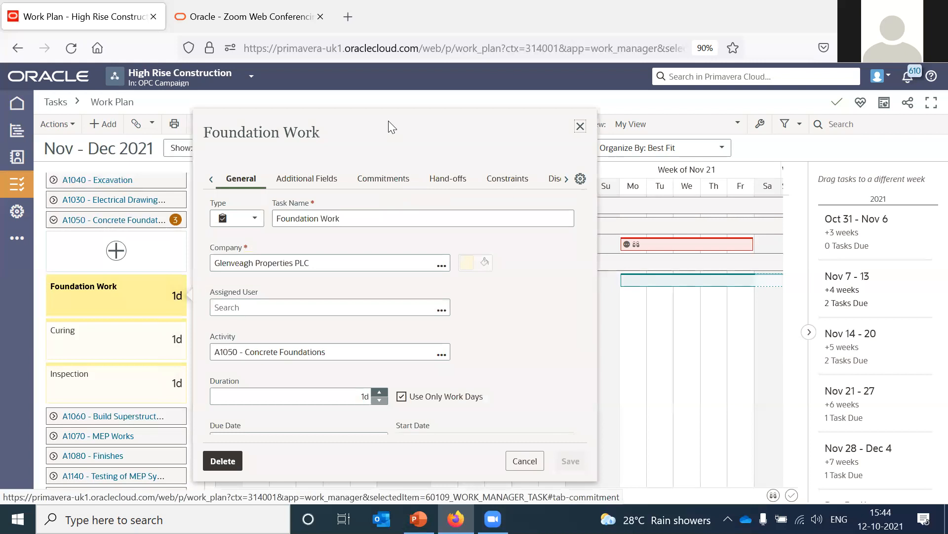
{"action": "key", "text": "ctrl+a"}
{"action": "left_click", "coordinate": [454, 135]}
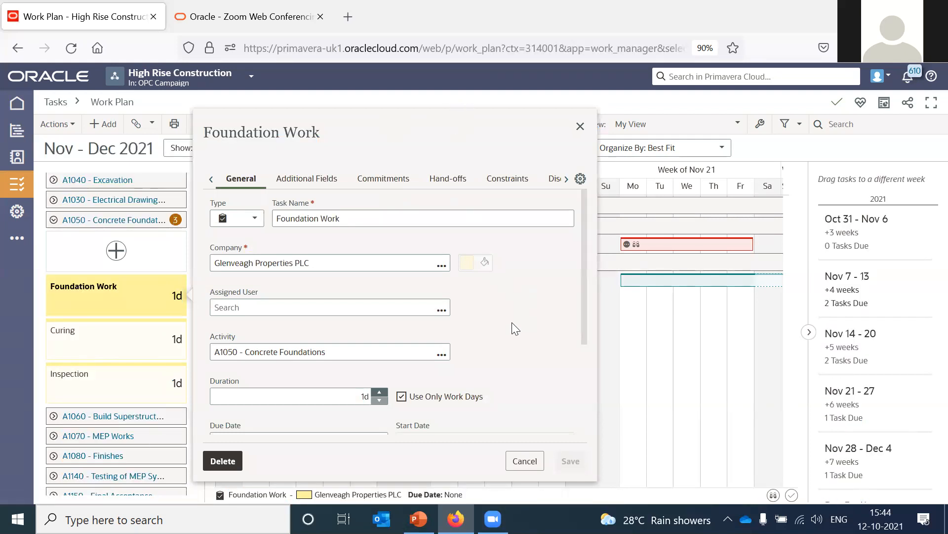
{"action": "left_click", "coordinate": [580, 126]}
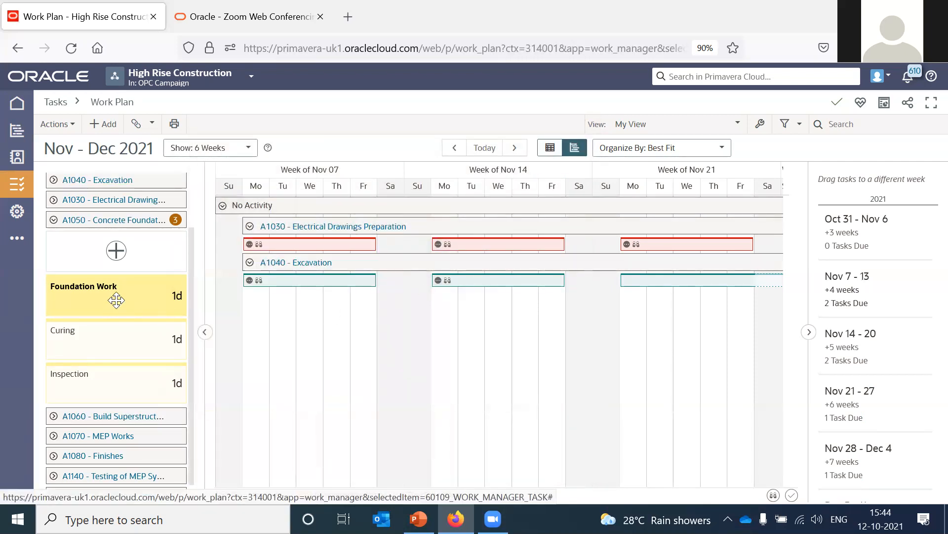
Check which companies can be assigned to the Foundation Work task, and leave the company selection without changes.
{"action": "left_click", "coordinate": [116, 298]}
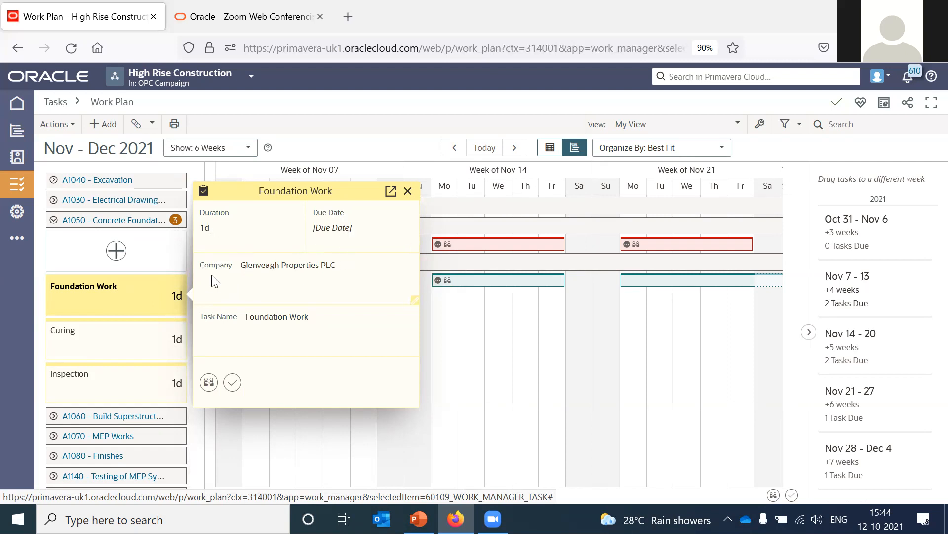
{"action": "double_click", "coordinate": [325, 266]}
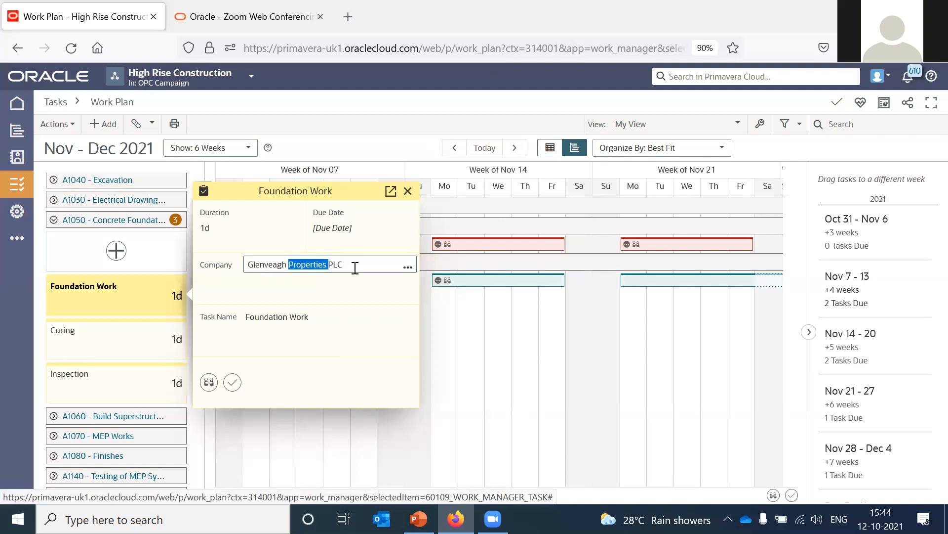
{"action": "left_click", "coordinate": [408, 267]}
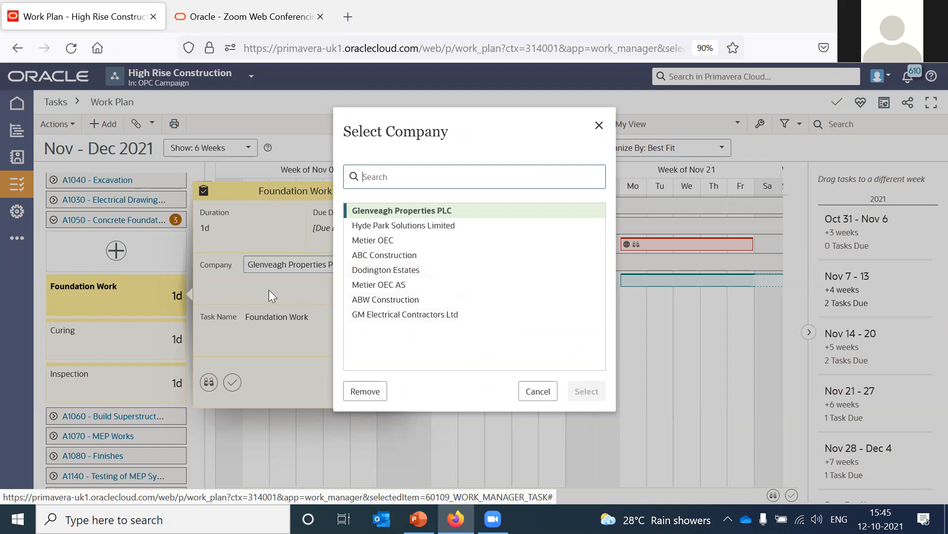
{"action": "left_click", "coordinate": [600, 125]}
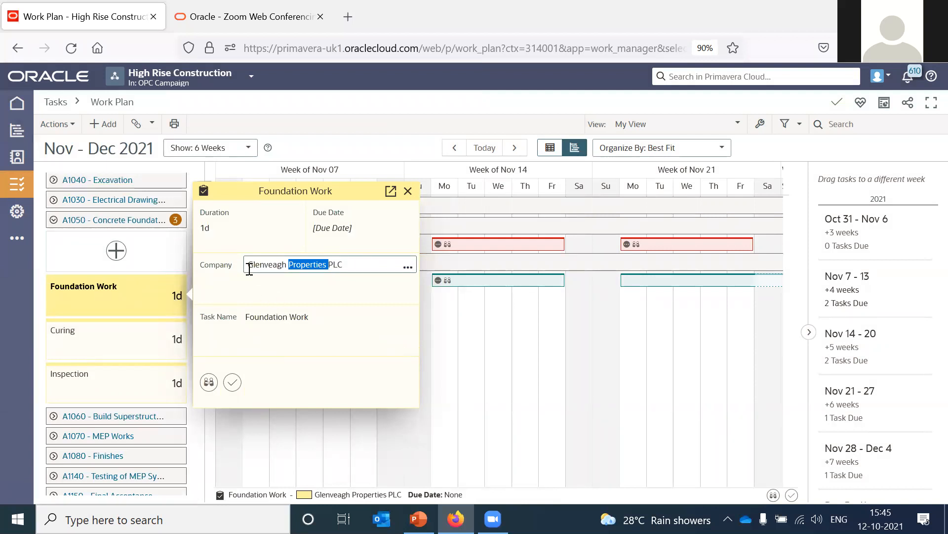
Close the Foundation Work card and examine the summary of the A1050 - Concrete Foundations activity, including its dates and task counts.
{"action": "left_click", "coordinate": [408, 197]}
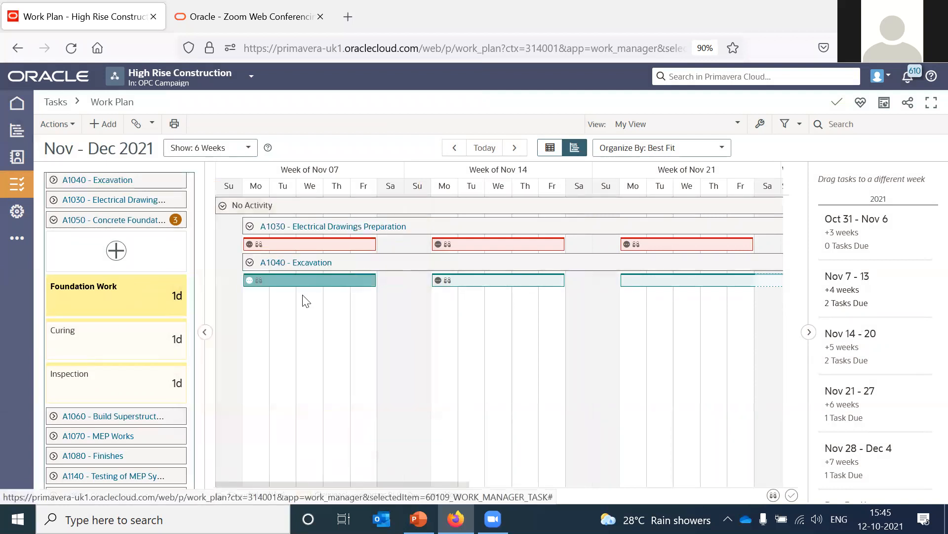
{"action": "left_click", "coordinate": [120, 222]}
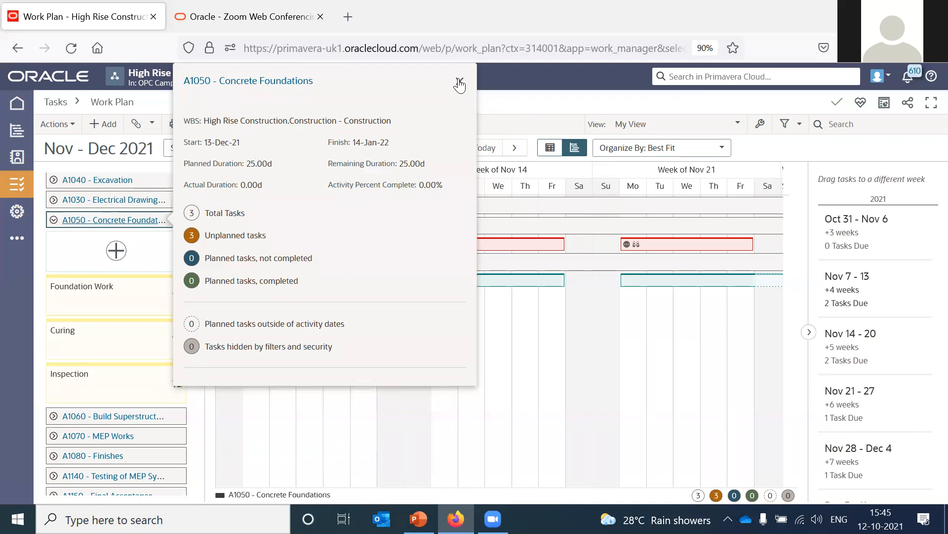
{"action": "left_click", "coordinate": [459, 83]}
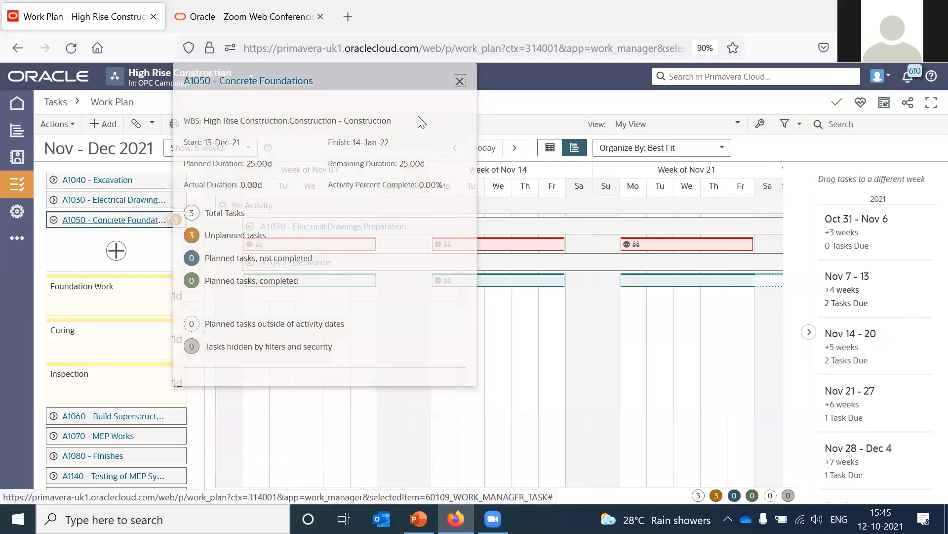
Set the duration of the Foundation Work task under Concrete Foundations to 10 days.
{"action": "left_click", "coordinate": [106, 303]}
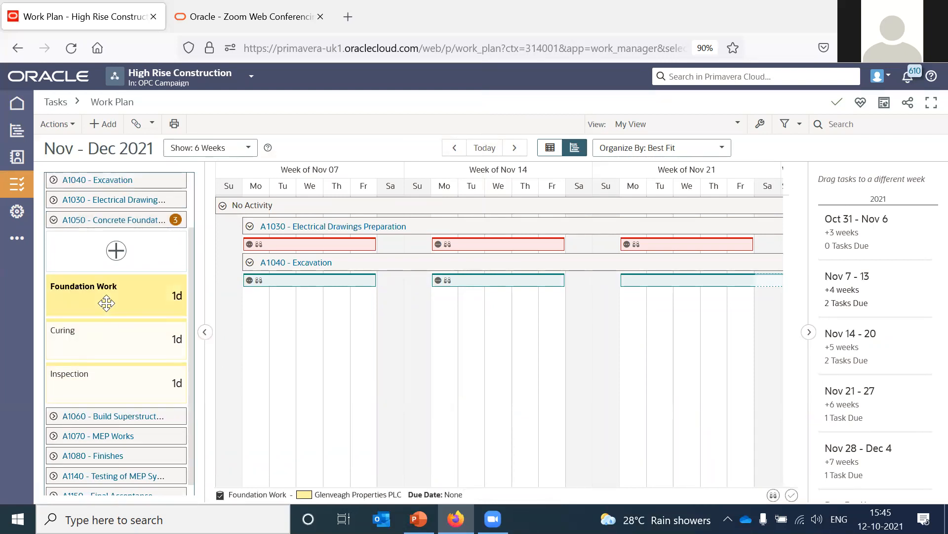
{"action": "left_click", "coordinate": [227, 228]}
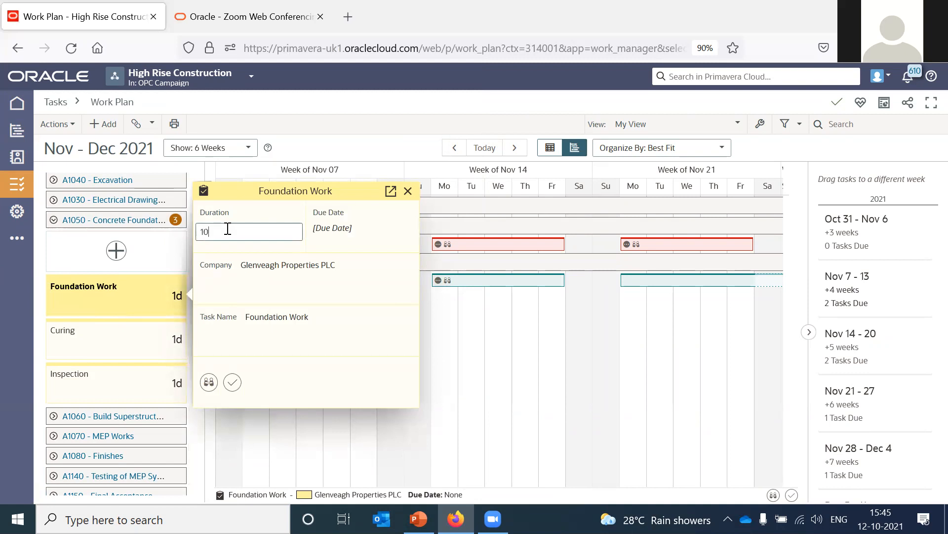
{"action": "left_click", "coordinate": [329, 393]}
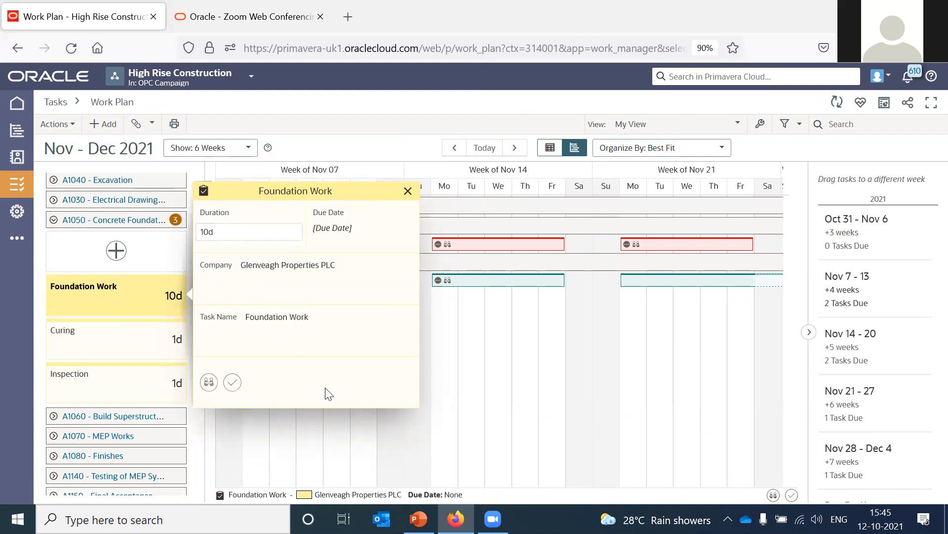
{"action": "left_click", "coordinate": [408, 197]}
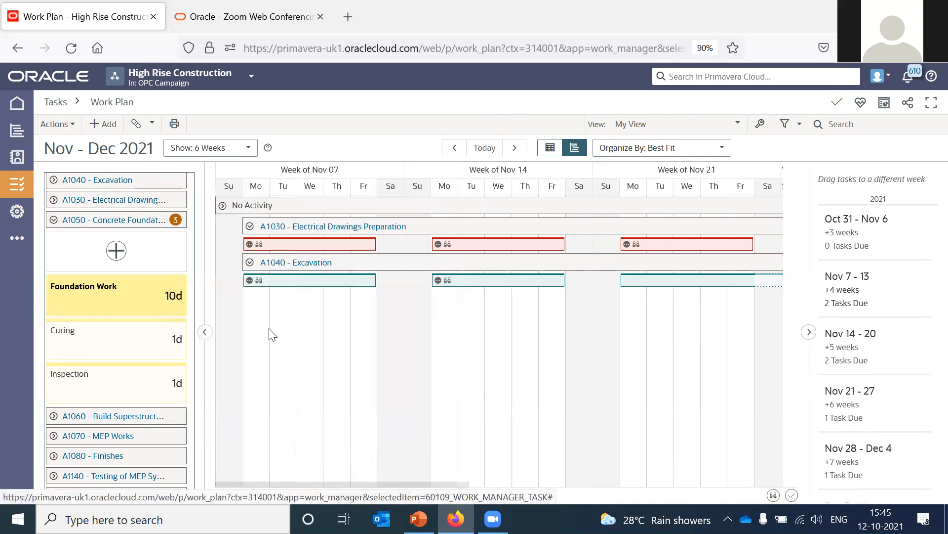
Set the duration of the Curing task under Concrete Foundations to 10 days.
{"action": "left_click", "coordinate": [134, 346]}
{"action": "left_click", "coordinate": [221, 276]}
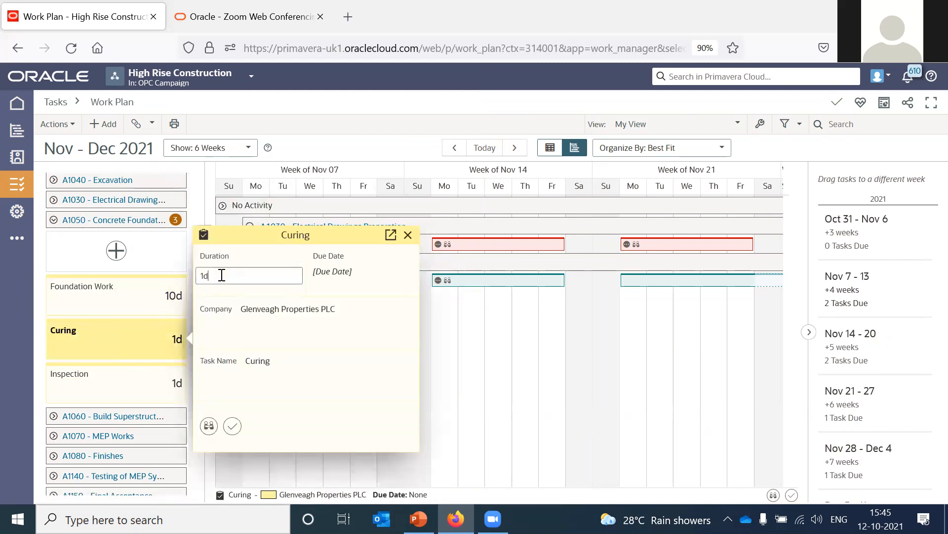
{"action": "type", "text": "10"}
{"action": "left_click", "coordinate": [337, 434]}
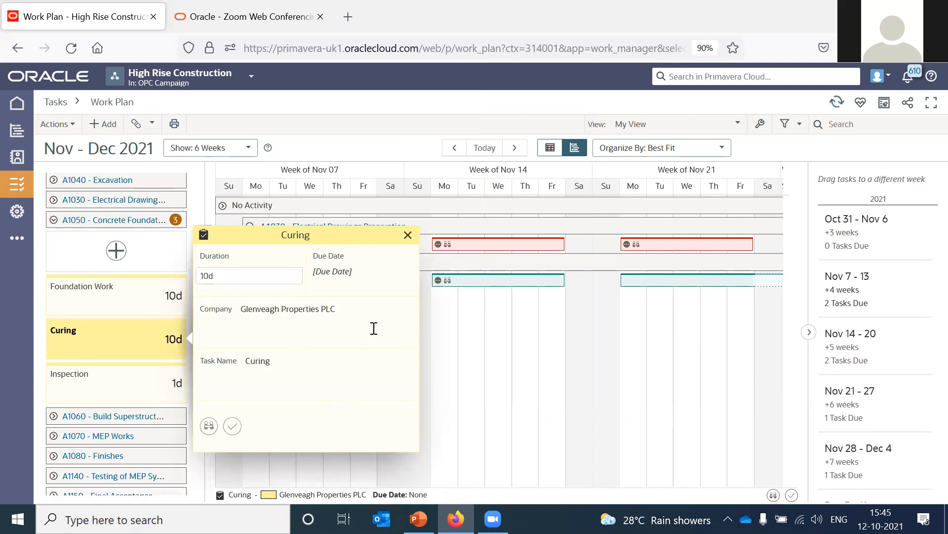
{"action": "left_click", "coordinate": [408, 235]}
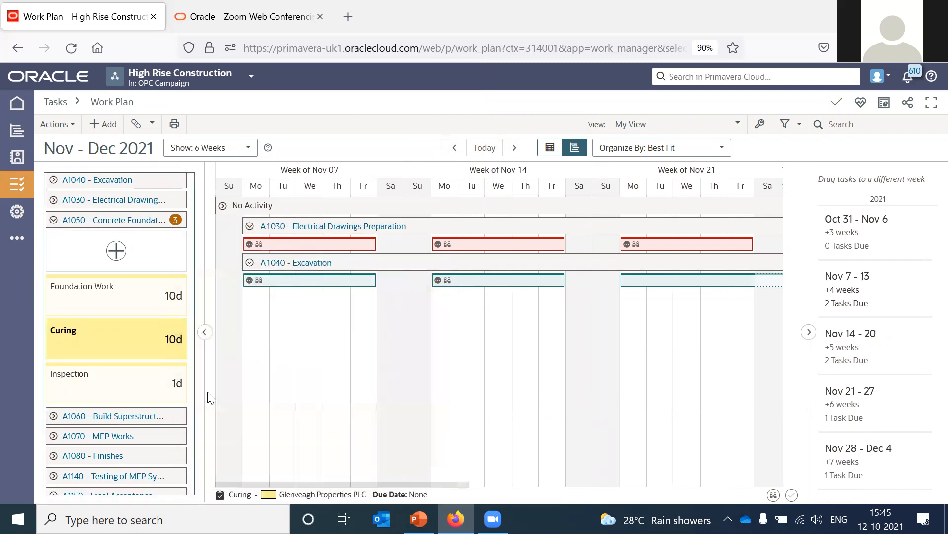
Set the duration of the Inspection task under Concrete Foundations to 5 days.
{"action": "left_click", "coordinate": [121, 387]}
{"action": "left_click", "coordinate": [234, 315]}
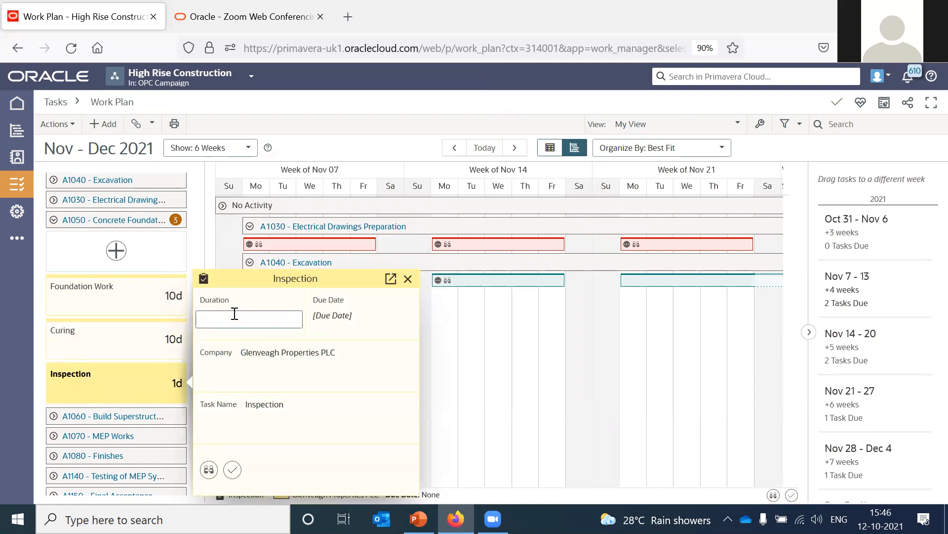
{"action": "type", "text": "5"}
{"action": "left_click", "coordinate": [336, 475]}
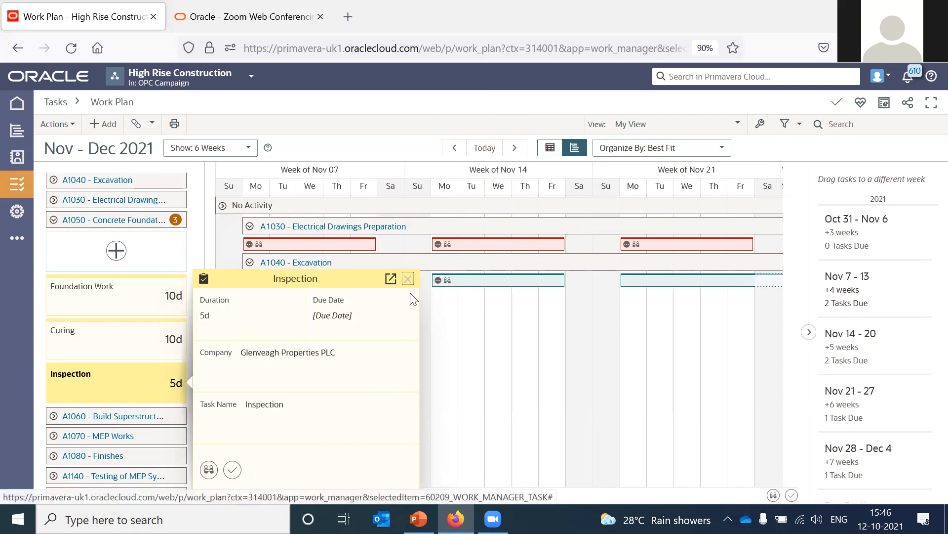
{"action": "left_click", "coordinate": [408, 279]}
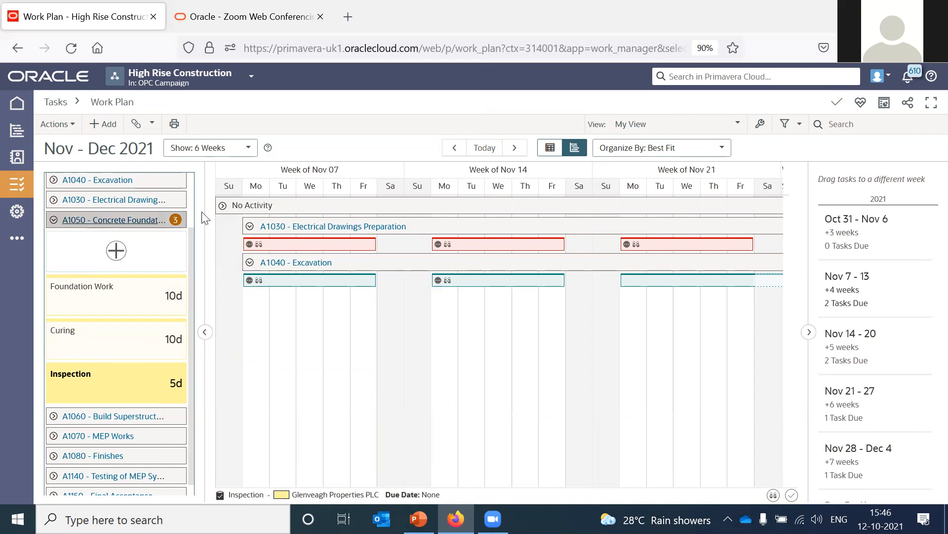
Advance the work plan to the week of Dec 12 and schedule Foundation Work from December 13 to 24, 2021.
{"action": "left_click", "coordinate": [514, 152]}
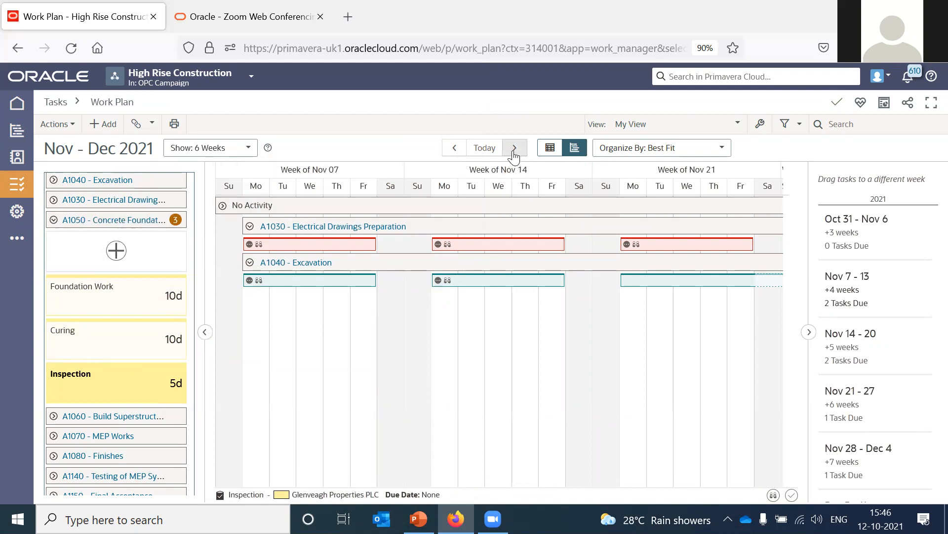
{"action": "left_click", "coordinate": [515, 152]}
{"action": "left_click", "coordinate": [514, 152]}
{"action": "left_click", "coordinate": [514, 152]}
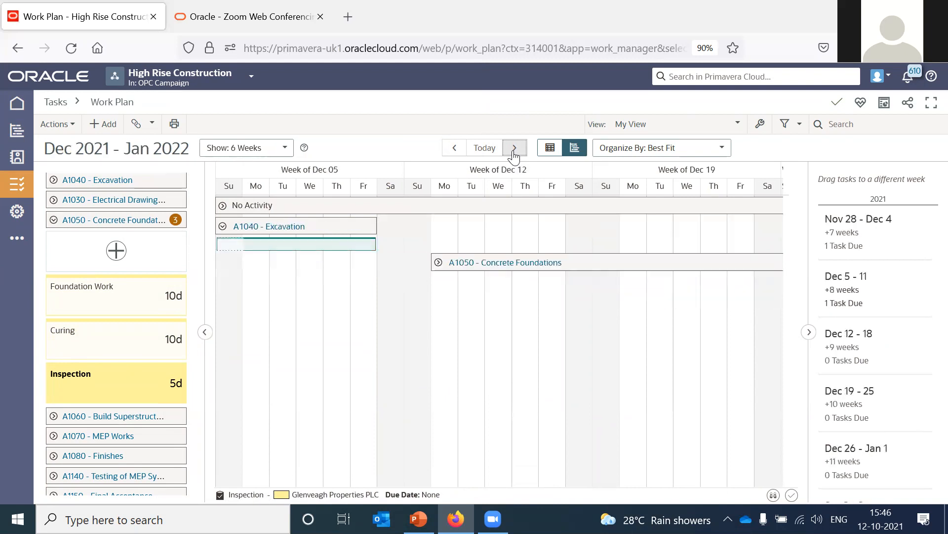
{"action": "left_click", "coordinate": [515, 153]}
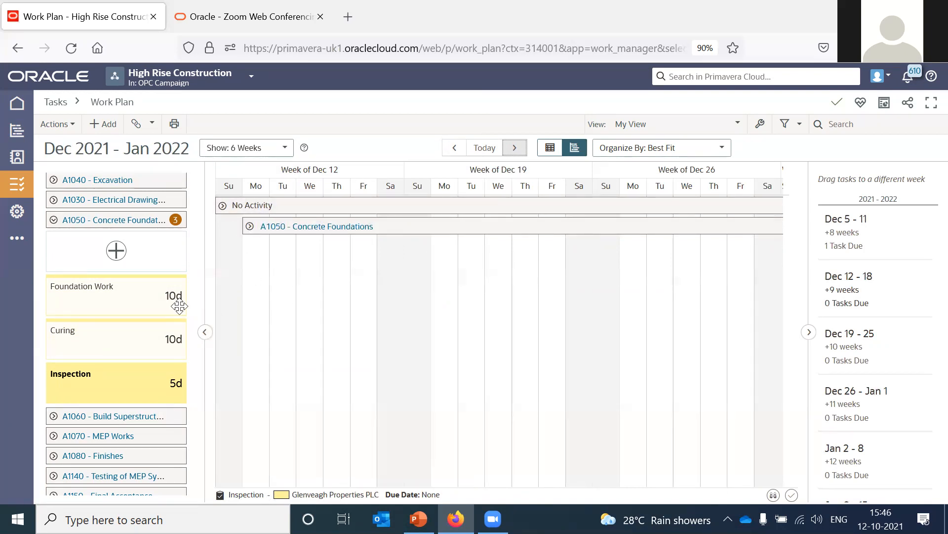
{"action": "left_click_drag", "start_coordinate": [118, 303], "coordinate": [555, 262]}
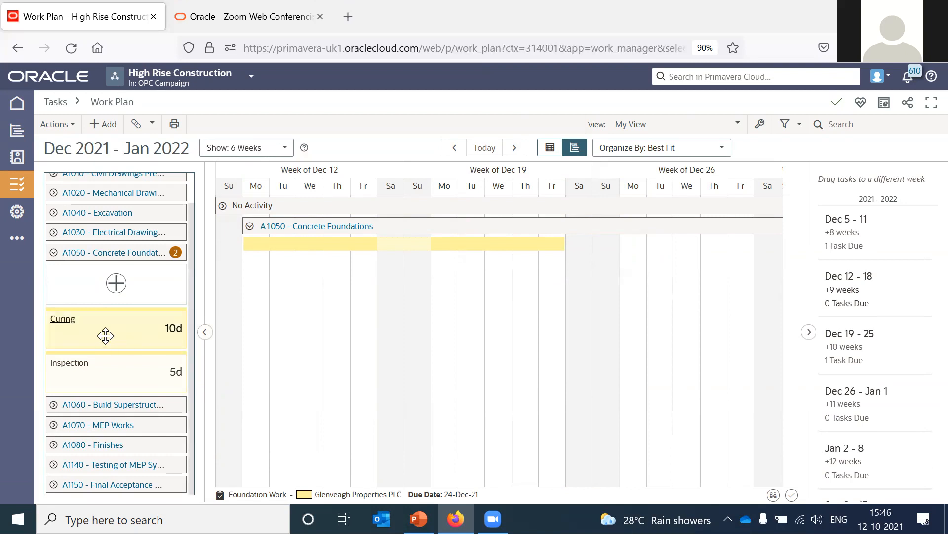
Schedule the Curing task under Concrete Foundations from Monday, December 20 to Friday, December 31, 2021.
{"action": "left_click_drag", "start_coordinate": [106, 333], "coordinate": [551, 256]}
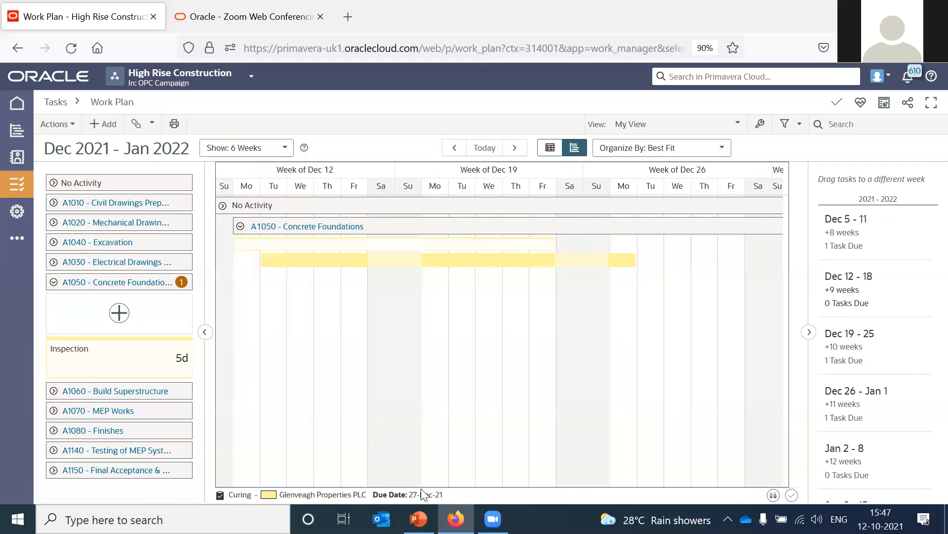
{"action": "left_click", "coordinate": [411, 453]}
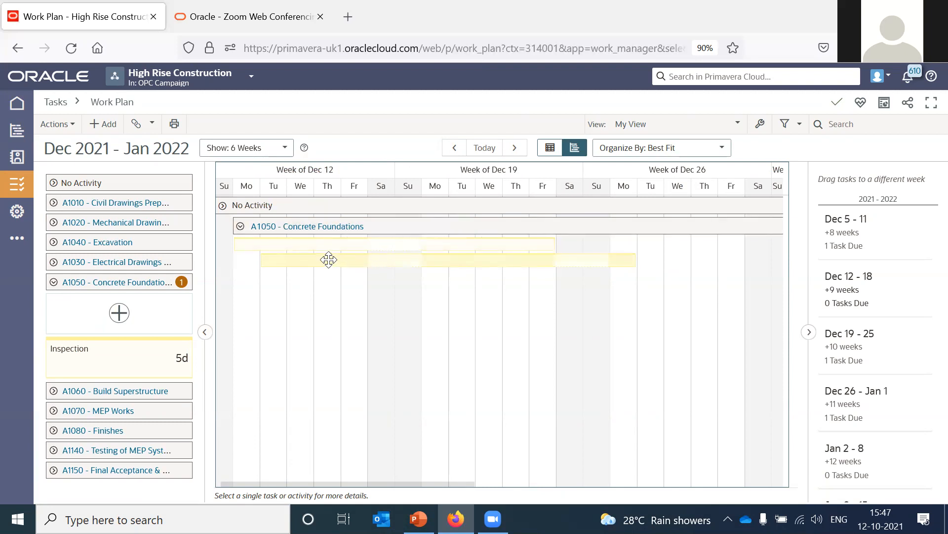
{"action": "left_click_drag", "start_coordinate": [328, 261], "coordinate": [758, 259]}
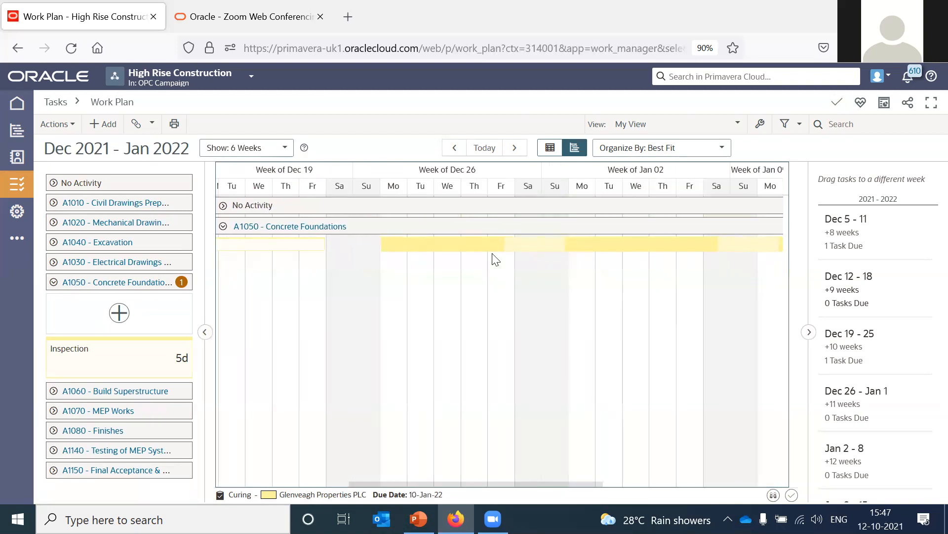
{"action": "left_click_drag", "start_coordinate": [484, 244], "coordinate": [508, 252]}
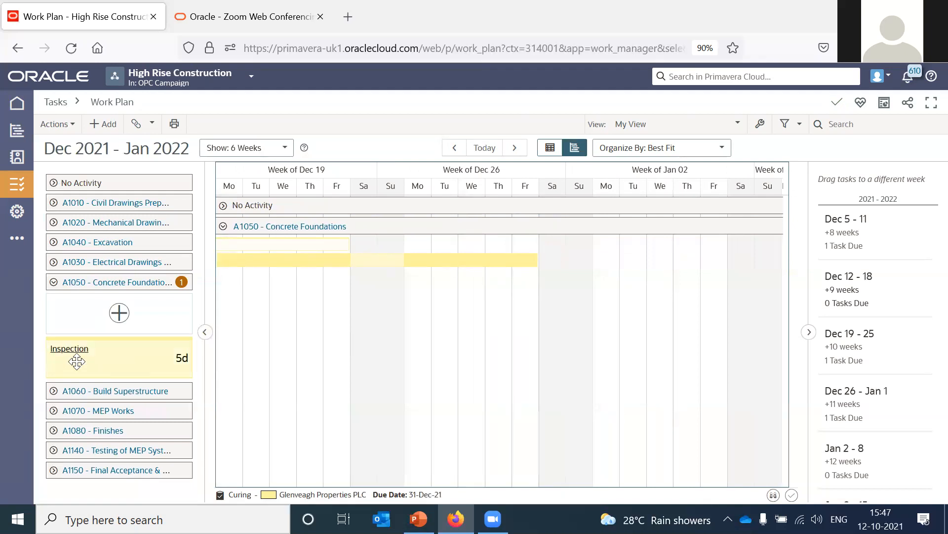
Schedule the Inspection task under Concrete Foundations from December 28, 2021 to January 3, 2022.
{"action": "left_click_drag", "start_coordinate": [104, 363], "coordinate": [591, 358]}
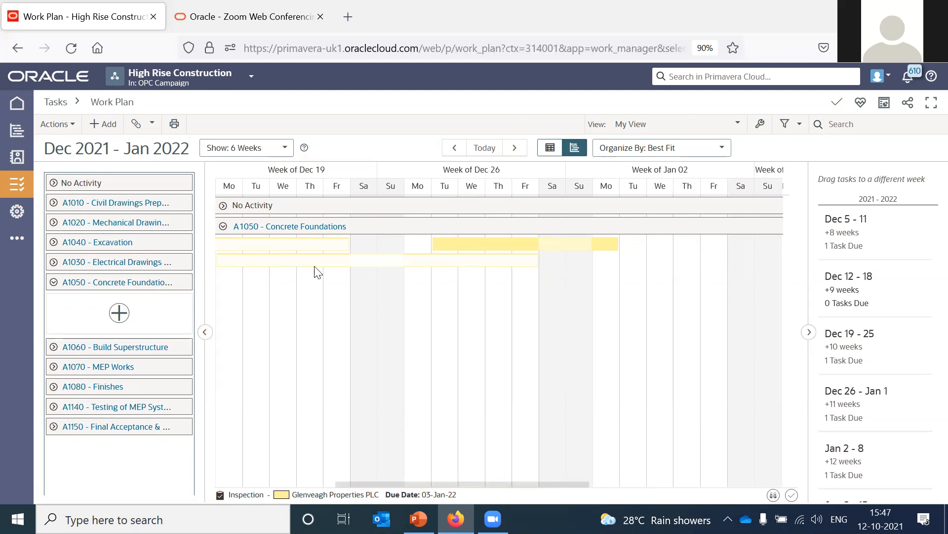
{"action": "left_click_drag", "start_coordinate": [549, 484], "coordinate": [452, 490]}
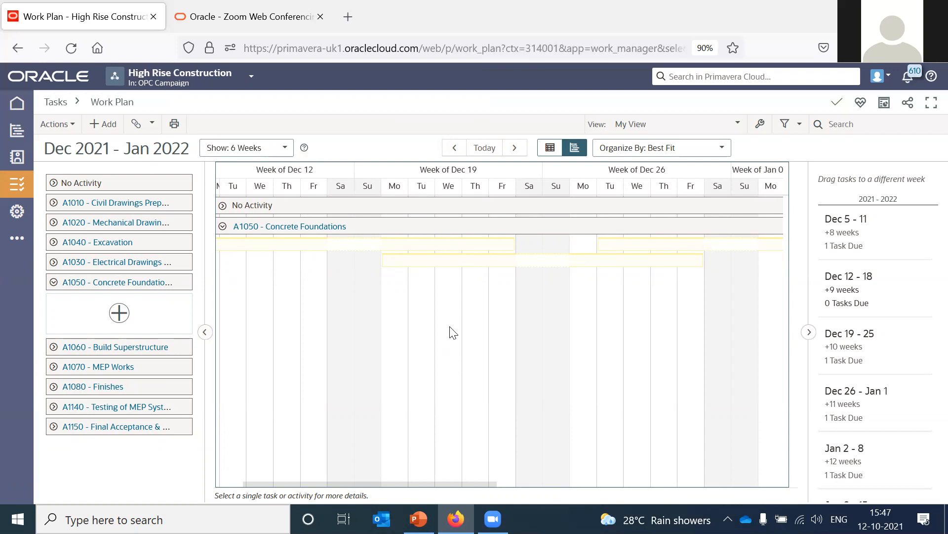
Switch to the PowerPoint slide show, read the Specify Hand-offs slide, and return to the work plan in Firefox.
{"action": "key", "text": "alt+Tab"}
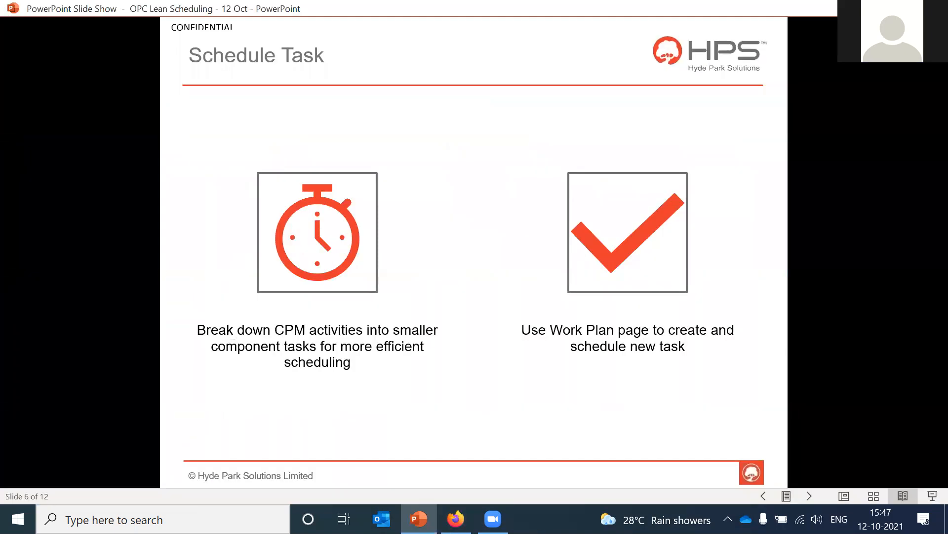
{"action": "key", "text": "Right"}
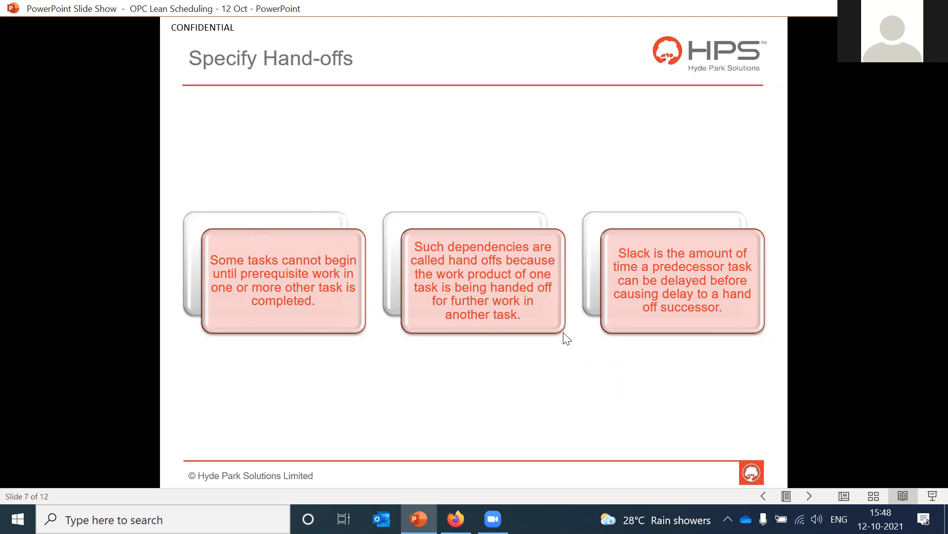
{"action": "key", "text": "alt+Tab"}
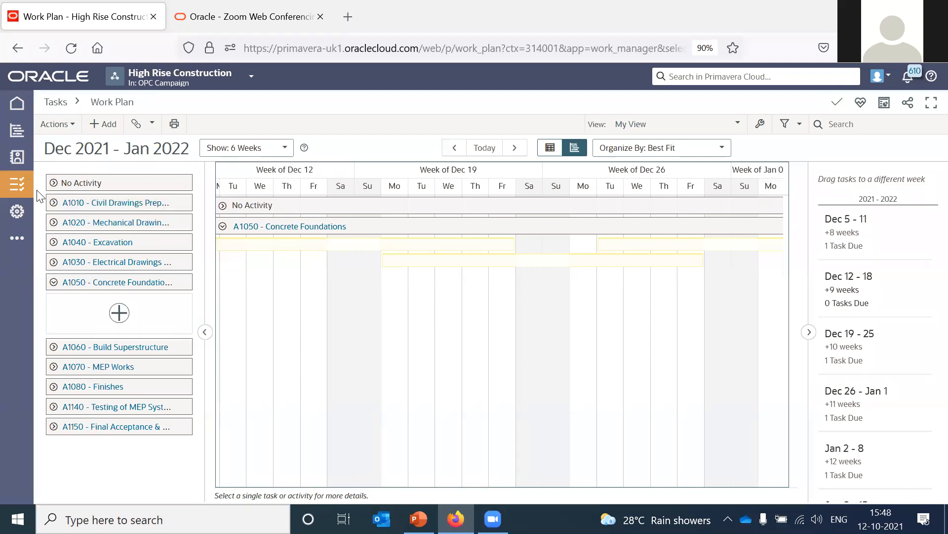
Open the project's Hand-offs page and organize the tasks by Activity to review the dependencies within each activity.
{"action": "mouse_move", "coordinate": [18, 187]}
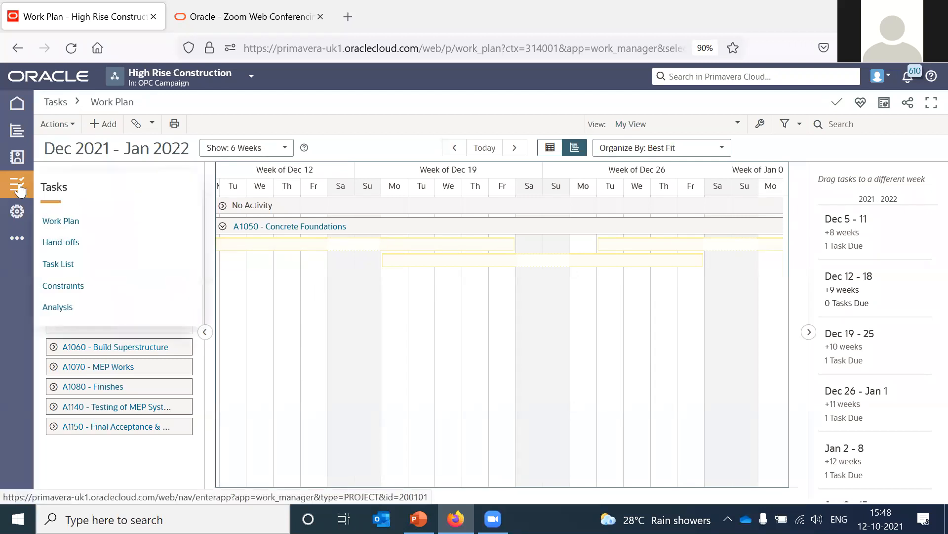
{"action": "left_click", "coordinate": [55, 249]}
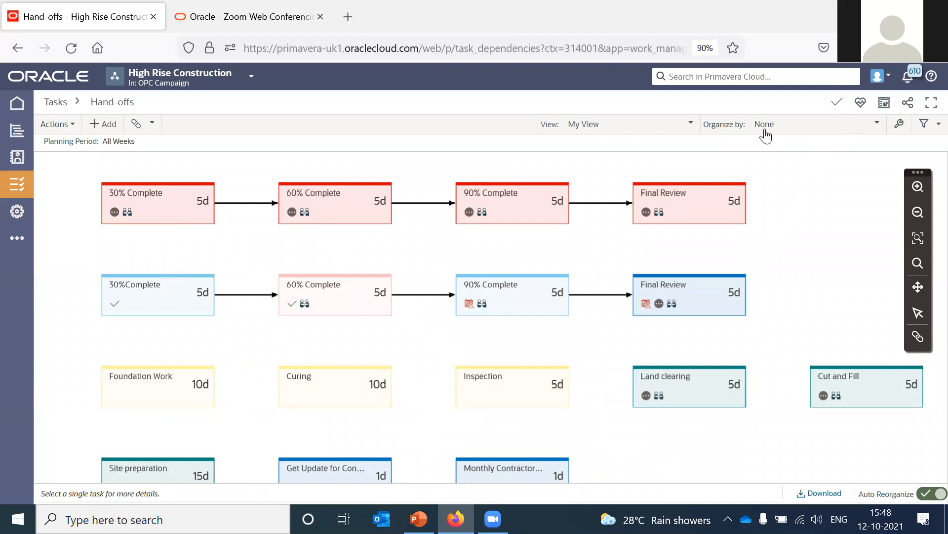
{"action": "left_click", "coordinate": [810, 132]}
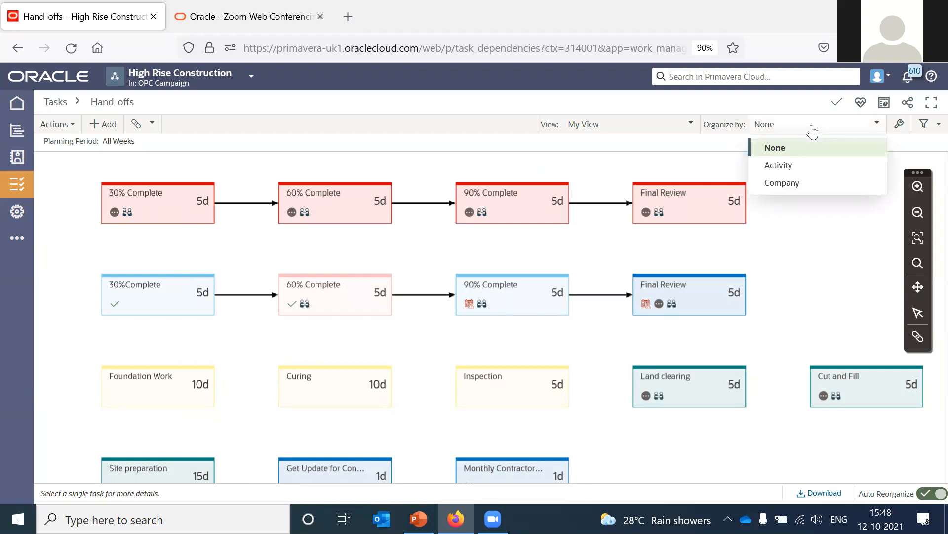
{"action": "left_click", "coordinate": [793, 168]}
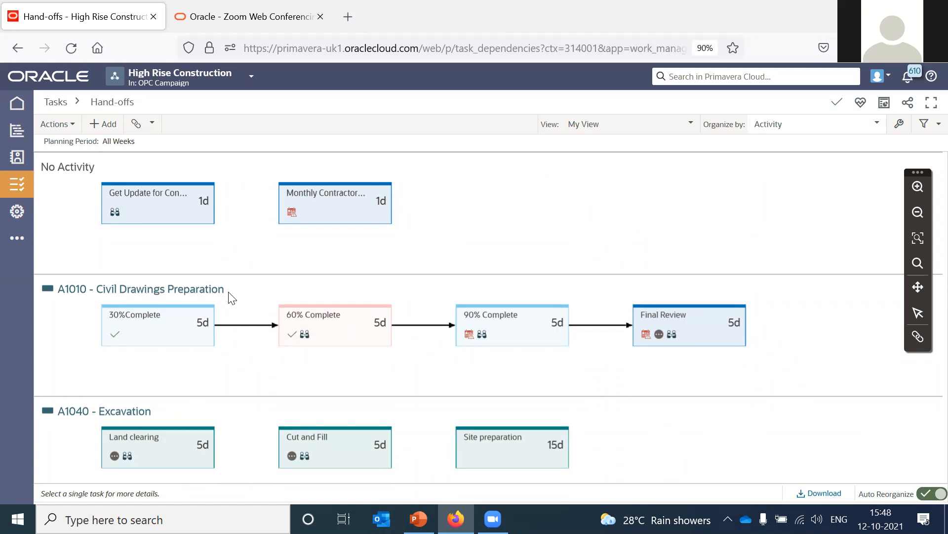
{"action": "scroll", "coordinate": [239, 296], "scroll_direction": "down", "scroll_amount": 3}
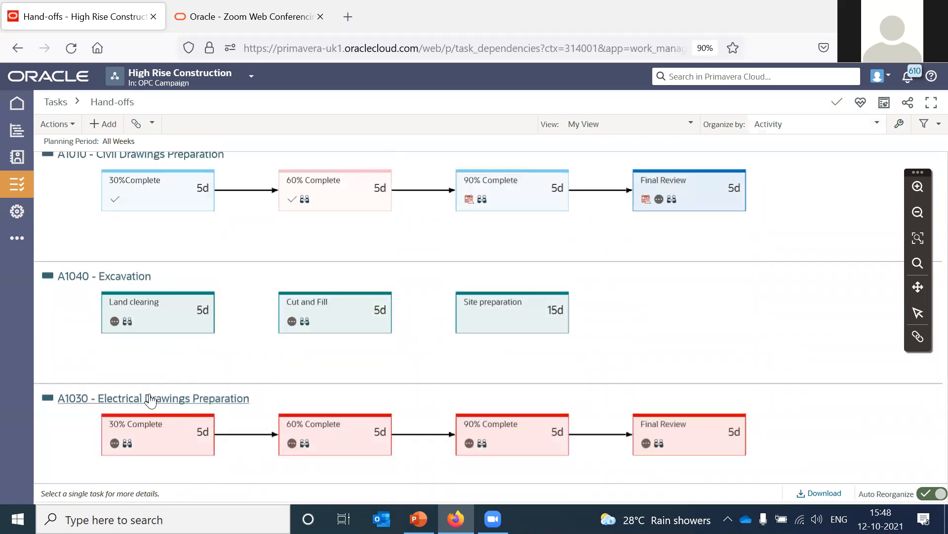
{"action": "scroll", "coordinate": [322, 388], "scroll_direction": "down", "scroll_amount": 3}
{"action": "scroll", "coordinate": [336, 388], "scroll_direction": "up", "scroll_amount": 6}
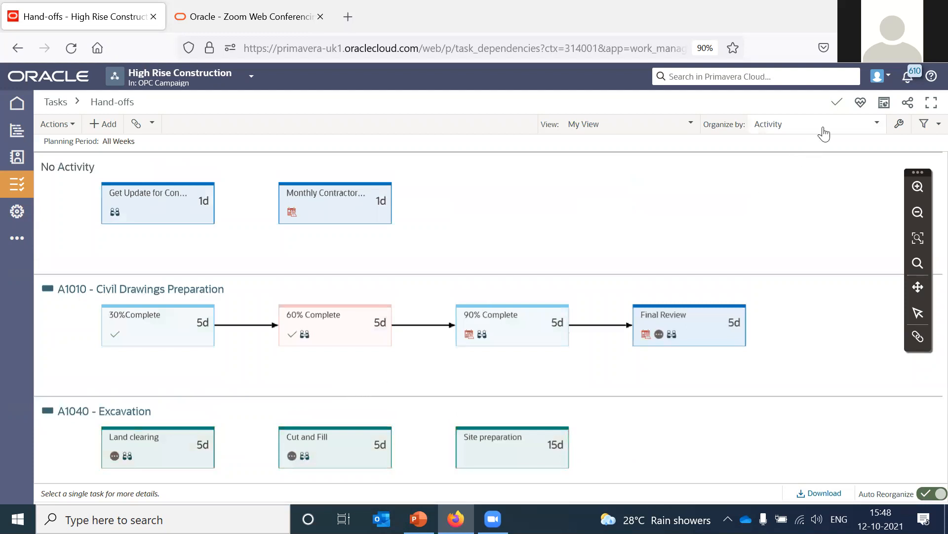
Organize the hand-offs by Company and review how tasks are linked between the companies.
{"action": "left_click", "coordinate": [823, 130]}
{"action": "left_click", "coordinate": [795, 184]}
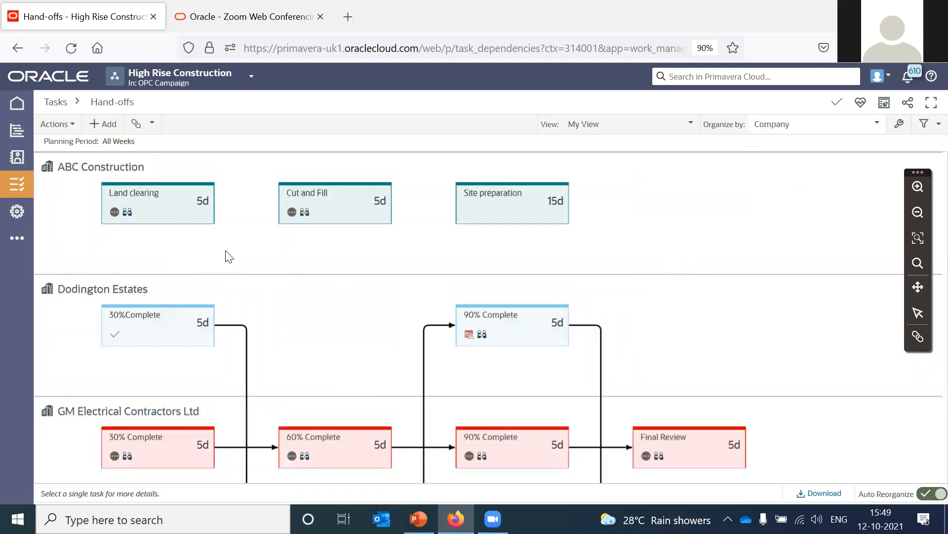
{"action": "scroll", "coordinate": [286, 270], "scroll_direction": "down", "scroll_amount": 1}
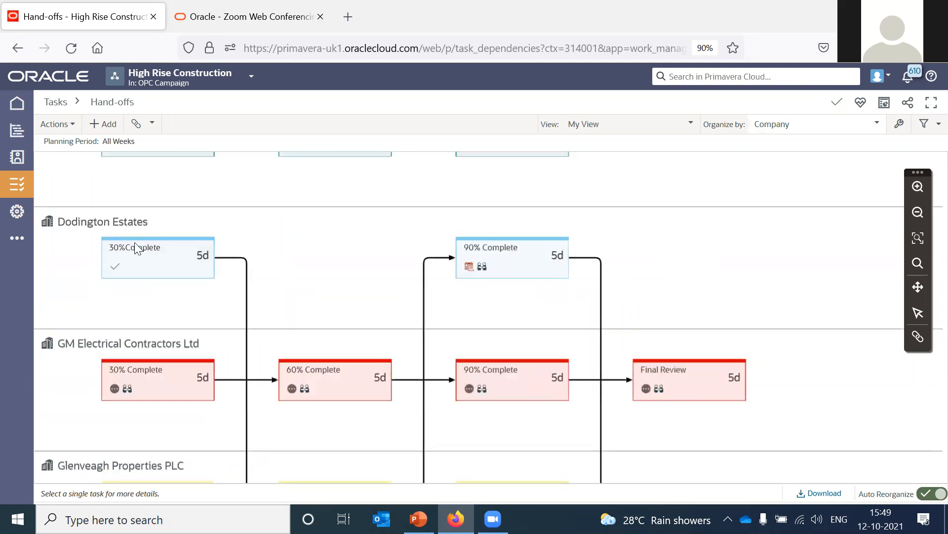
{"action": "scroll", "coordinate": [195, 359], "scroll_direction": "down", "scroll_amount": 1}
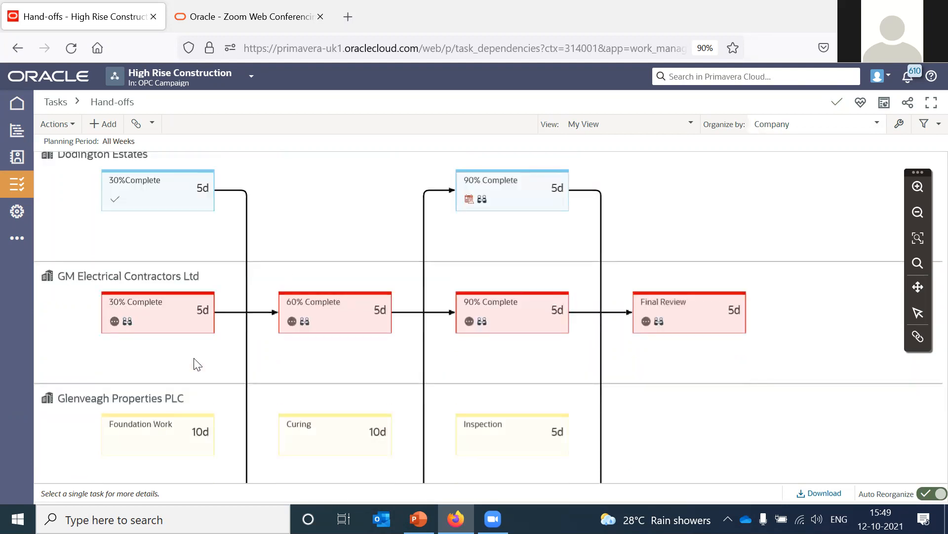
Remove the company grouping from the hand-offs and try to link Foundation Work to Curing.
{"action": "scroll", "coordinate": [194, 359], "scroll_direction": "down", "scroll_amount": 3}
{"action": "scroll", "coordinate": [195, 360], "scroll_direction": "down", "scroll_amount": 2}
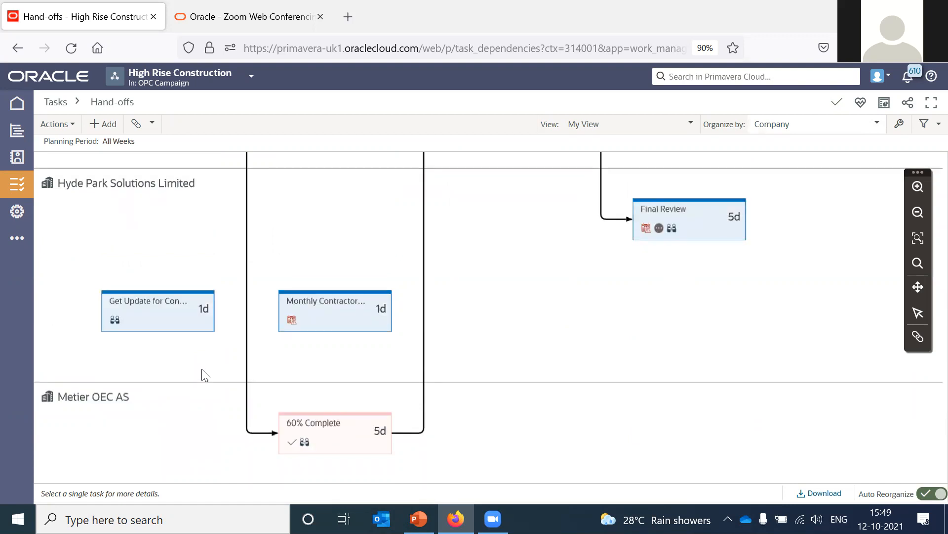
{"action": "scroll", "coordinate": [201, 368], "scroll_direction": "up", "scroll_amount": 7}
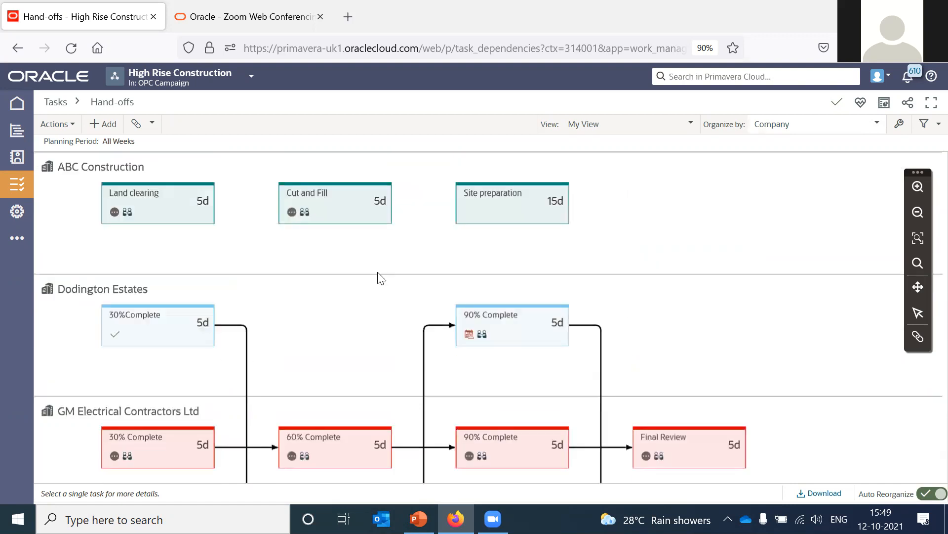
{"action": "left_click", "coordinate": [785, 129]}
{"action": "left_click", "coordinate": [782, 148]}
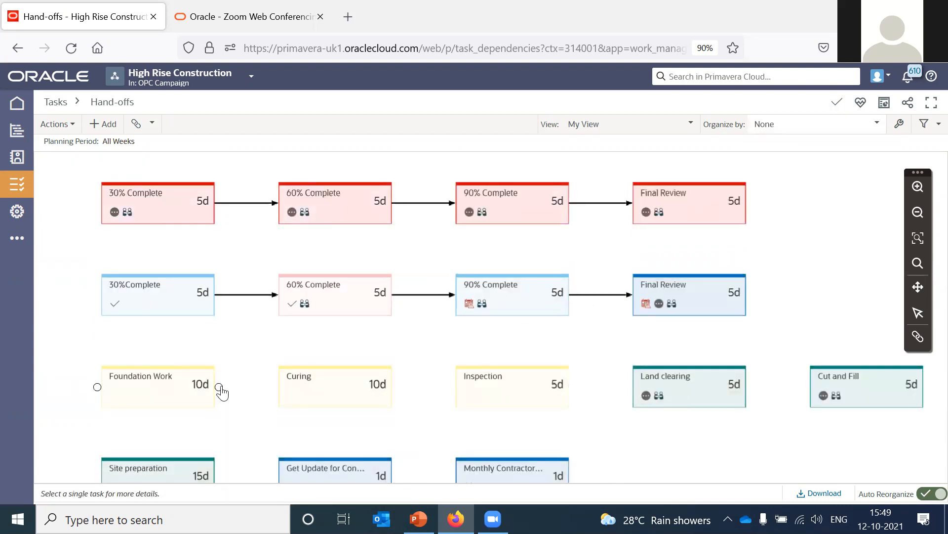
{"action": "left_click_drag", "start_coordinate": [220, 390], "coordinate": [273, 388]}
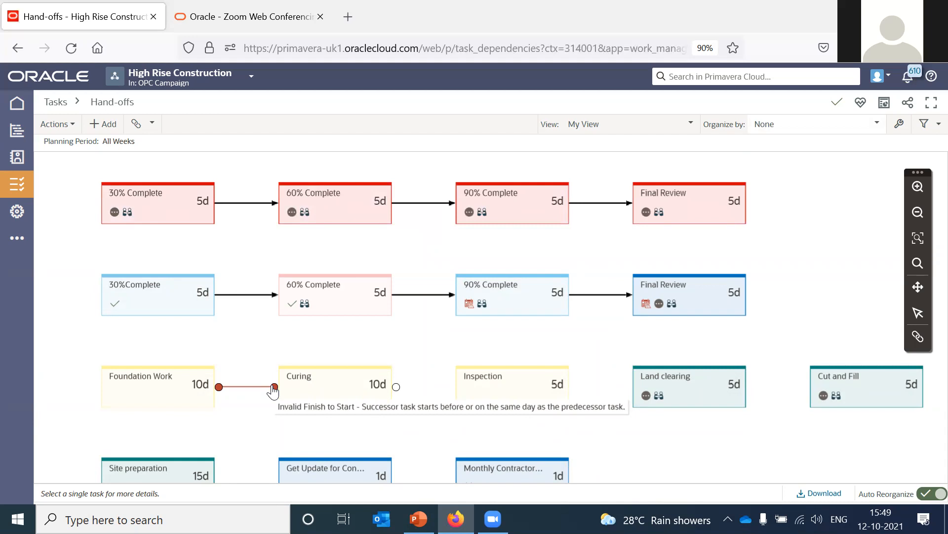
Open the work plan and move the Inspection task under Concrete Foundations to January 4–10, 2022.
{"action": "mouse_move", "coordinate": [8, 191]}
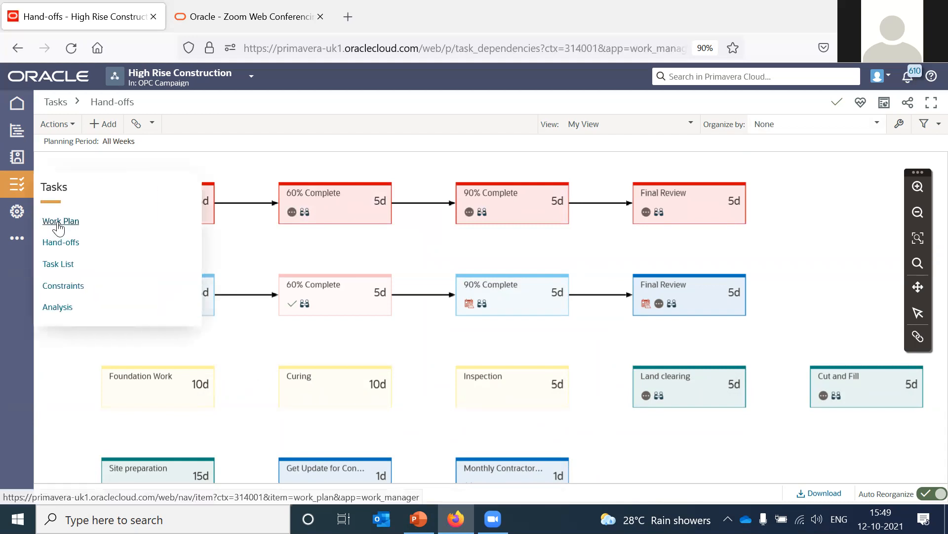
{"action": "left_click", "coordinate": [59, 223]}
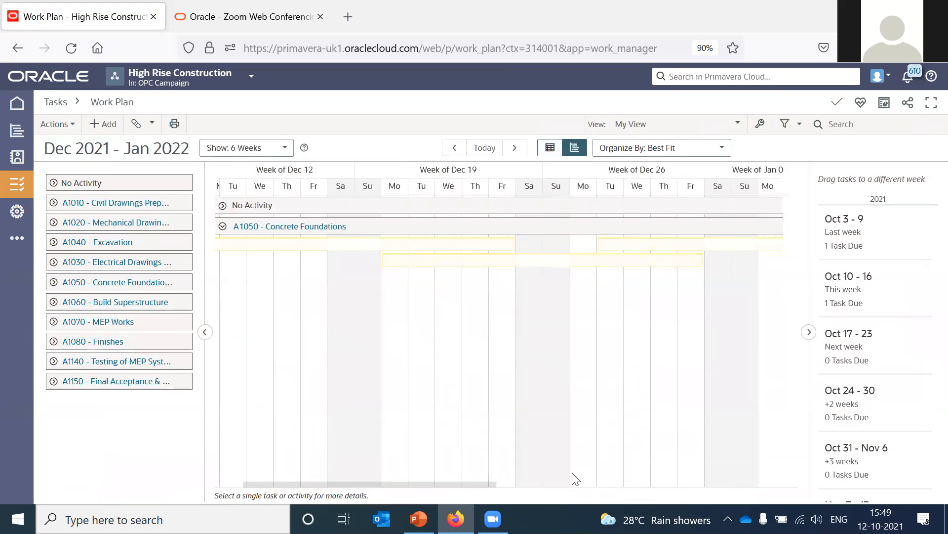
{"action": "left_click_drag", "start_coordinate": [488, 490], "coordinate": [503, 489]}
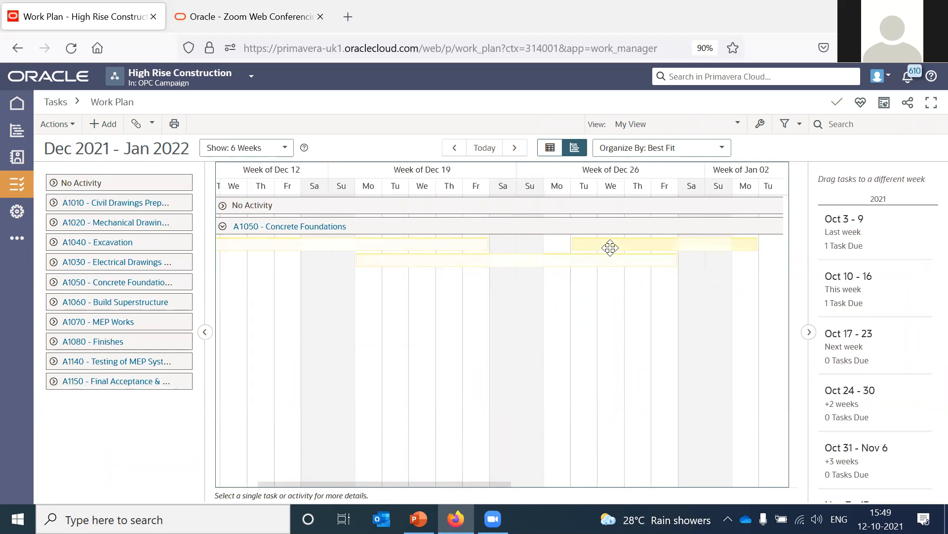
{"action": "left_click_drag", "start_coordinate": [610, 248], "coordinate": [775, 252]}
{"action": "left_click_drag", "start_coordinate": [635, 244], "coordinate": [750, 245]}
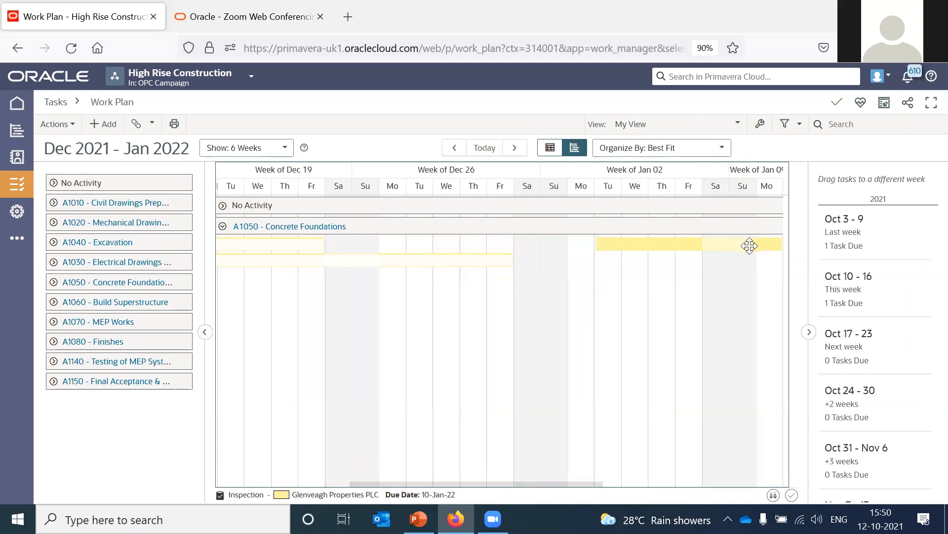
Move the Curing task to December 27, 2021 through January 7, 2022, and check the Foundation Work and Curing due dates.
{"action": "left_click_drag", "start_coordinate": [464, 258], "coordinate": [702, 255]}
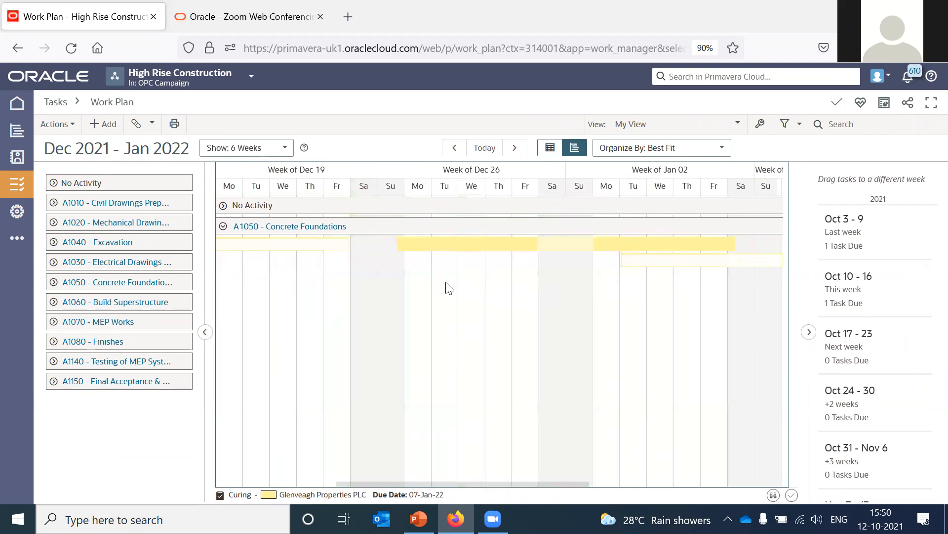
{"action": "left_click", "coordinate": [277, 247]}
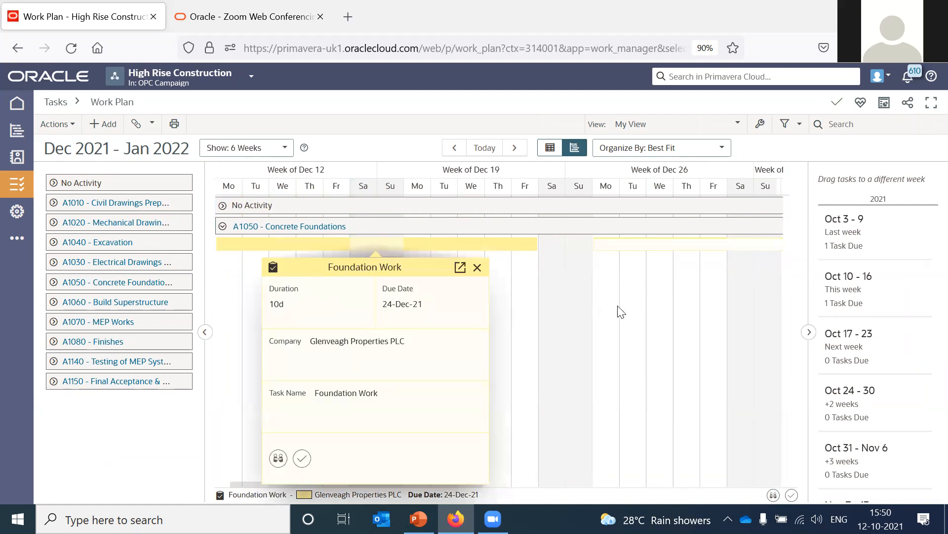
{"action": "left_click", "coordinate": [632, 309]}
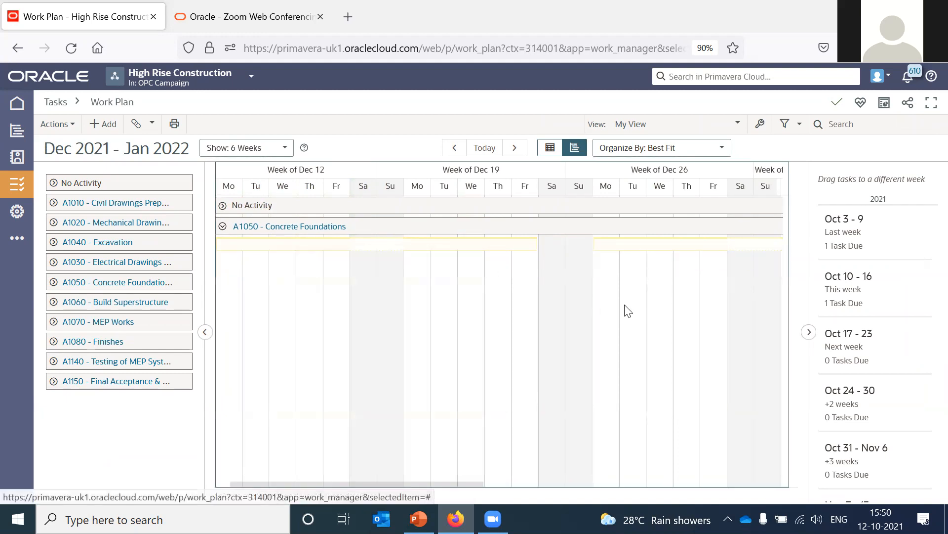
{"action": "left_click", "coordinate": [637, 246]}
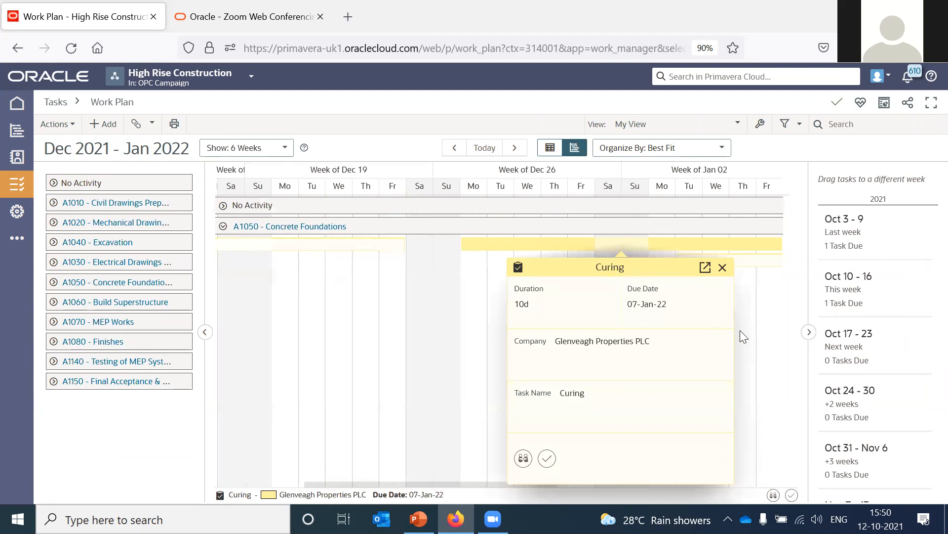
{"action": "left_click", "coordinate": [751, 340]}
Move the Inspection task to January 10–14, 2022, and review the dates and task summary of the Concrete Foundations activity.
{"action": "left_click_drag", "start_coordinate": [553, 485], "coordinate": [705, 491]}
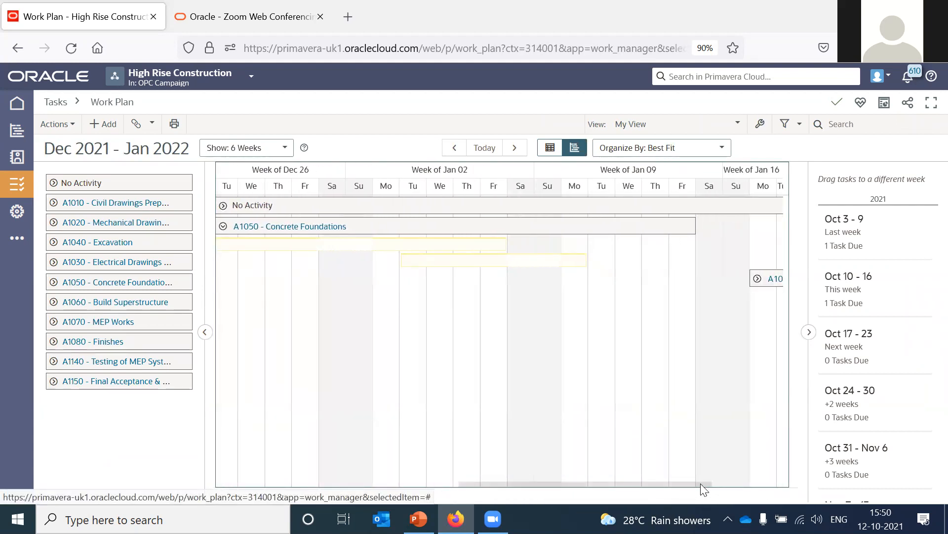
{"action": "left_click_drag", "start_coordinate": [454, 260], "coordinate": [687, 258]}
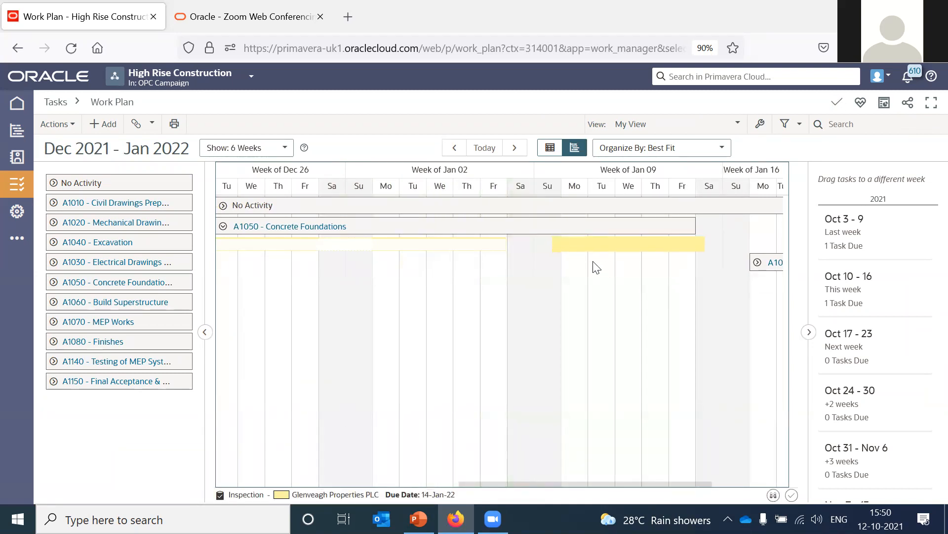
{"action": "left_click_drag", "start_coordinate": [575, 486], "coordinate": [547, 488]}
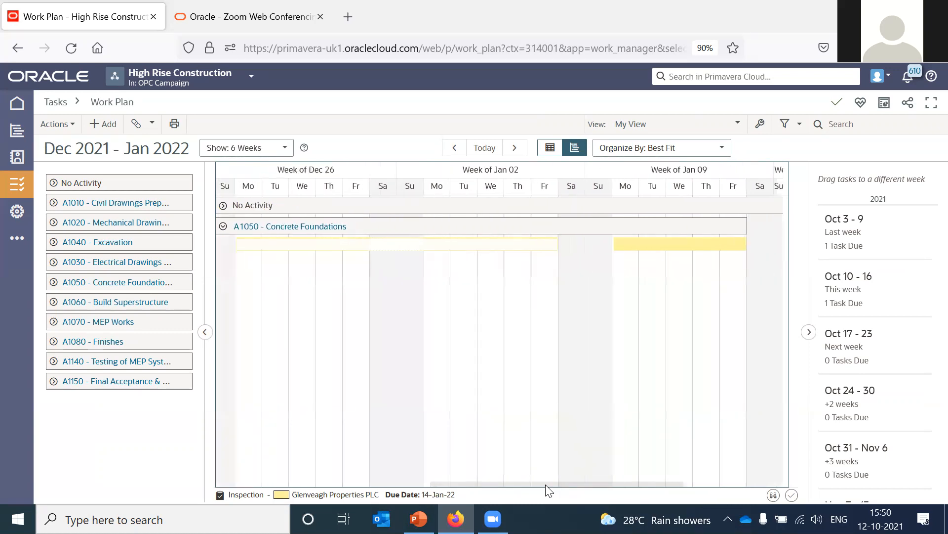
{"action": "left_click", "coordinate": [323, 228]}
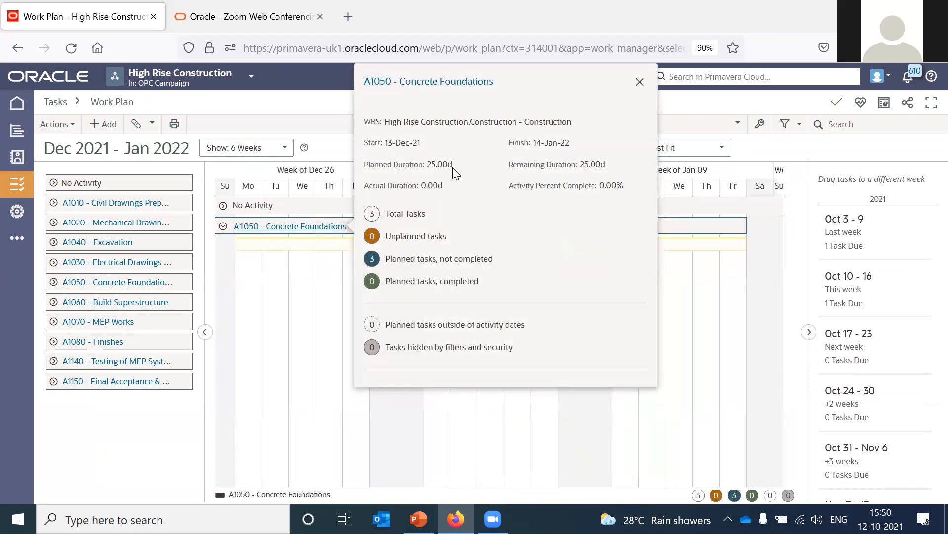
{"action": "left_click", "coordinate": [639, 83]}
{"action": "left_click_drag", "start_coordinate": [548, 490], "coordinate": [430, 494]}
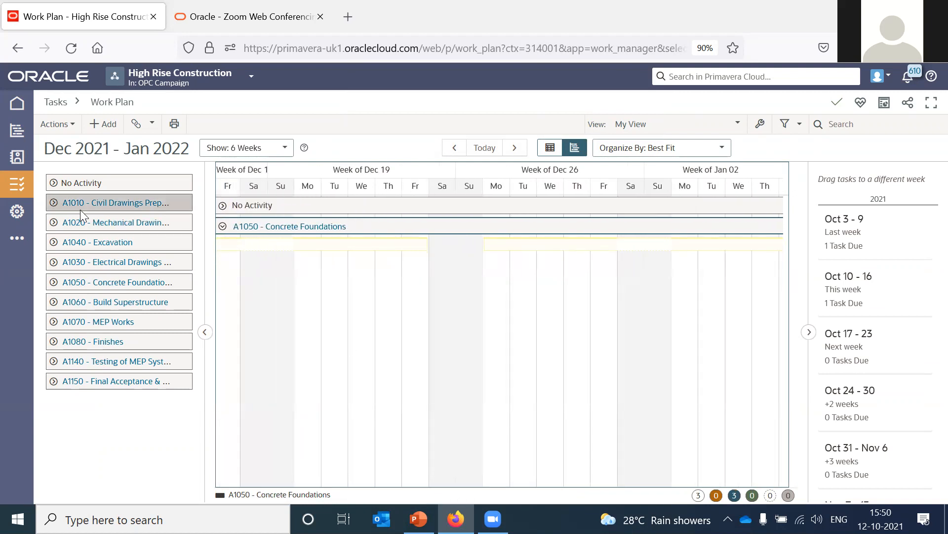
Organize the project's hand-offs by Activity and link the finish of Foundation Work to the start of Curing.
{"action": "mouse_move", "coordinate": [17, 184]}
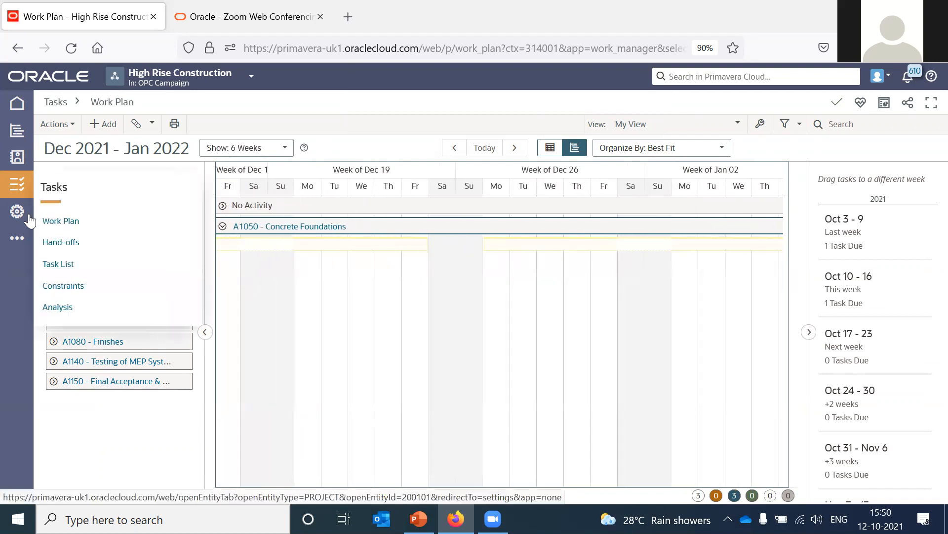
{"action": "left_click", "coordinate": [59, 243]}
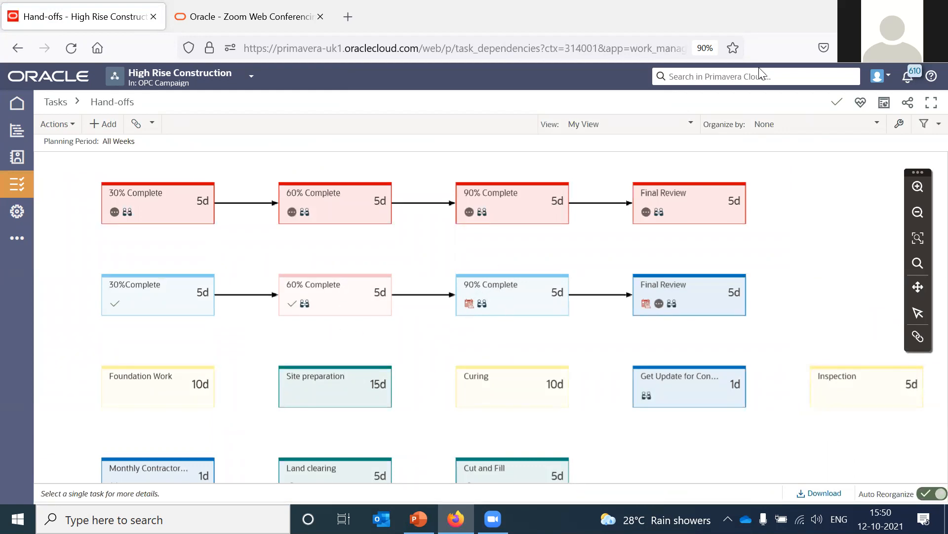
{"action": "left_click", "coordinate": [790, 129]}
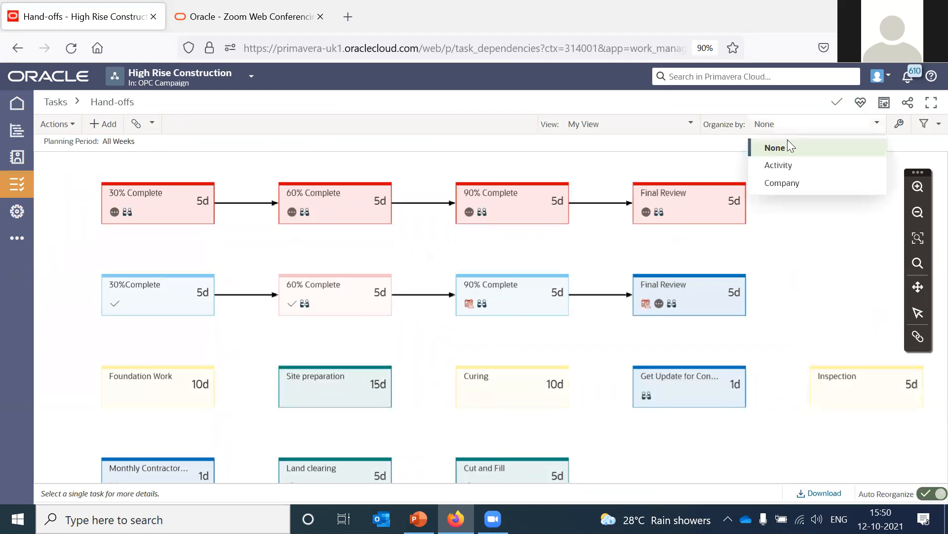
{"action": "left_click", "coordinate": [788, 166]}
{"action": "scroll", "coordinate": [369, 273], "scroll_direction": "down", "scroll_amount": 2}
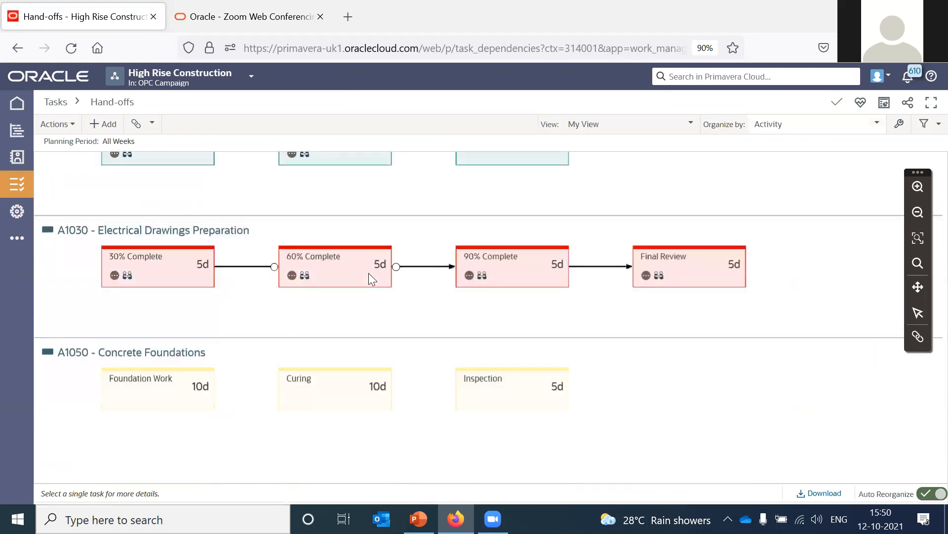
{"action": "left_click_drag", "start_coordinate": [262, 400], "coordinate": [274, 390]}
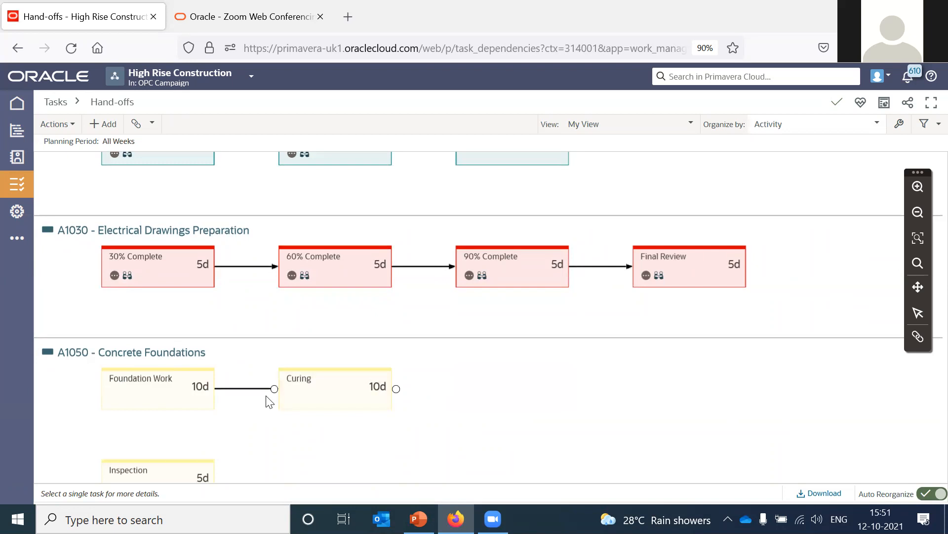
Link the finish of Curing to the start of Inspection under Concrete Foundations.
{"action": "scroll", "coordinate": [512, 385], "scroll_direction": "down", "scroll_amount": 2}
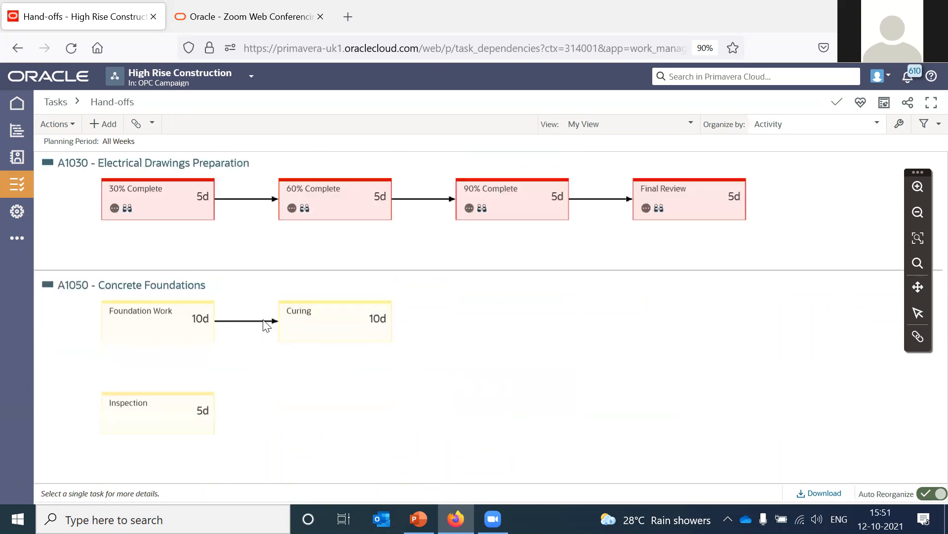
{"action": "mouse_move", "coordinate": [266, 325]}
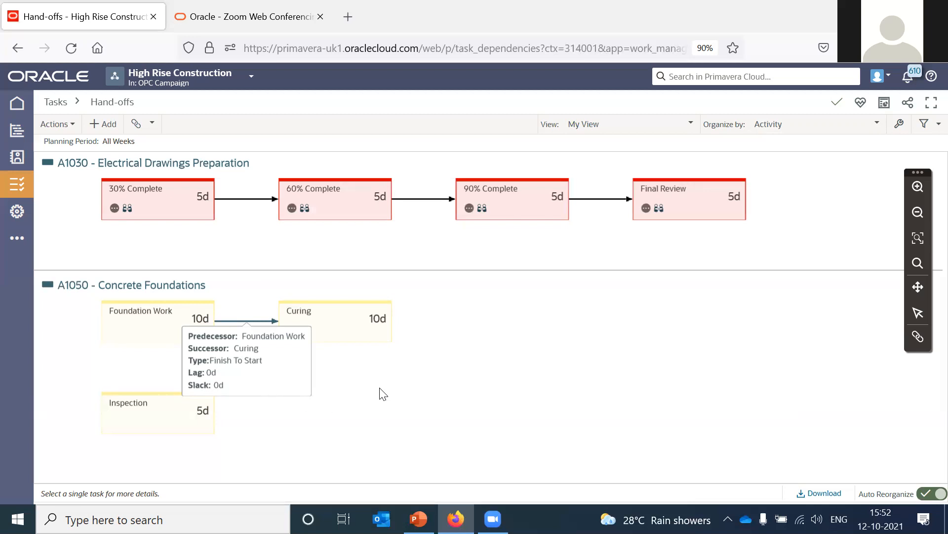
{"action": "left_click_drag", "start_coordinate": [397, 324], "coordinate": [94, 419]}
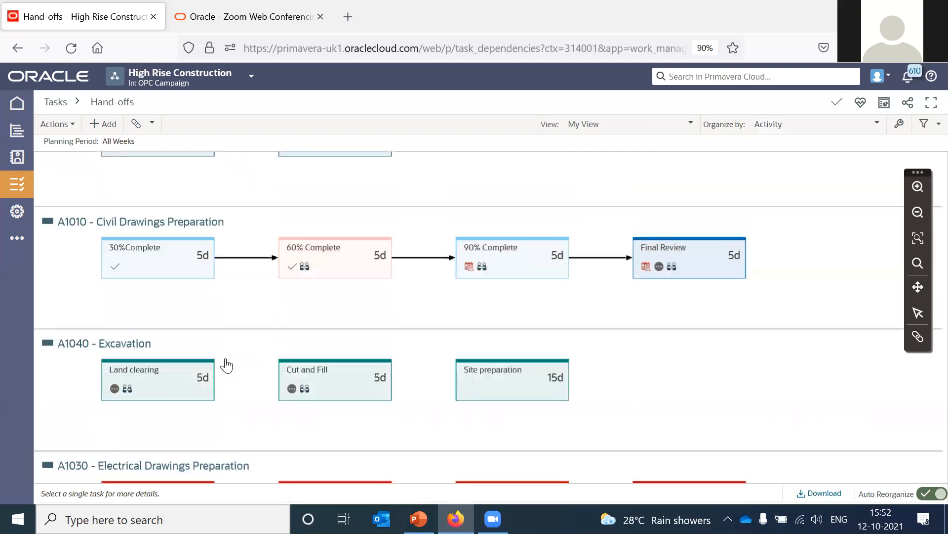
{"action": "scroll", "coordinate": [225, 364], "scroll_direction": "down", "scroll_amount": 4}
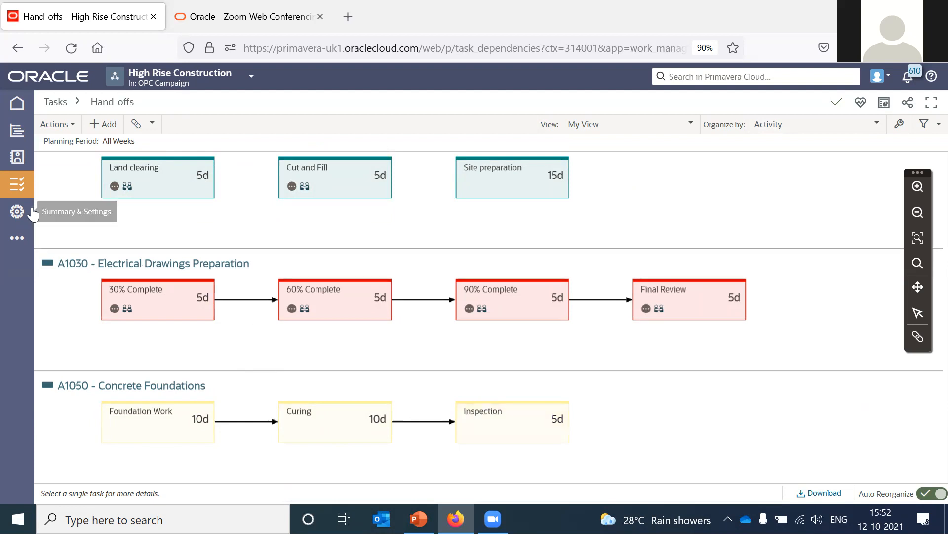
Return to the work plan and open the hand-offs in the Foundation Work task's details to view its predecessors and successors.
{"action": "left_click", "coordinate": [17, 184]}
{"action": "left_click", "coordinate": [52, 222]}
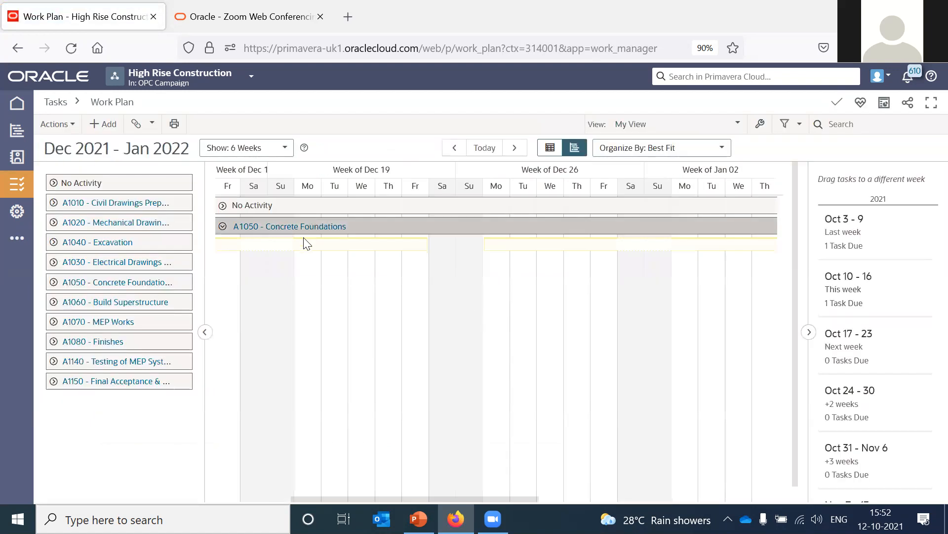
{"action": "left_click", "coordinate": [333, 245]}
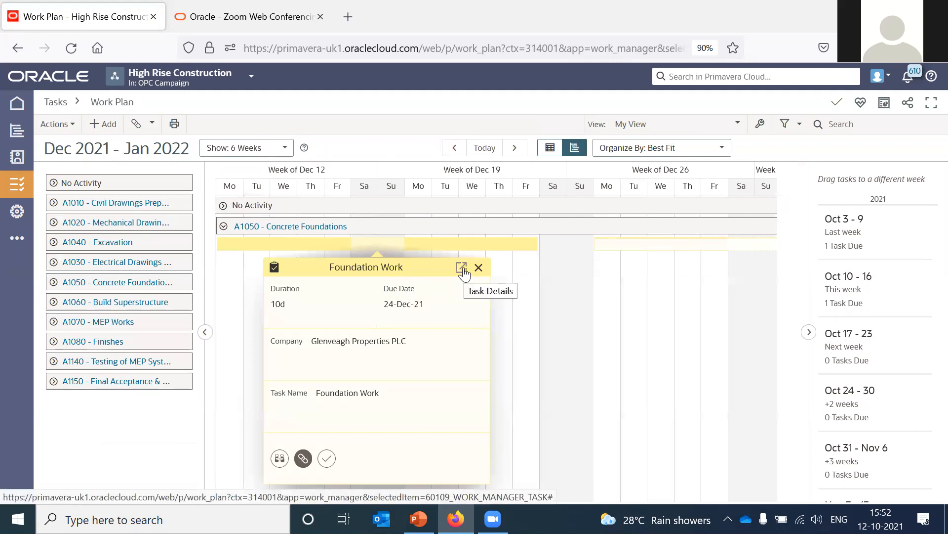
{"action": "left_click", "coordinate": [463, 270]}
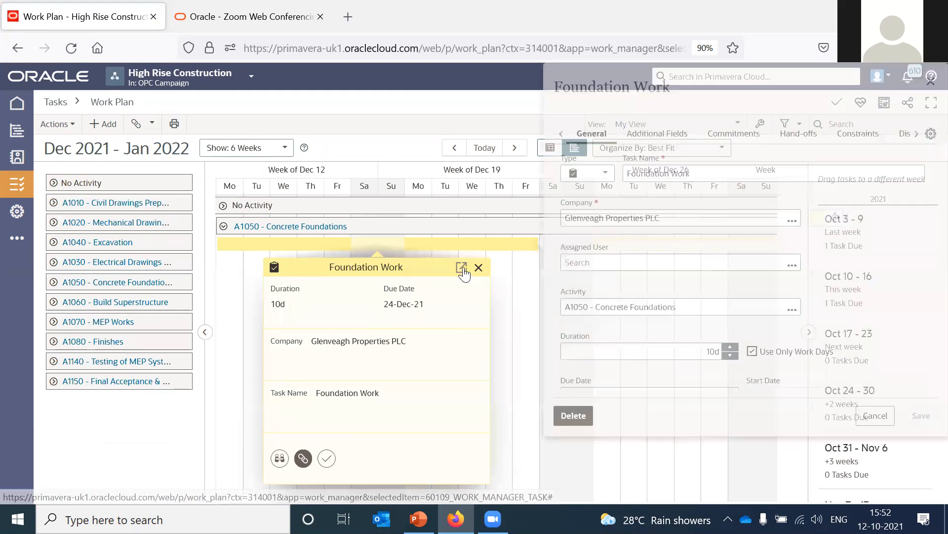
{"action": "left_click_drag", "start_coordinate": [706, 80], "coordinate": [563, 87]}
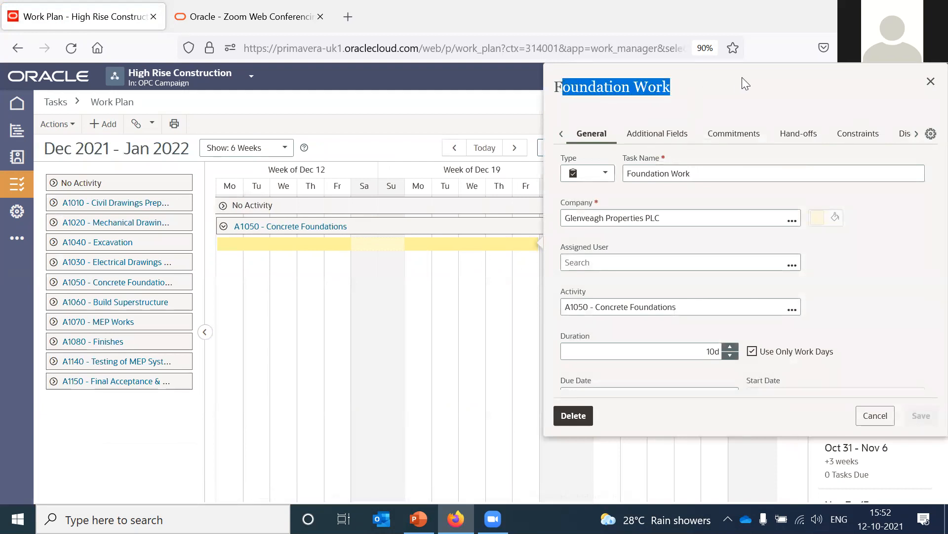
{"action": "left_click", "coordinate": [805, 137]}
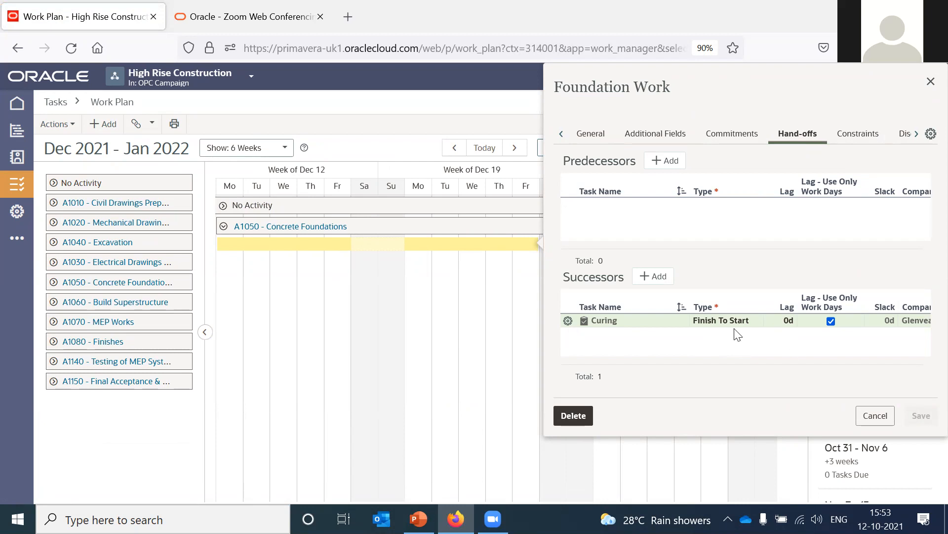
Review the relationship types available for the Curing successor, then close the task details and switch to the PowerPoint slide show.
{"action": "left_click", "coordinate": [719, 323]}
{"action": "left_click", "coordinate": [722, 324]}
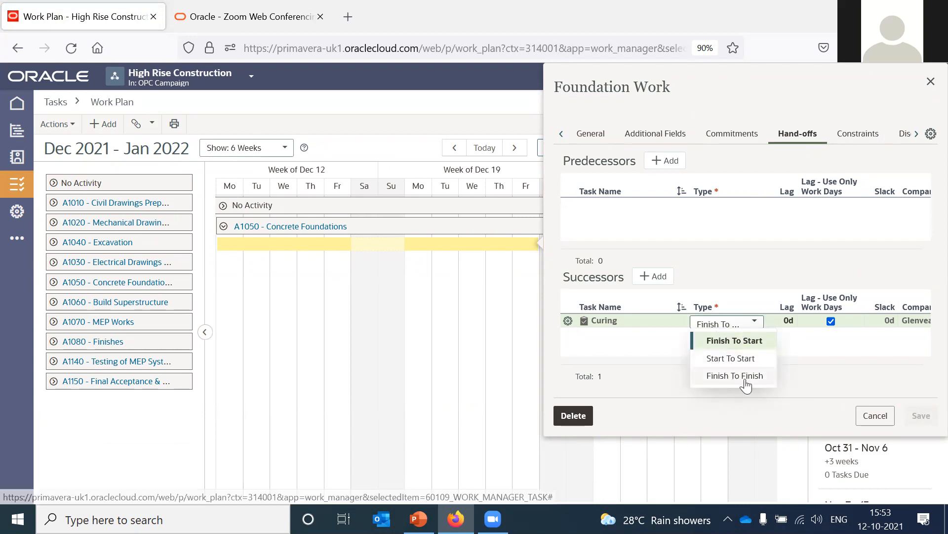
{"action": "left_click", "coordinate": [807, 351]}
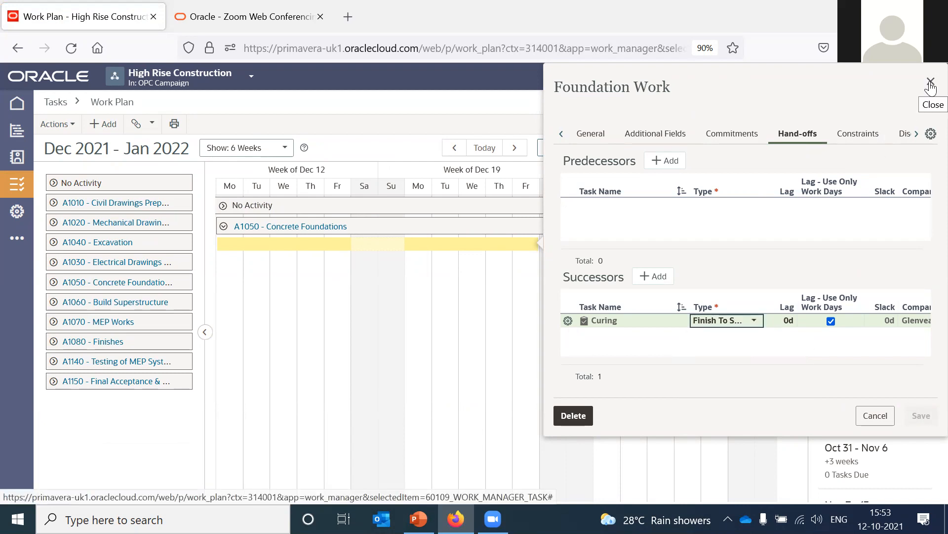
{"action": "left_click", "coordinate": [931, 84]}
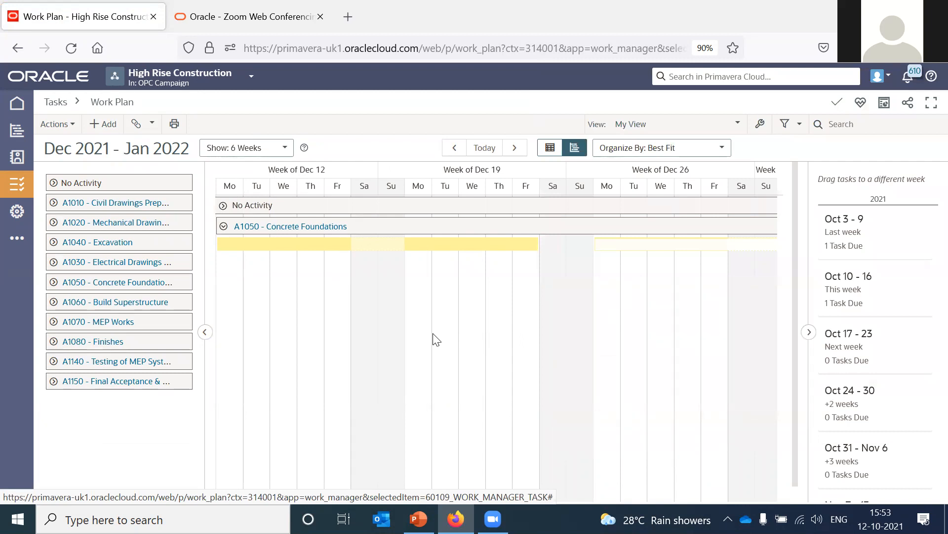
{"action": "key", "text": "alt+Tab"}
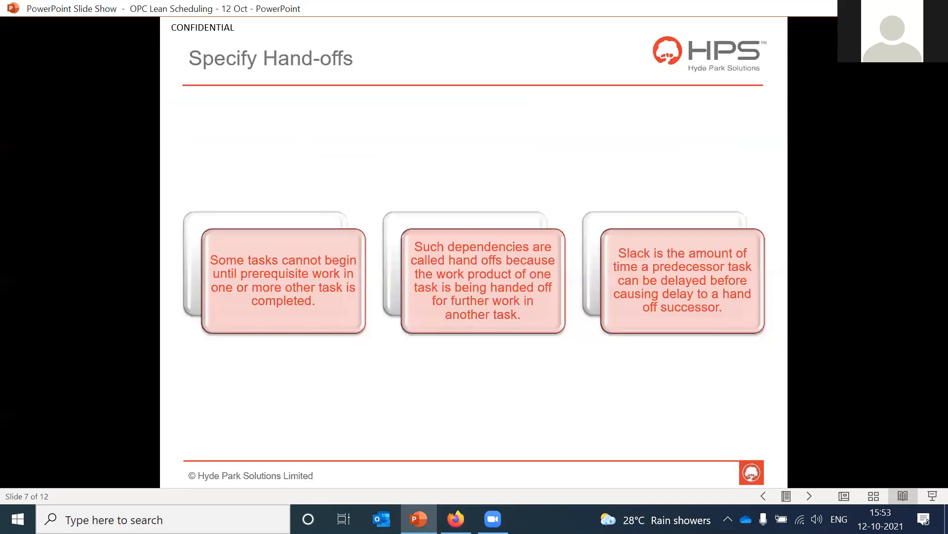
Advance the slide show to the Manage Commitments slide and switch back to the work plan in Firefox.
{"action": "key", "text": "Right"}
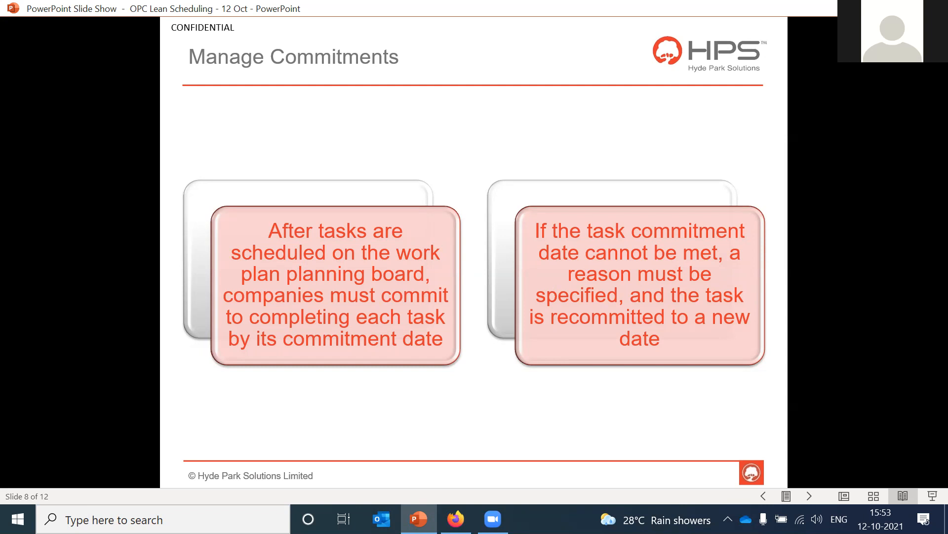
{"action": "key", "text": "alt+Tab"}
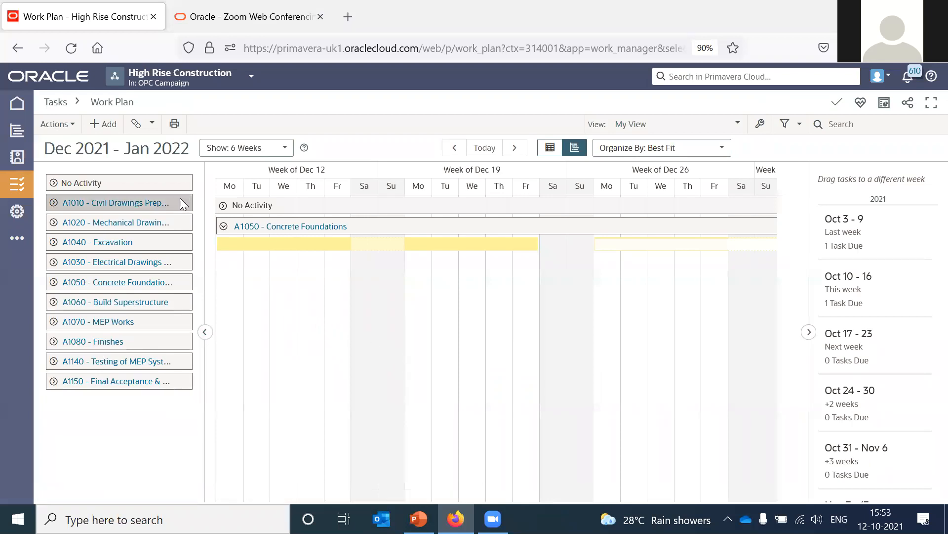
Browse the work plan timeline across periods to the weeks of Nov 07, Nov 14 and Nov 21, 2021.
{"action": "left_click", "coordinate": [455, 149]}
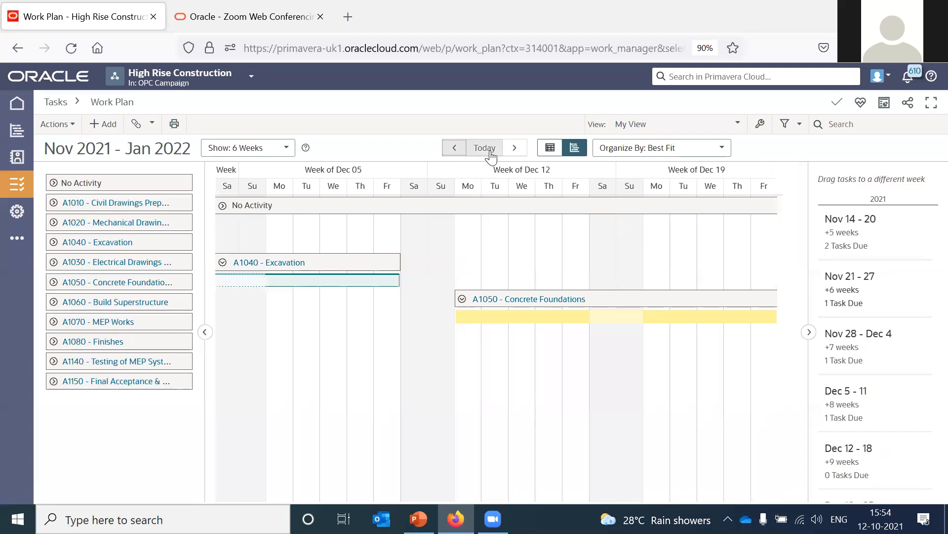
{"action": "left_click", "coordinate": [514, 149]}
{"action": "left_click", "coordinate": [514, 149]}
{"action": "left_click", "coordinate": [514, 149]}
{"action": "left_click", "coordinate": [514, 149]}
{"action": "left_click", "coordinate": [514, 149]}
{"action": "left_click", "coordinate": [514, 149]}
{"action": "left_click", "coordinate": [514, 149]}
{"action": "left_click", "coordinate": [514, 149]}
{"action": "left_click", "coordinate": [513, 149]}
{"action": "left_click", "coordinate": [514, 149]}
{"action": "left_click", "coordinate": [514, 149]}
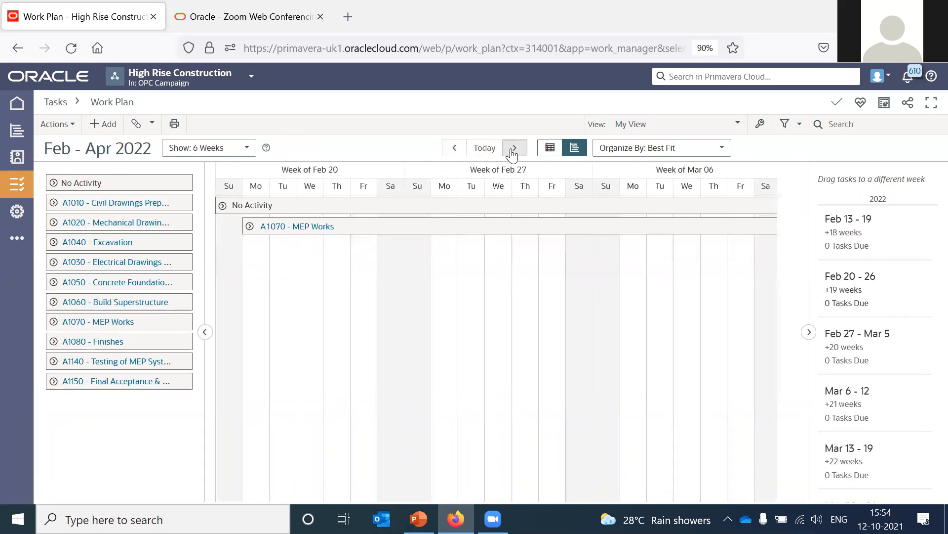
{"action": "left_click", "coordinate": [452, 148]}
{"action": "left_click", "coordinate": [452, 148]}
{"action": "left_click", "coordinate": [452, 148]}
{"action": "left_click", "coordinate": [452, 148]}
{"action": "left_click", "coordinate": [452, 148]}
{"action": "left_click", "coordinate": [452, 148]}
{"action": "left_click", "coordinate": [452, 148]}
{"action": "left_click", "coordinate": [452, 148]}
{"action": "left_click", "coordinate": [452, 148]}
{"action": "left_click", "coordinate": [452, 148]}
{"action": "left_click", "coordinate": [452, 148]}
{"action": "left_click", "coordinate": [452, 148]}
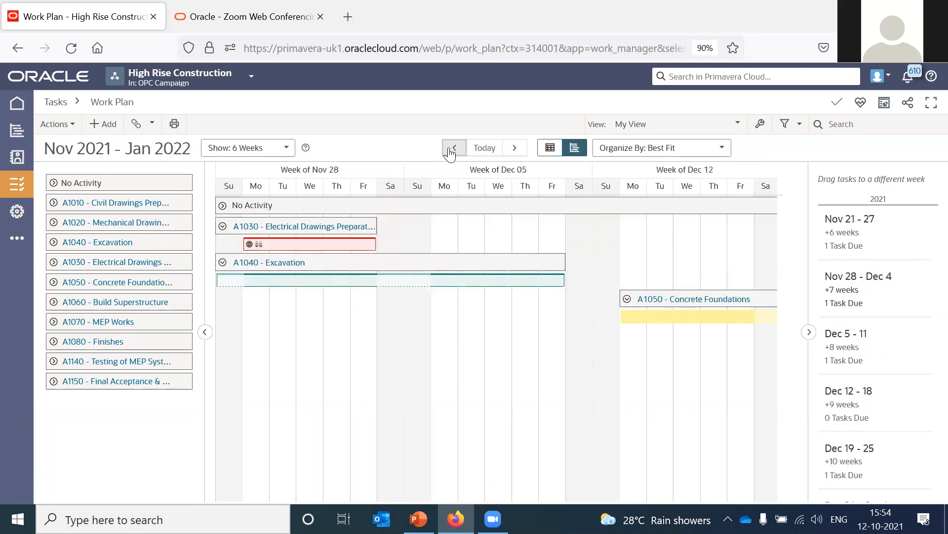
{"action": "left_click", "coordinate": [452, 149]}
{"action": "left_click", "coordinate": [452, 148]}
{"action": "left_click", "coordinate": [452, 149]}
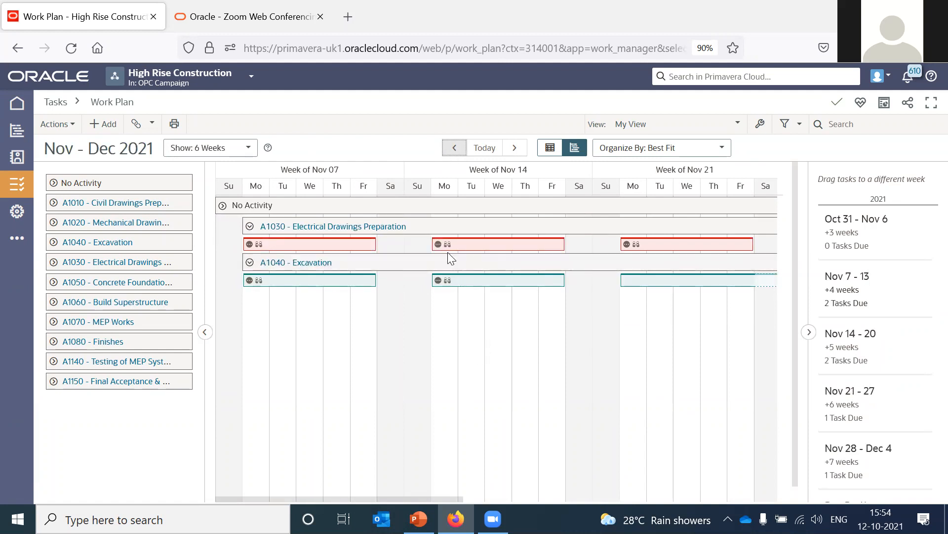
Open the commitments in the details of the Electrical Drawings Preparation task in the week of Nov 14.
{"action": "key", "text": "ctrl+plus"}
{"action": "key", "text": "ctrl+plus"}
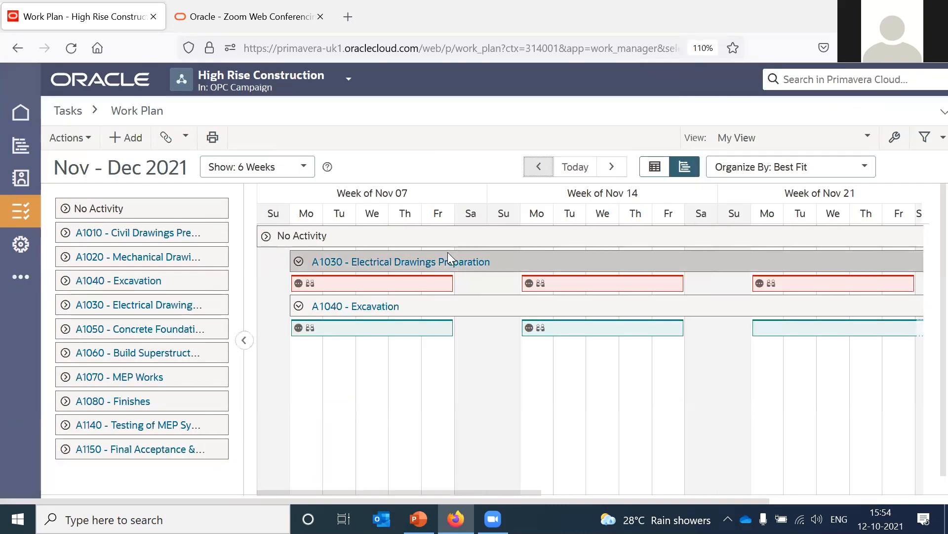
{"action": "left_click", "coordinate": [540, 285]}
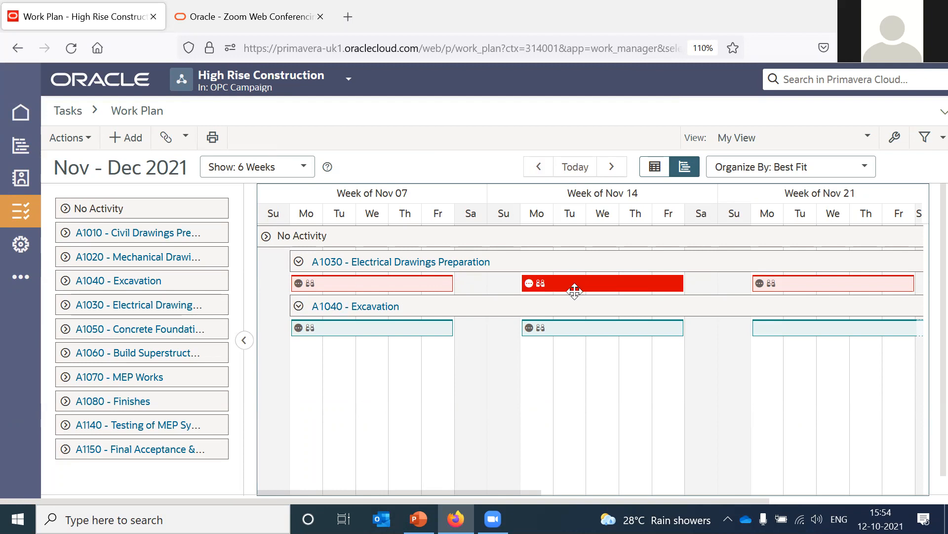
{"action": "left_click", "coordinate": [594, 285]}
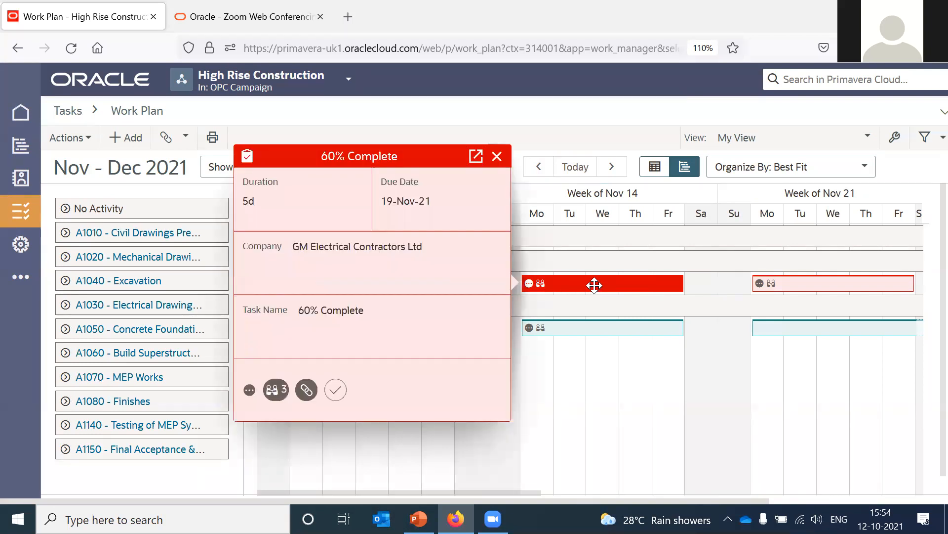
{"action": "left_click", "coordinate": [476, 157]}
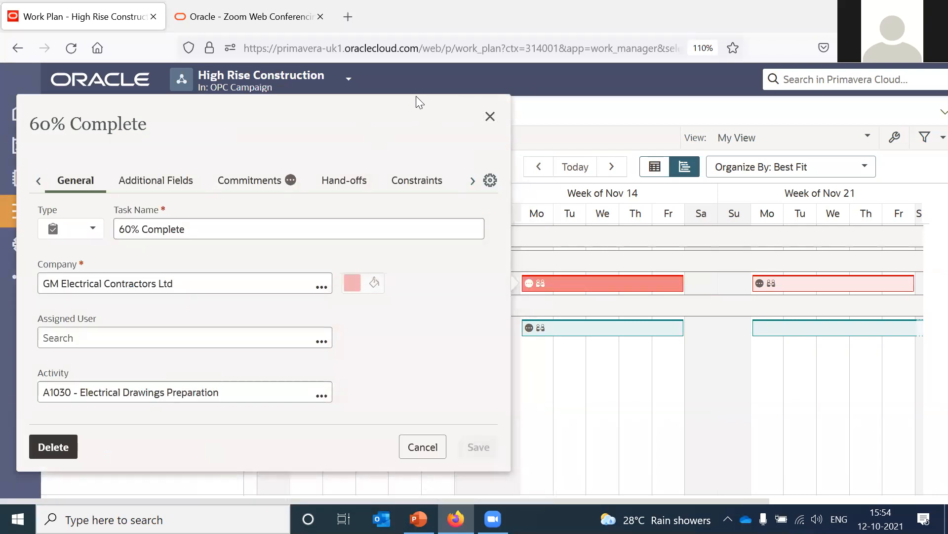
{"action": "left_click", "coordinate": [250, 181]}
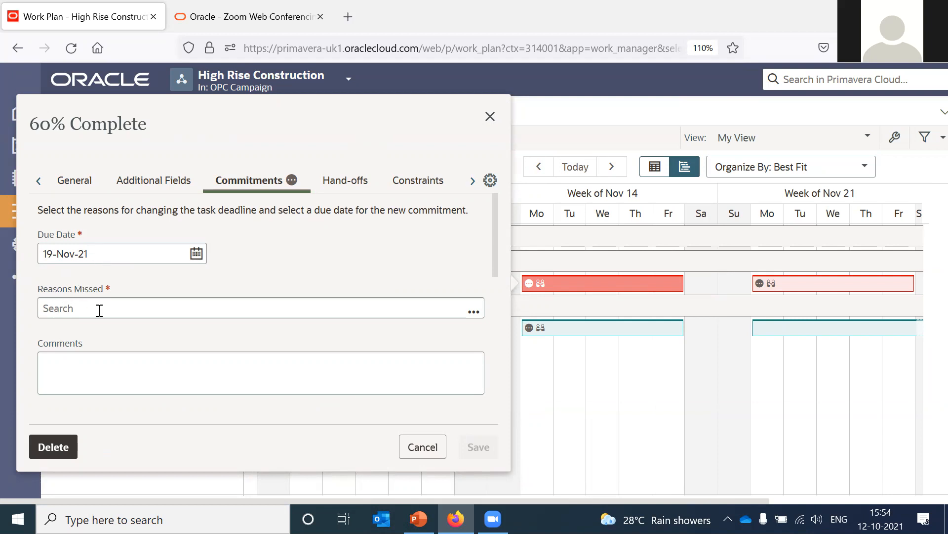
Assign Time estimation error (Underestimate)_1 as the reason missed for the 60% Complete task.
{"action": "left_click", "coordinate": [471, 311]}
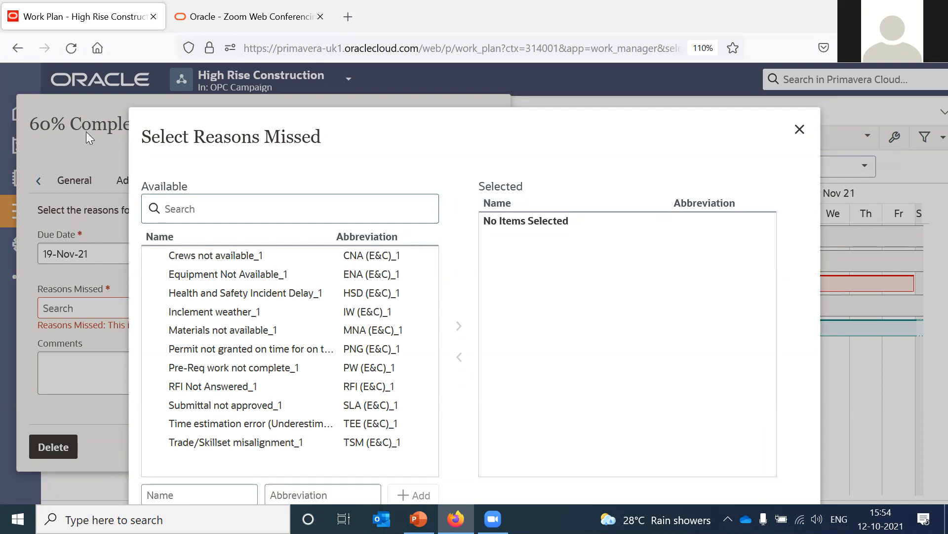
{"action": "left_click", "coordinate": [226, 267]}
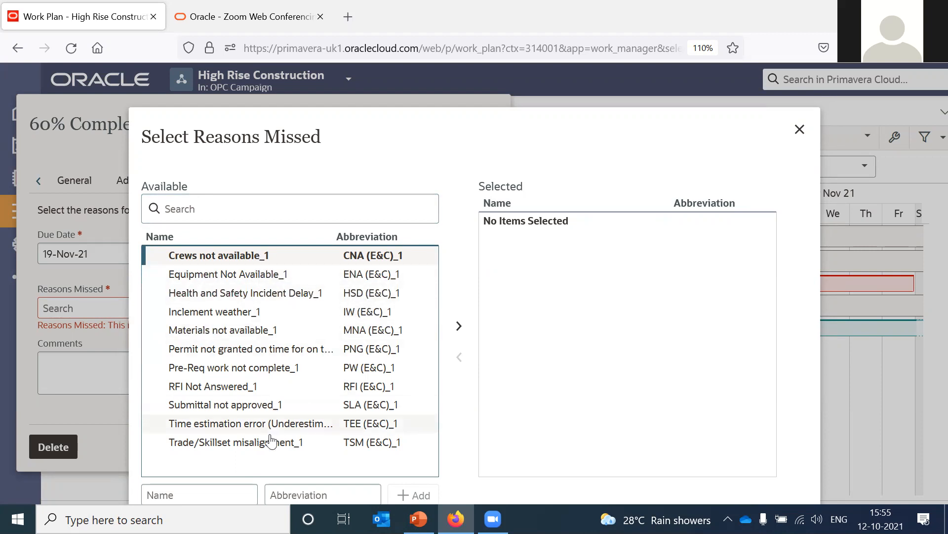
{"action": "left_click", "coordinate": [234, 424]}
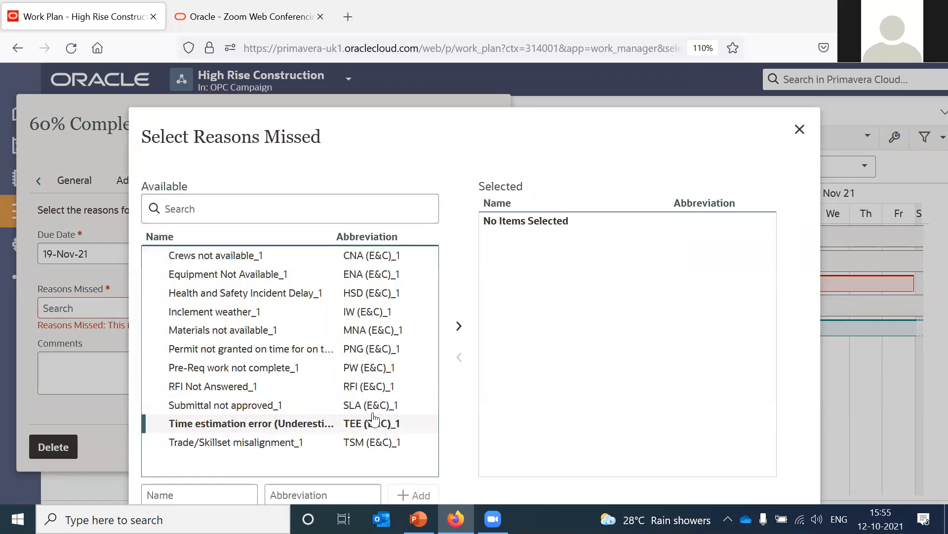
{"action": "left_click", "coordinate": [460, 327]}
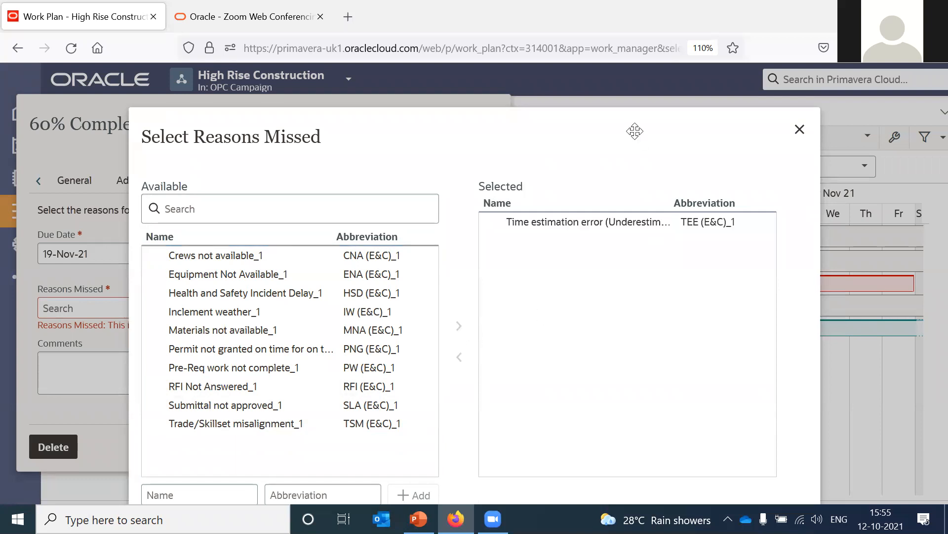
{"action": "left_click_drag", "start_coordinate": [635, 131], "coordinate": [639, 97]}
{"action": "left_click", "coordinate": [788, 495]}
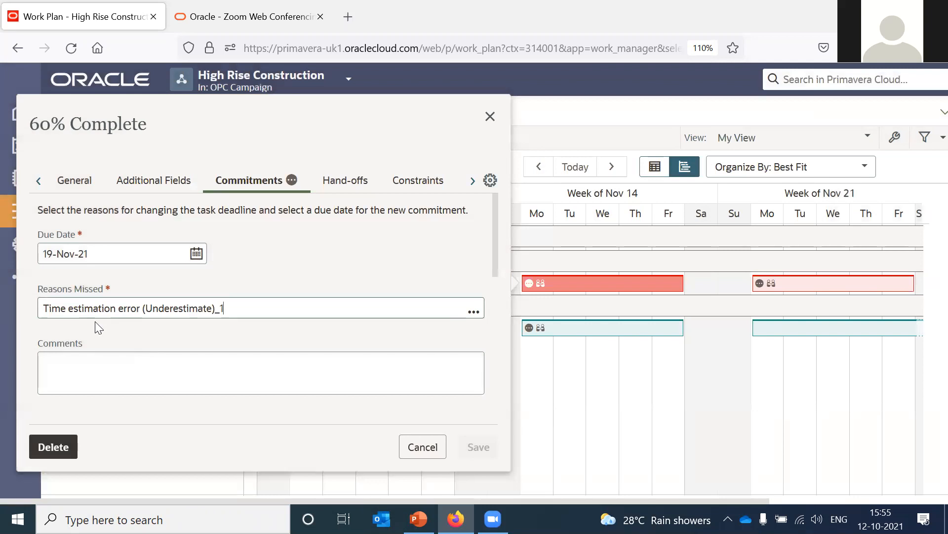
Recommit the task to a due date of 22-Nov-21 and review its commitment history.
{"action": "key", "text": "ctrl+minus"}
{"action": "key", "text": "ctrl+minus"}
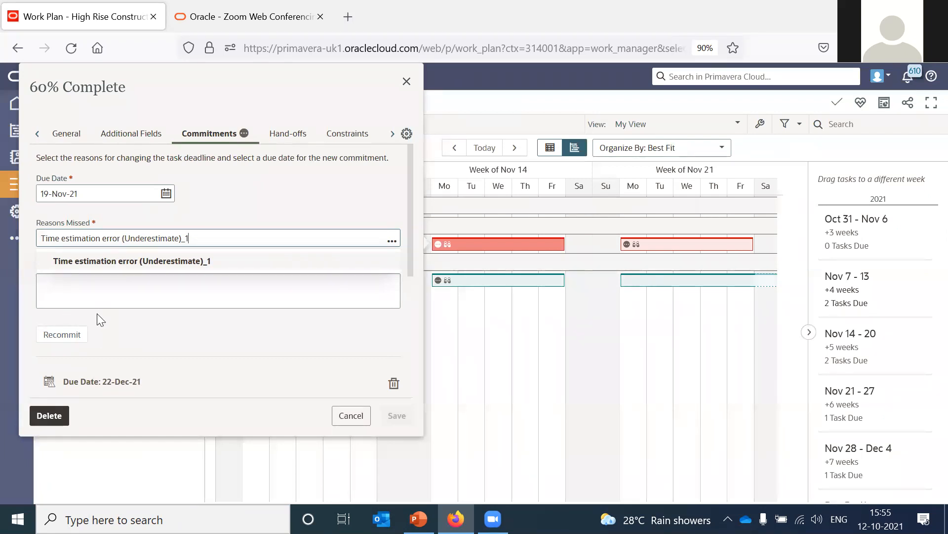
{"action": "left_click", "coordinate": [166, 194]}
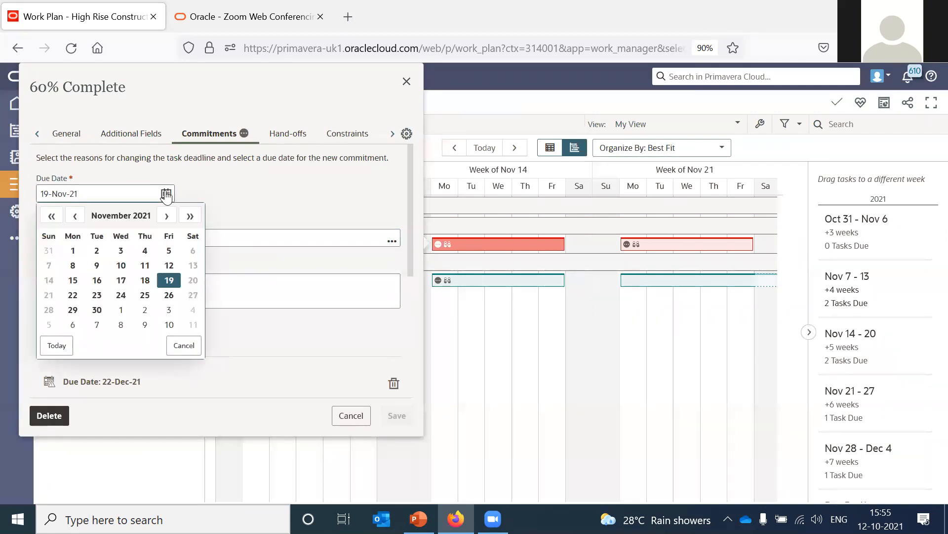
{"action": "left_click", "coordinate": [72, 295]}
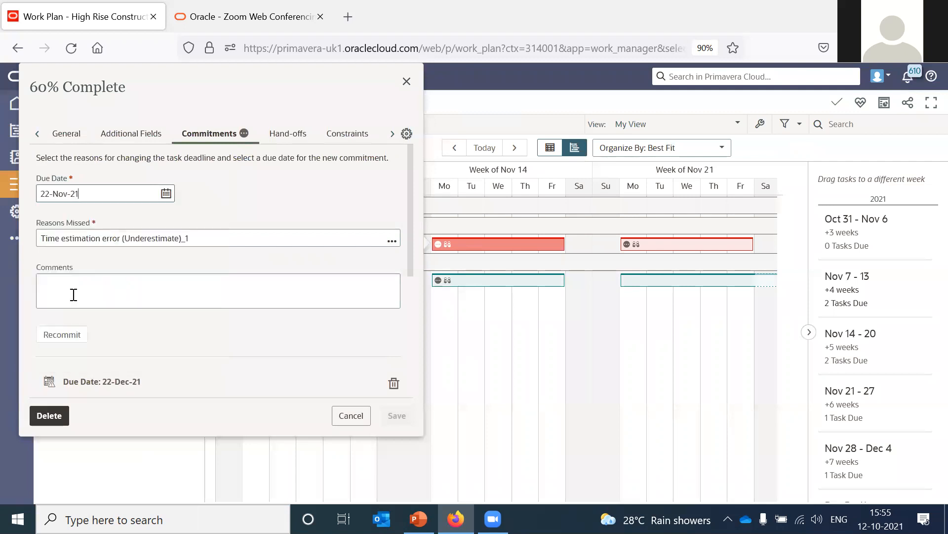
{"action": "left_click", "coordinate": [70, 337]}
{"action": "scroll", "coordinate": [232, 315], "scroll_direction": "down", "scroll_amount": 3}
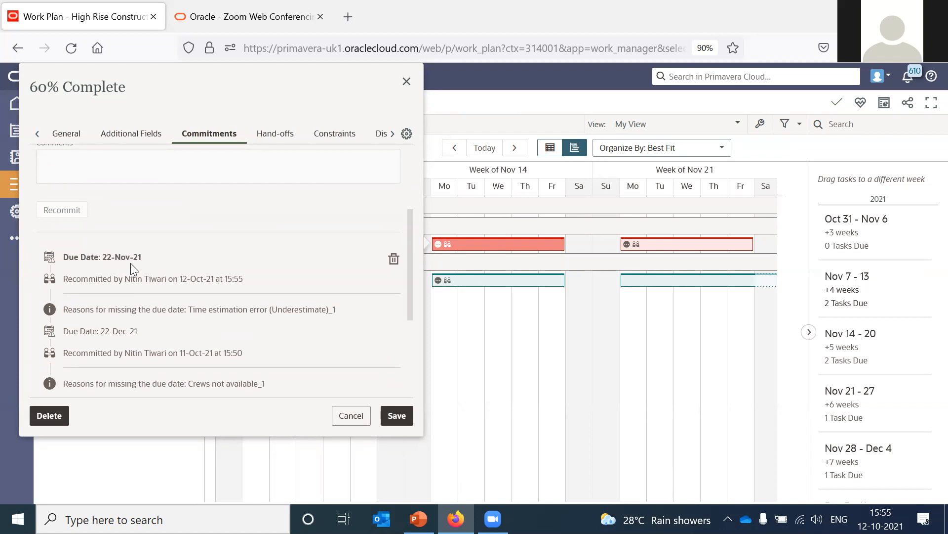
{"action": "scroll", "coordinate": [134, 269], "scroll_direction": "down", "scroll_amount": 2}
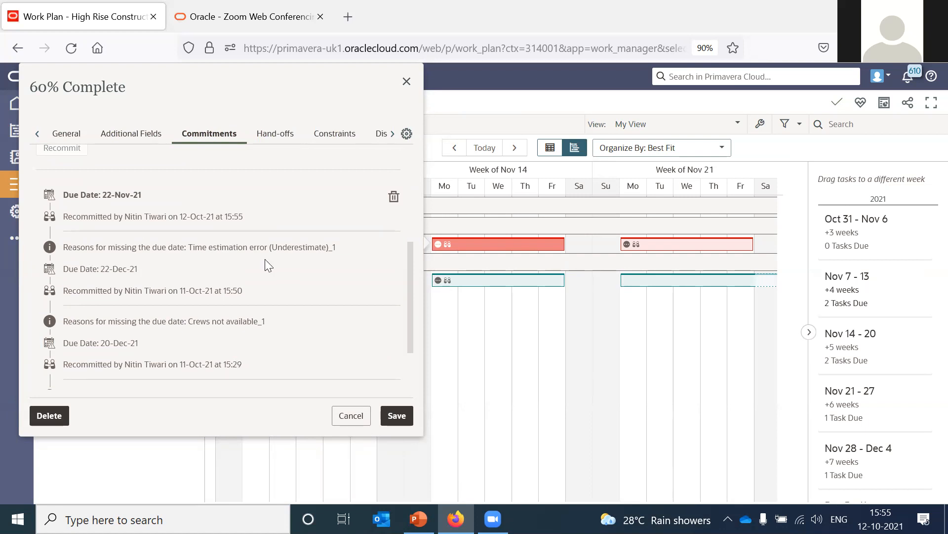
{"action": "scroll", "coordinate": [130, 298], "scroll_direction": "down", "scroll_amount": 2}
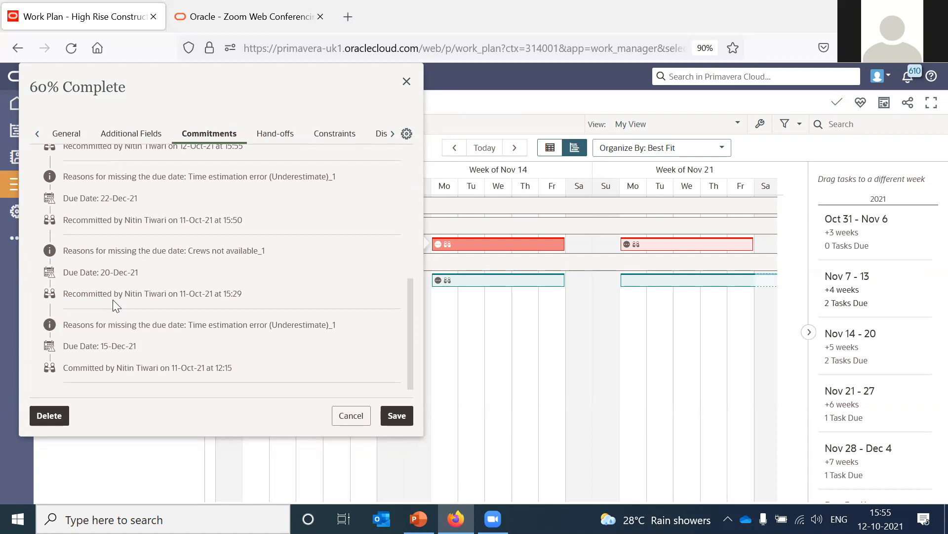
{"action": "scroll", "coordinate": [115, 297], "scroll_direction": "up", "scroll_amount": 4}
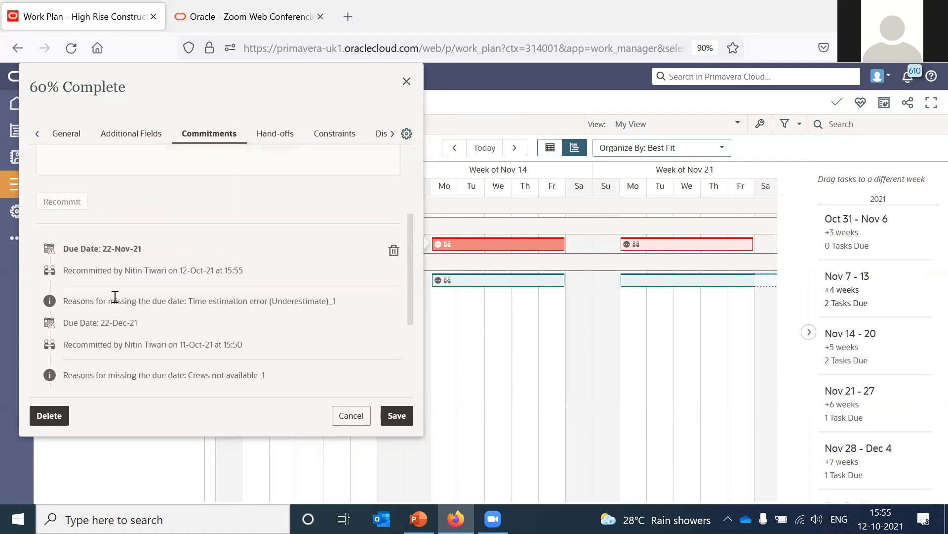
{"action": "scroll", "coordinate": [115, 296], "scroll_direction": "up", "scroll_amount": 3}
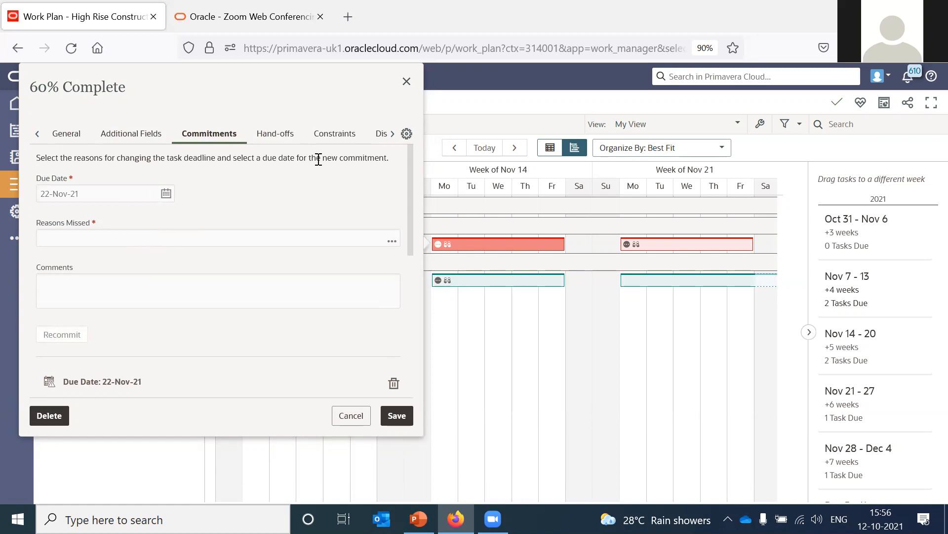
Open the task's constraints and start assigning one from the available constraints.
{"action": "left_click", "coordinate": [333, 136]}
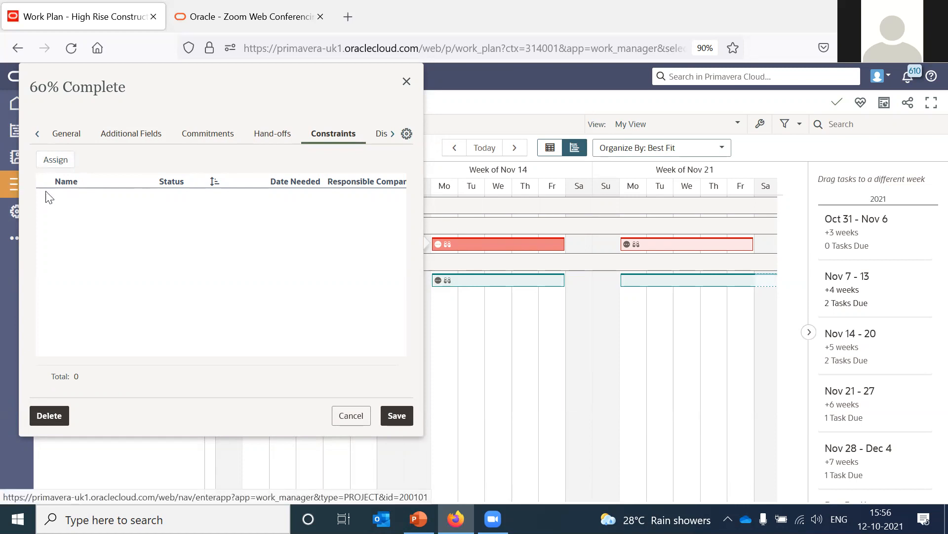
{"action": "left_click", "coordinate": [57, 165]}
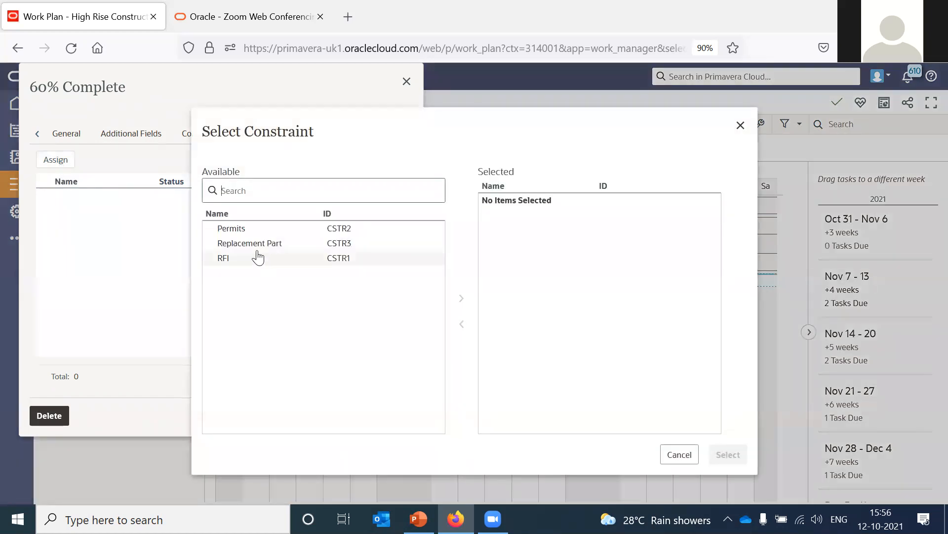
{"action": "left_click", "coordinate": [239, 229]}
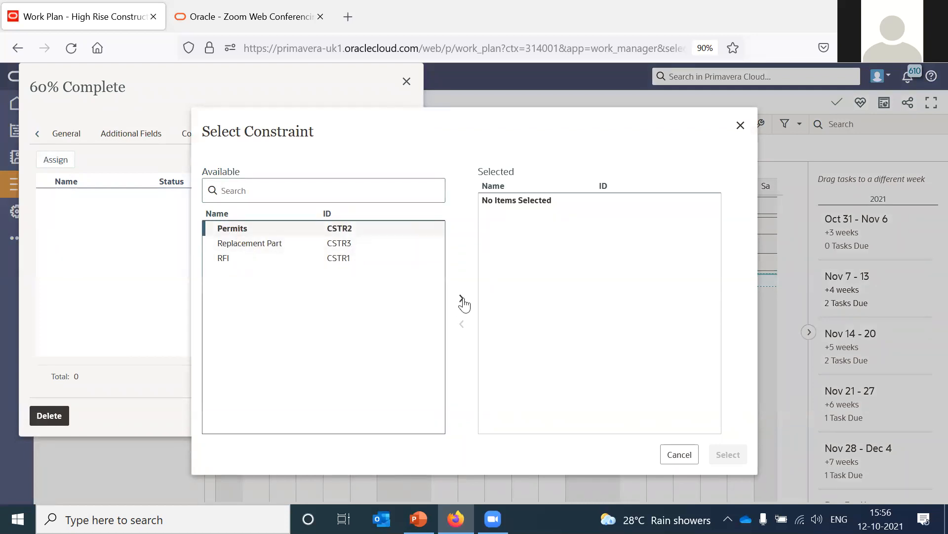
{"action": "left_click", "coordinate": [462, 299]}
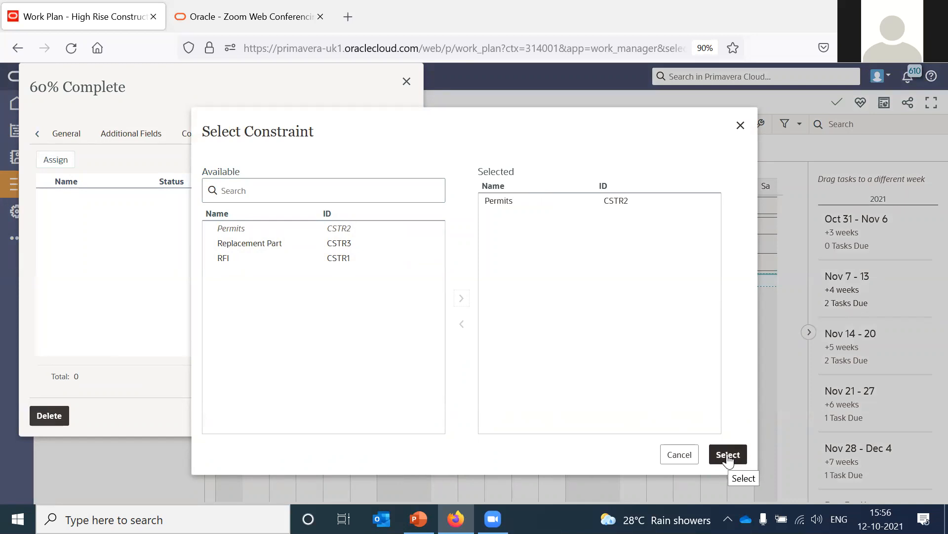
{"action": "left_click", "coordinate": [509, 203]}
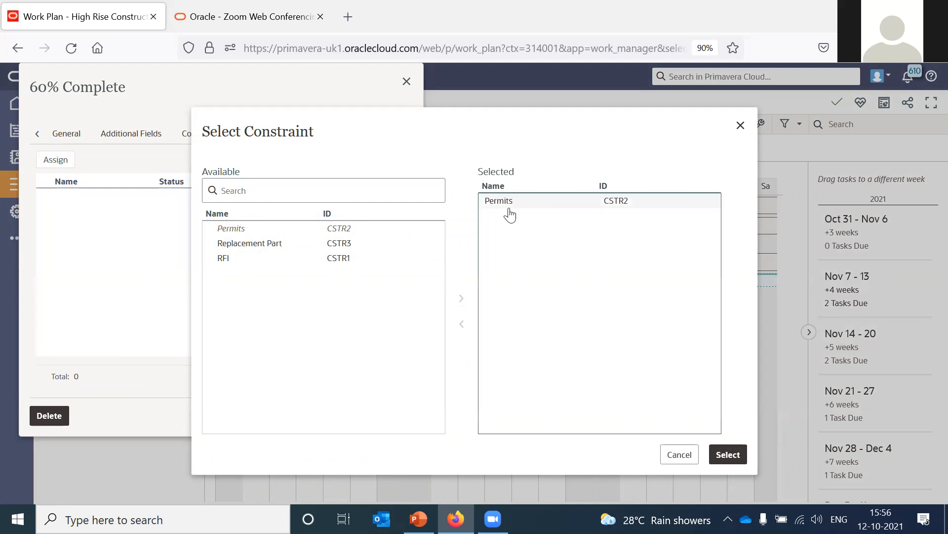
{"action": "left_click", "coordinate": [462, 325]}
Assign the RFI constraint to the 60% Complete task and save the task's changes.
{"action": "left_click", "coordinate": [227, 258]}
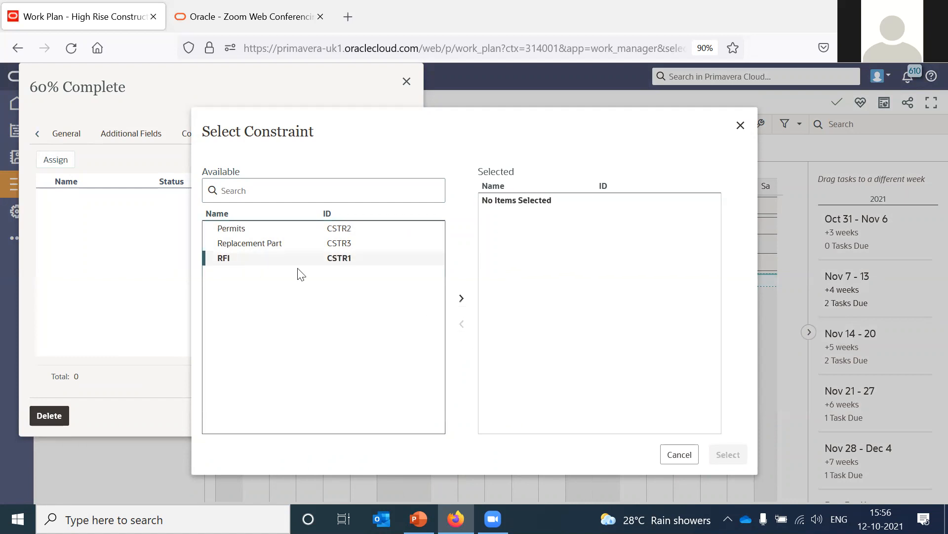
{"action": "left_click", "coordinate": [460, 299]}
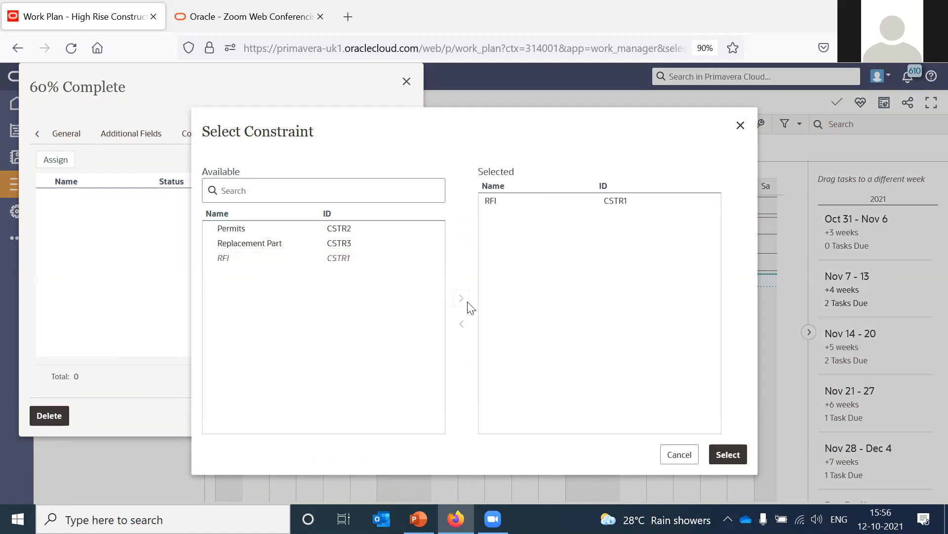
{"action": "left_click", "coordinate": [727, 457]}
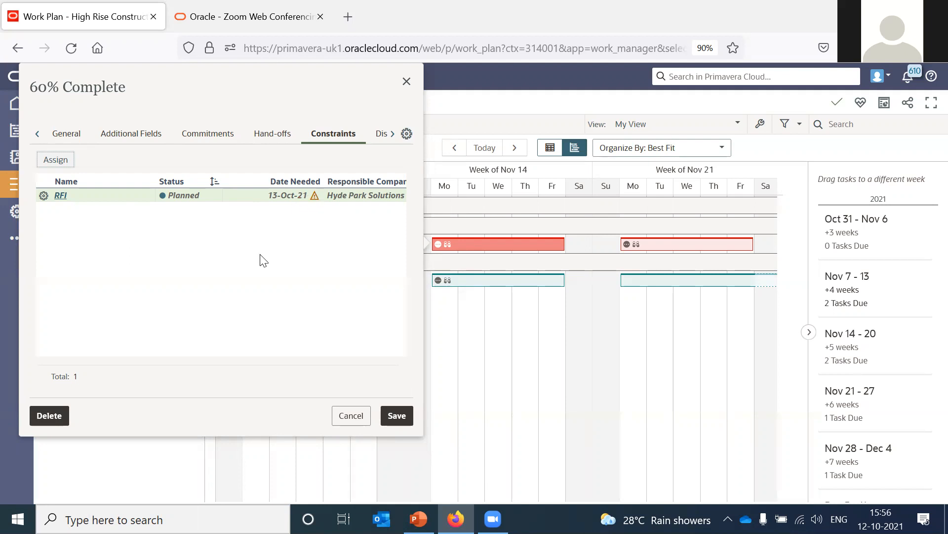
{"action": "left_click", "coordinate": [398, 416]}
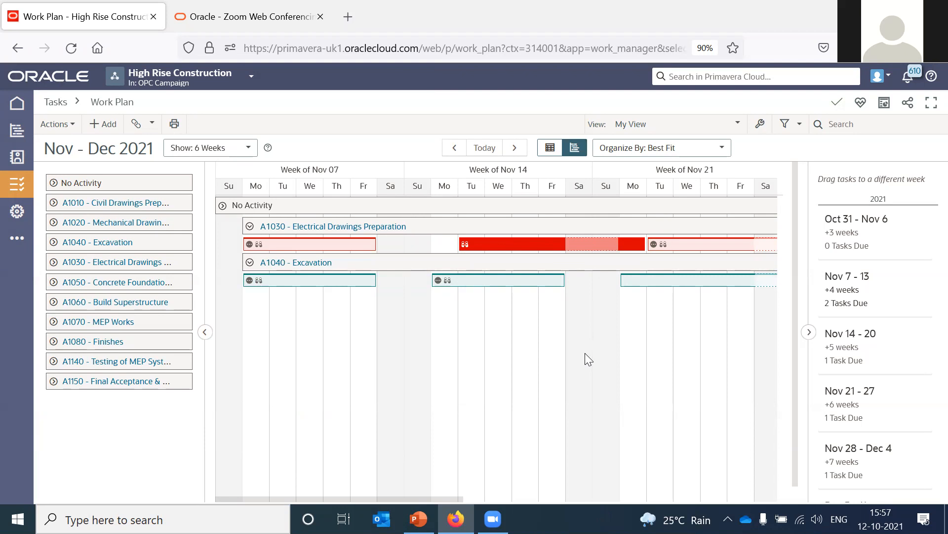
Switch to the PowerPoint slide show and advance to the Execute Bulk Actions slide.
{"action": "key", "text": "alt+Tab"}
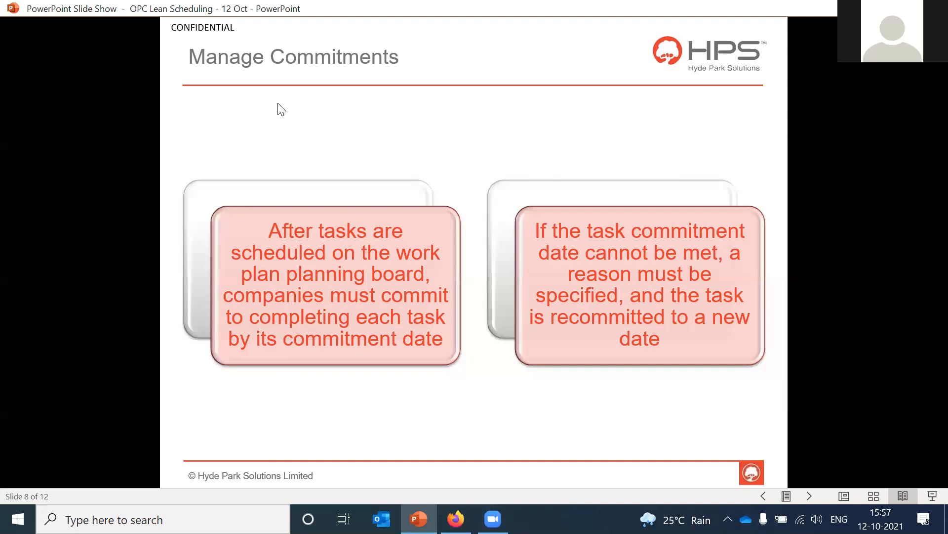
{"action": "key", "text": "Right"}
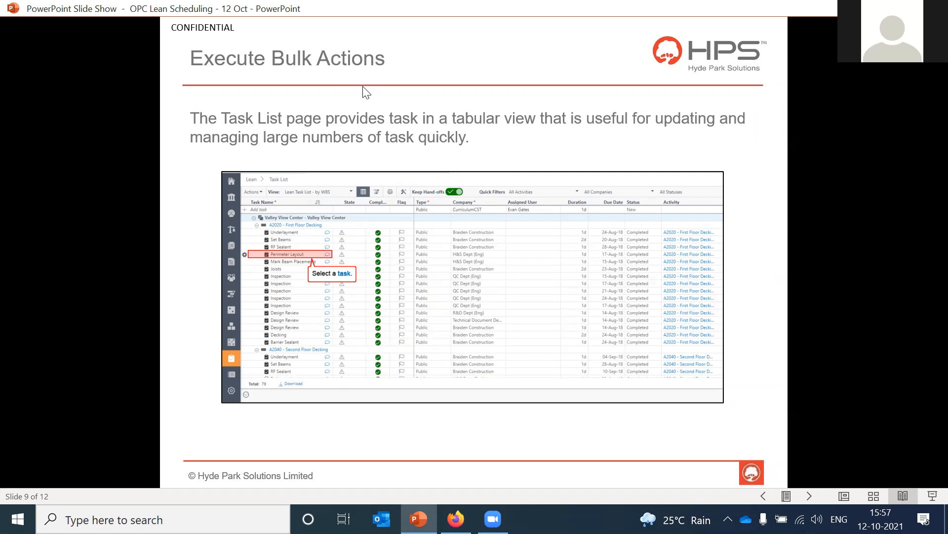
Switch to the Primavera Cloud Task List and view the bulk actions available for the four A1030 - Electrical Drawings Preparation tasks.
{"action": "key", "text": "alt+Tab"}
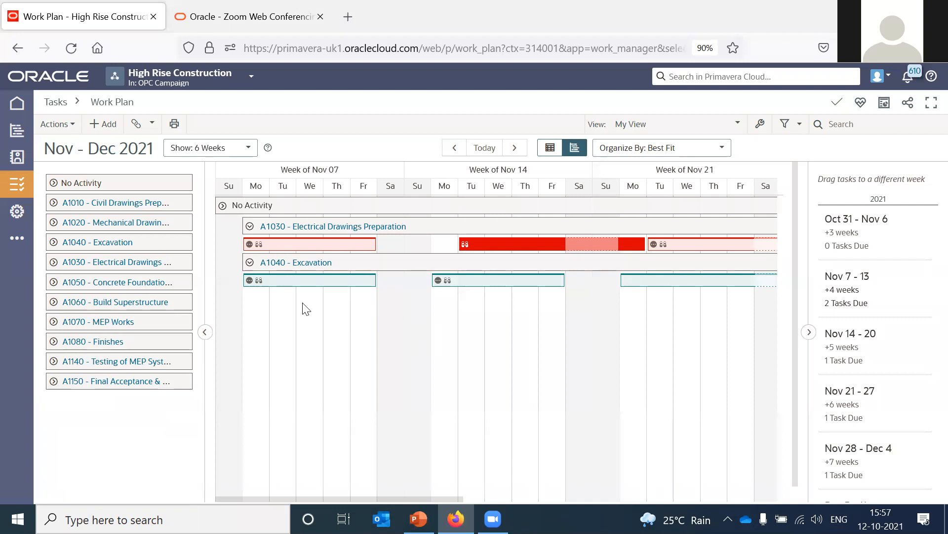
{"action": "mouse_move", "coordinate": [21, 192]}
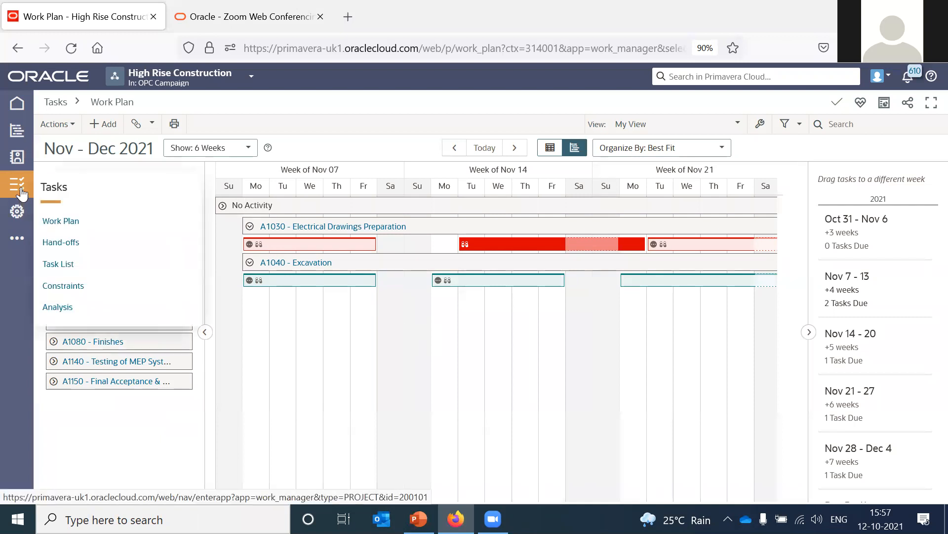
{"action": "left_click", "coordinate": [69, 265]}
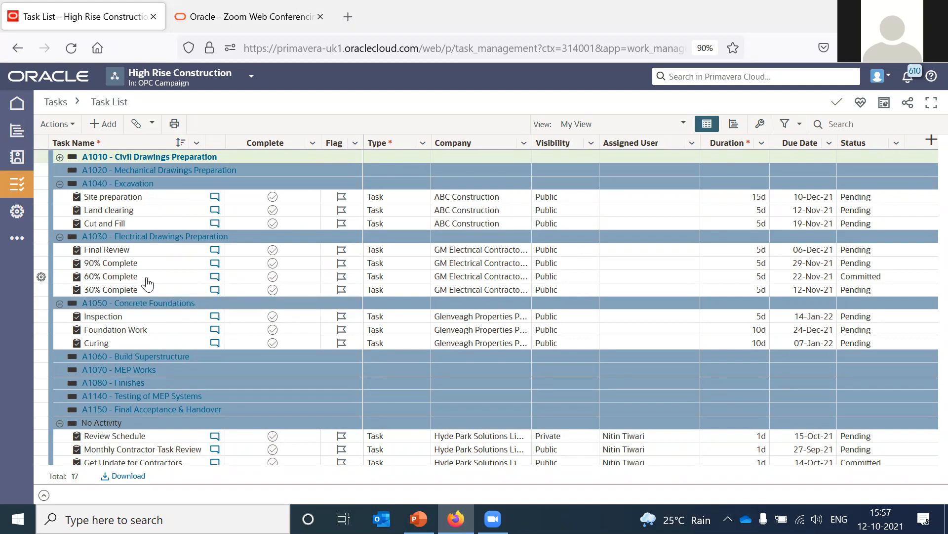
{"action": "left_click", "coordinate": [145, 254]}
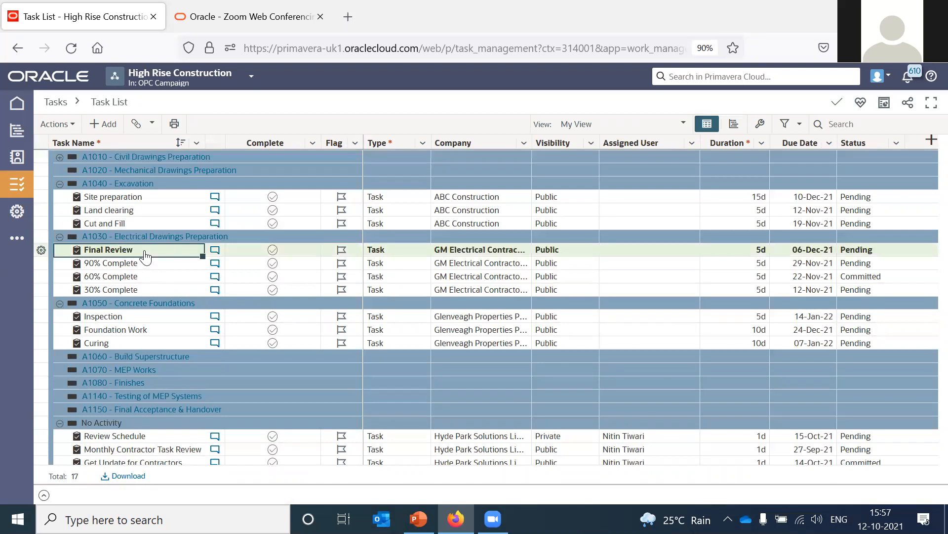
{"action": "left_click", "coordinate": [145, 292], "text": "shift"}
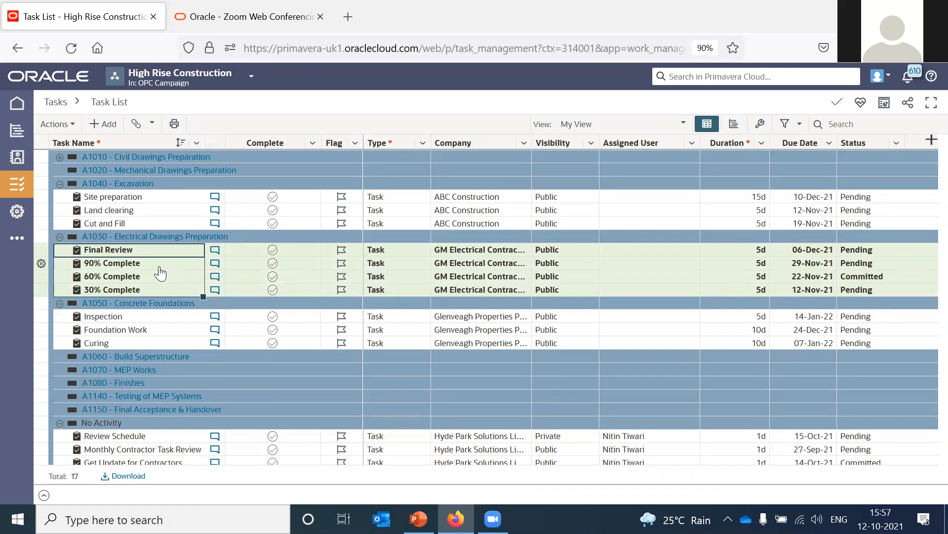
{"action": "right_click", "coordinate": [160, 275]}
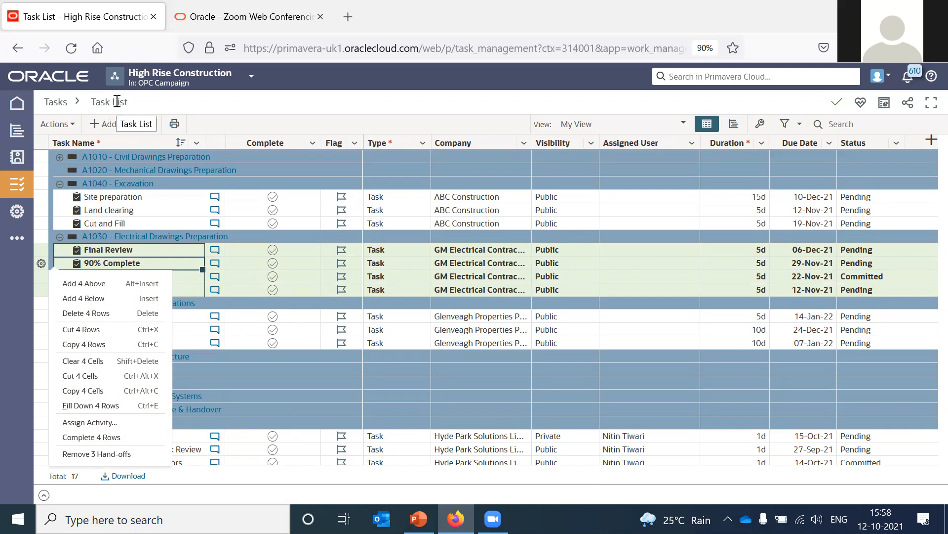
{"action": "left_click", "coordinate": [232, 109]}
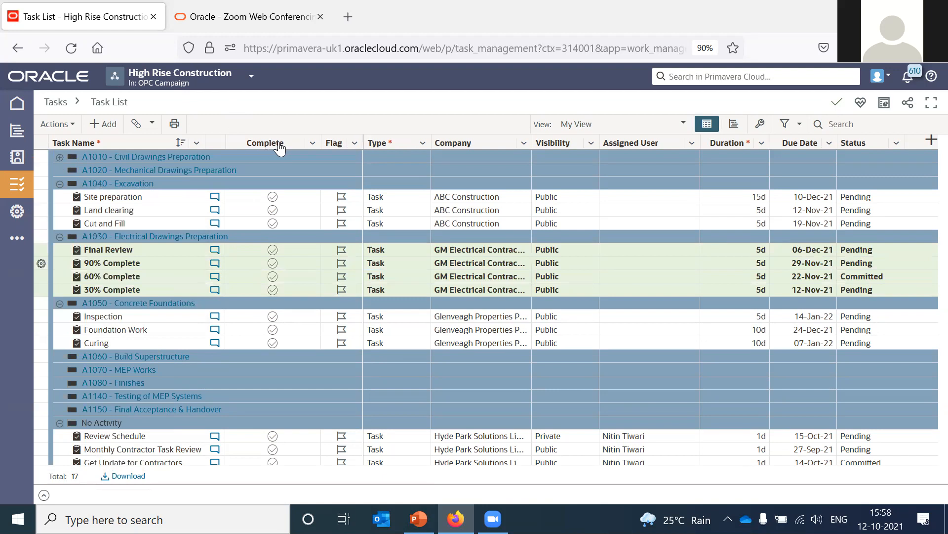
Try to mark the Final Review and 90% Complete tasks as complete directly in the task list.
{"action": "left_click", "coordinate": [271, 249]}
{"action": "left_click", "coordinate": [598, 125]}
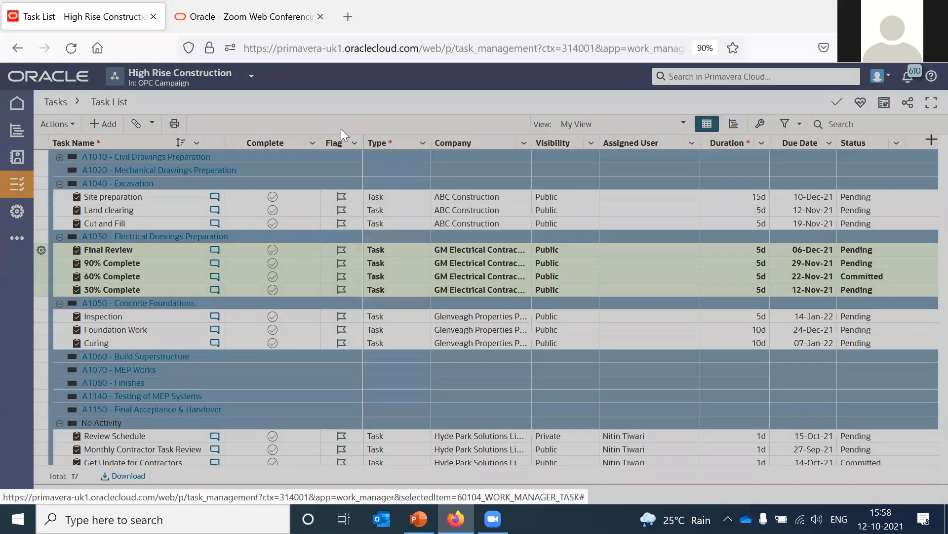
{"action": "left_click", "coordinate": [322, 384]}
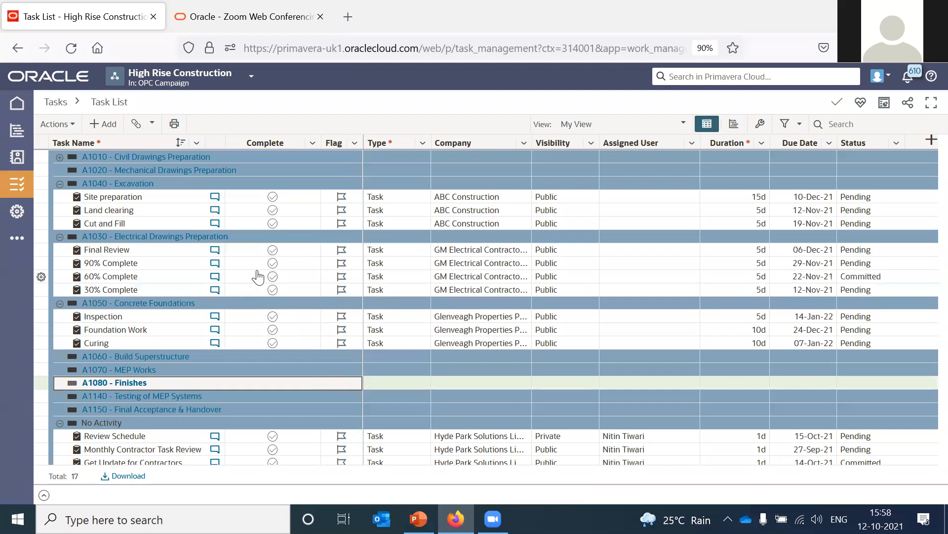
{"action": "left_click", "coordinate": [272, 266]}
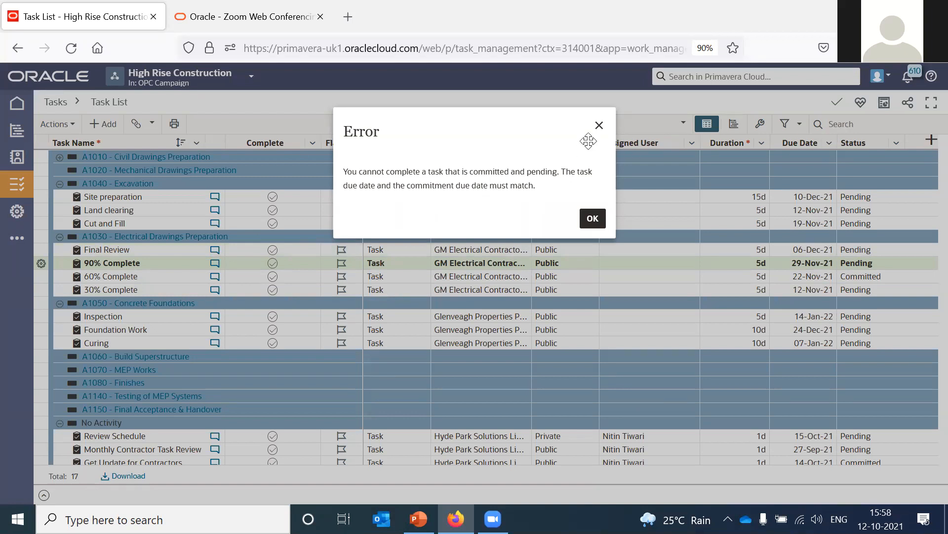
{"action": "left_click", "coordinate": [599, 126]}
Mark the Get Update for Contractors task complete and check the visibility options of the Review Schedule task.
{"action": "scroll", "coordinate": [376, 277], "scroll_direction": "down", "scroll_amount": 1}
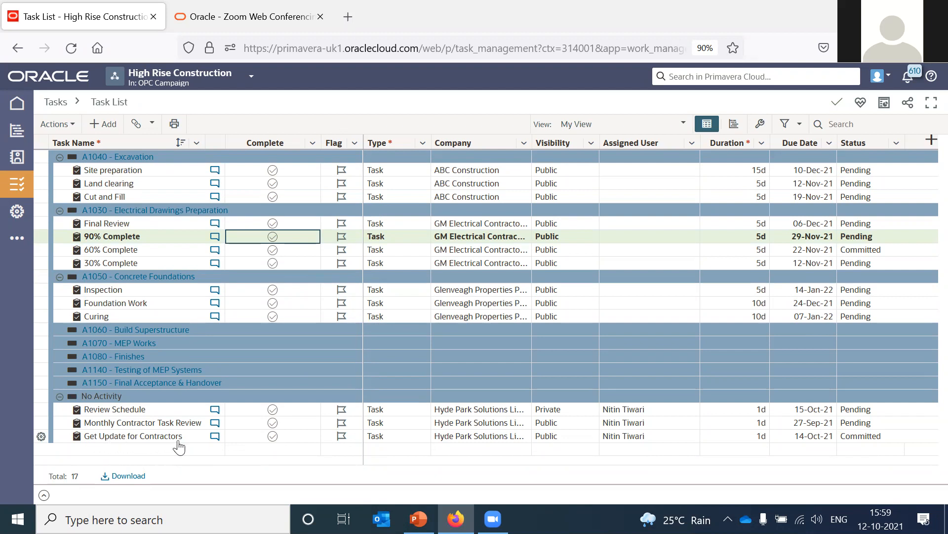
{"action": "left_click", "coordinate": [272, 435]}
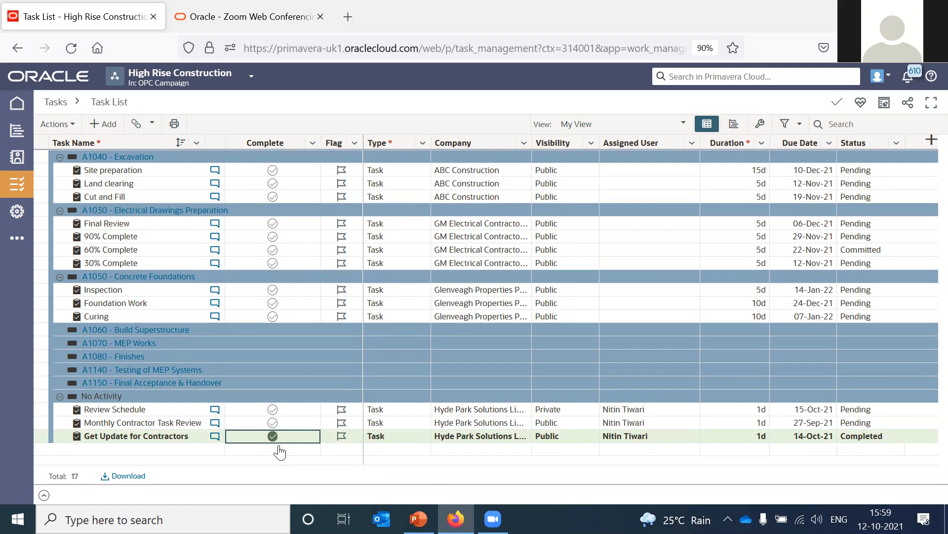
{"action": "left_click", "coordinate": [563, 414]}
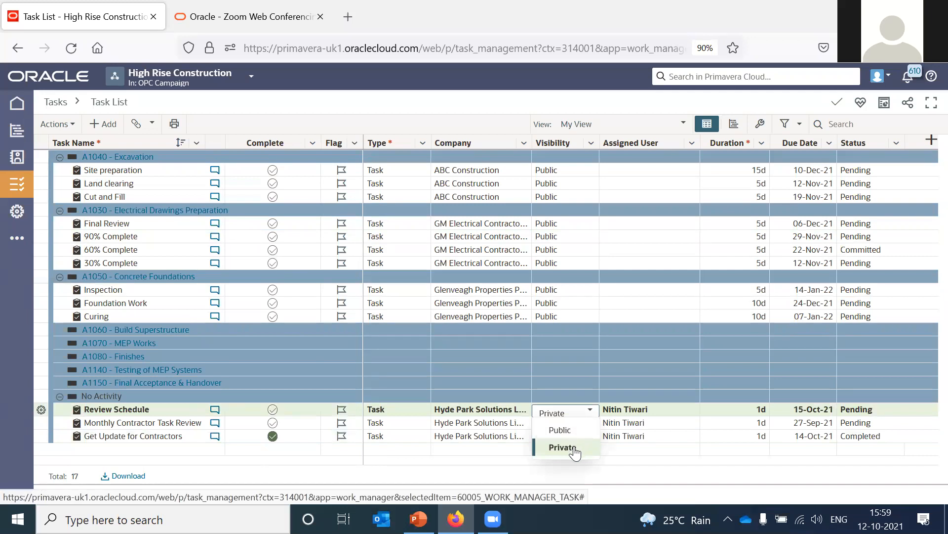
{"action": "left_click", "coordinate": [621, 473]}
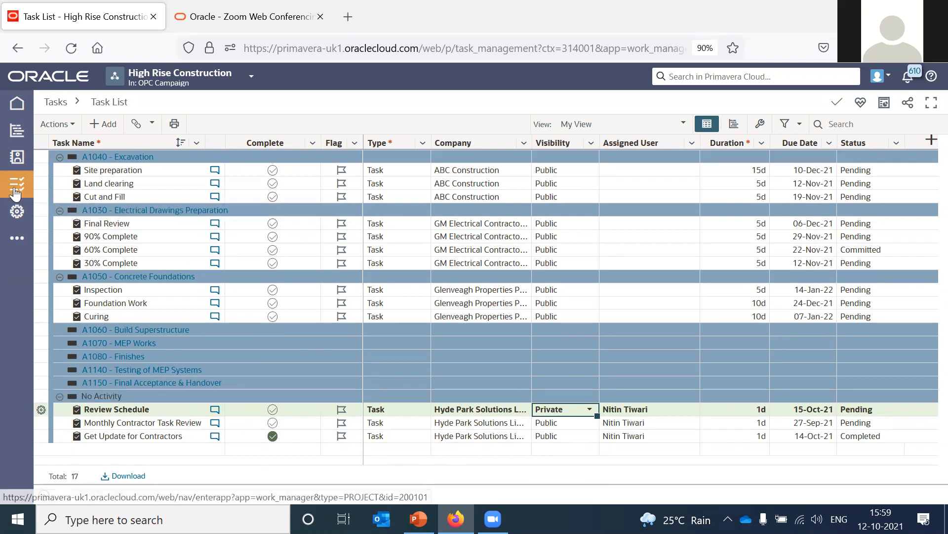
Mark the Foundation Work task under A1050 - Concrete Foundations complete from the Work Plan.
{"action": "mouse_move", "coordinate": [15, 193]}
{"action": "left_click", "coordinate": [61, 222]}
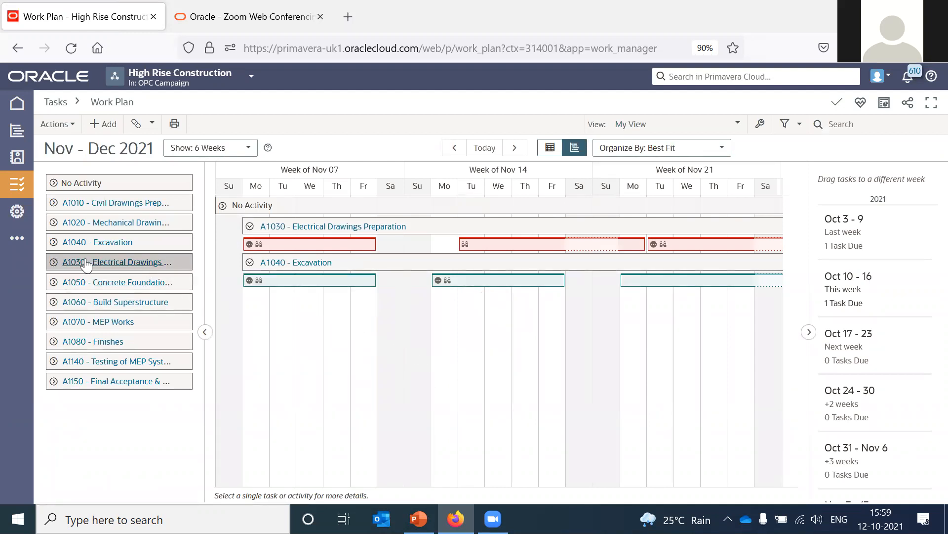
{"action": "left_click", "coordinate": [53, 263]}
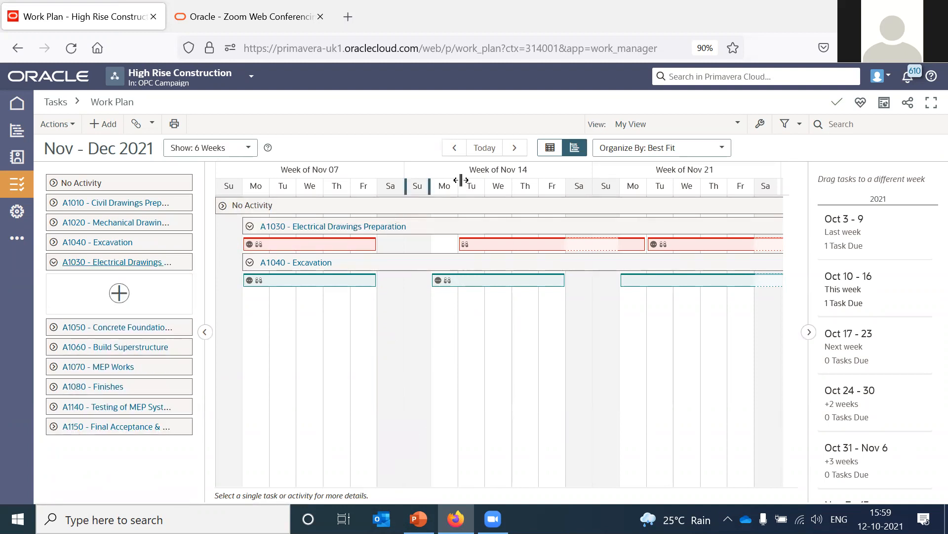
{"action": "left_click", "coordinate": [519, 149]}
{"action": "left_click", "coordinate": [517, 148]}
{"action": "left_click", "coordinate": [516, 149]}
{"action": "left_click", "coordinate": [516, 148]}
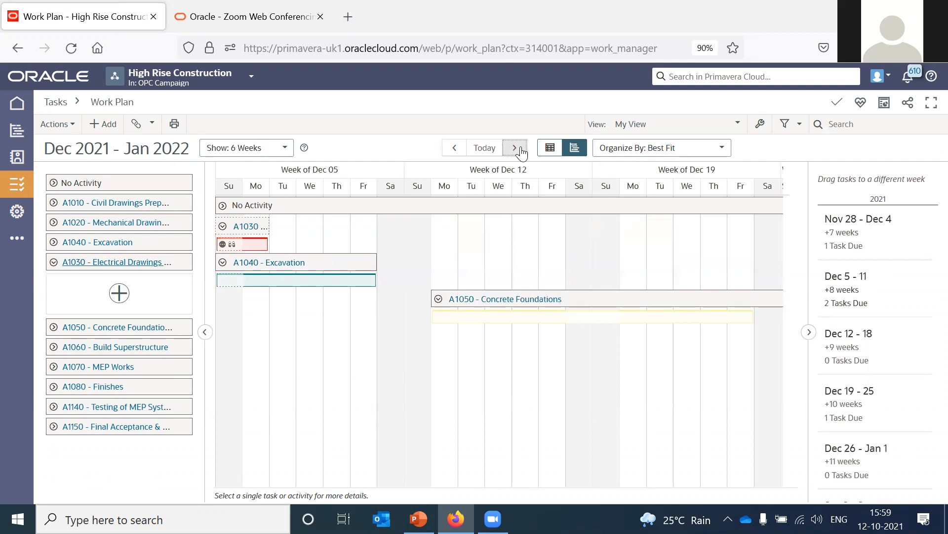
{"action": "left_click", "coordinate": [515, 148]}
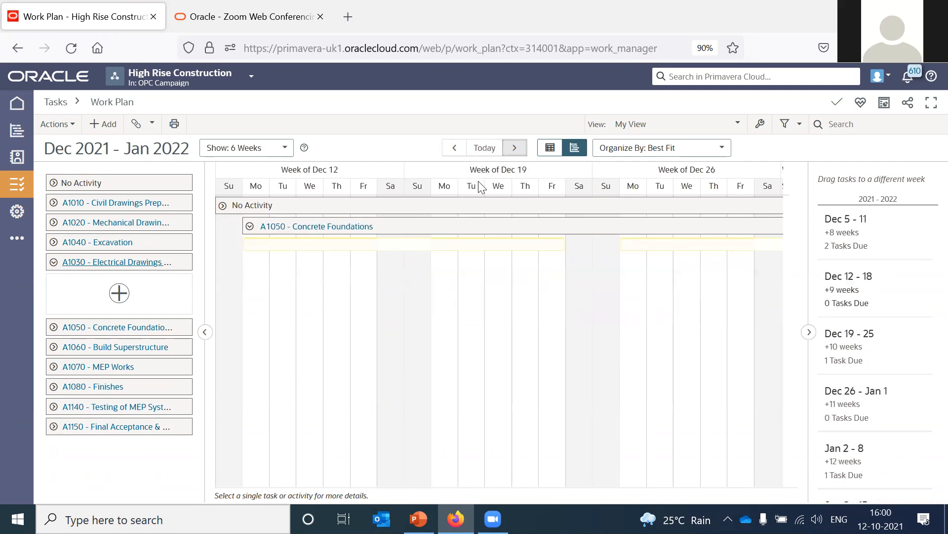
{"action": "left_click", "coordinate": [349, 245]}
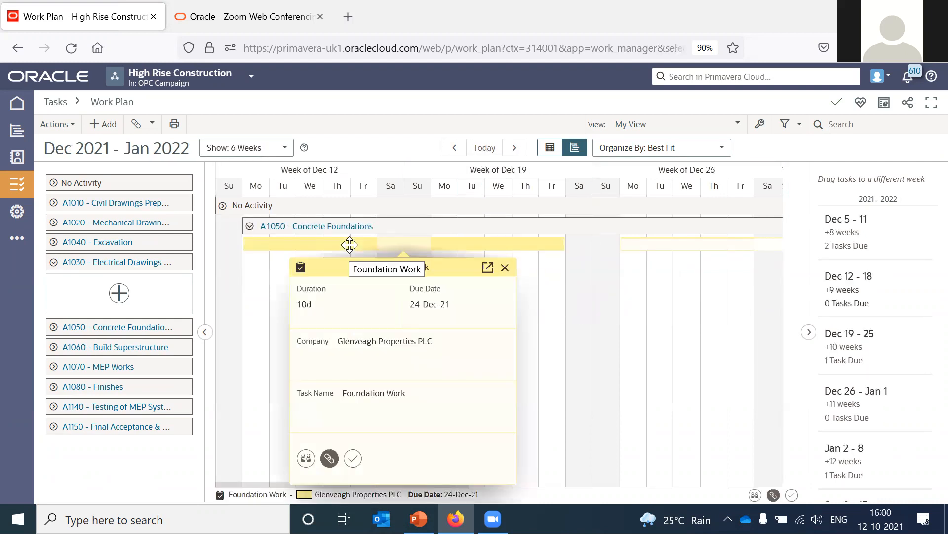
{"action": "left_click", "coordinate": [352, 458]}
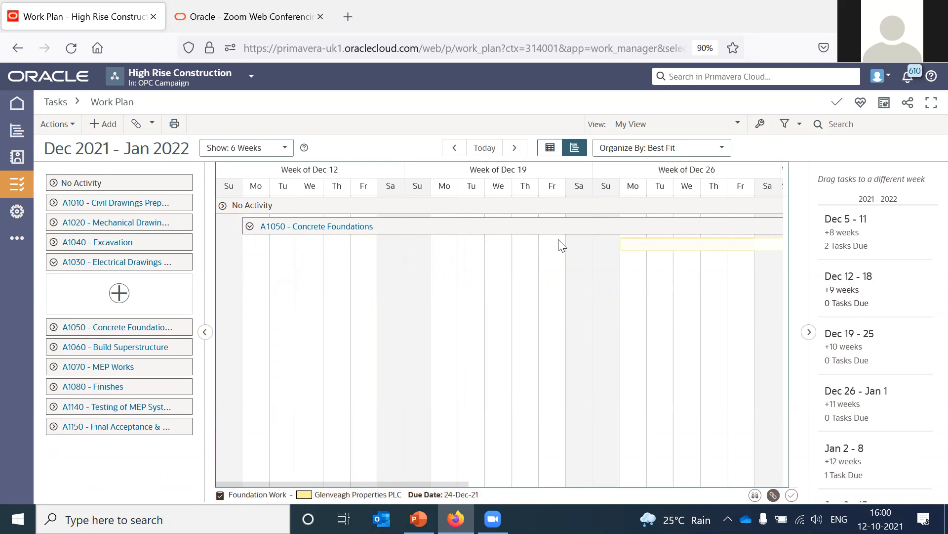
Return to the Task List and check the completion status of the Foundation Work task.
{"action": "mouse_move", "coordinate": [15, 188]}
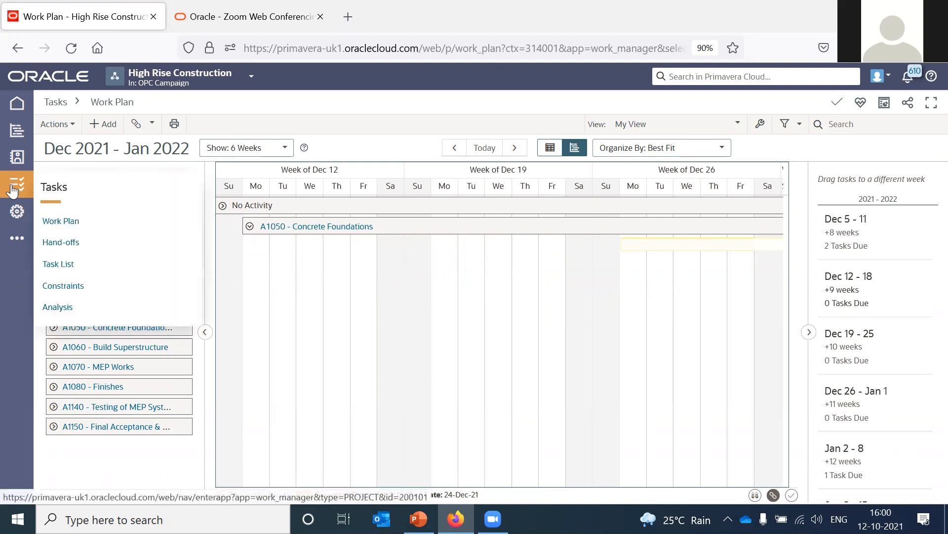
{"action": "left_click", "coordinate": [58, 266]}
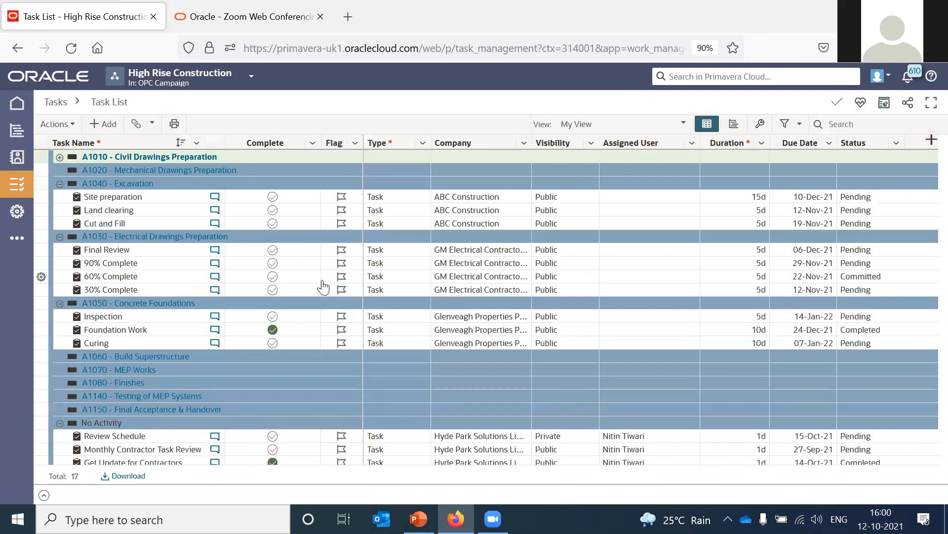
{"action": "scroll", "coordinate": [246, 287], "scroll_direction": "down", "scroll_amount": 1}
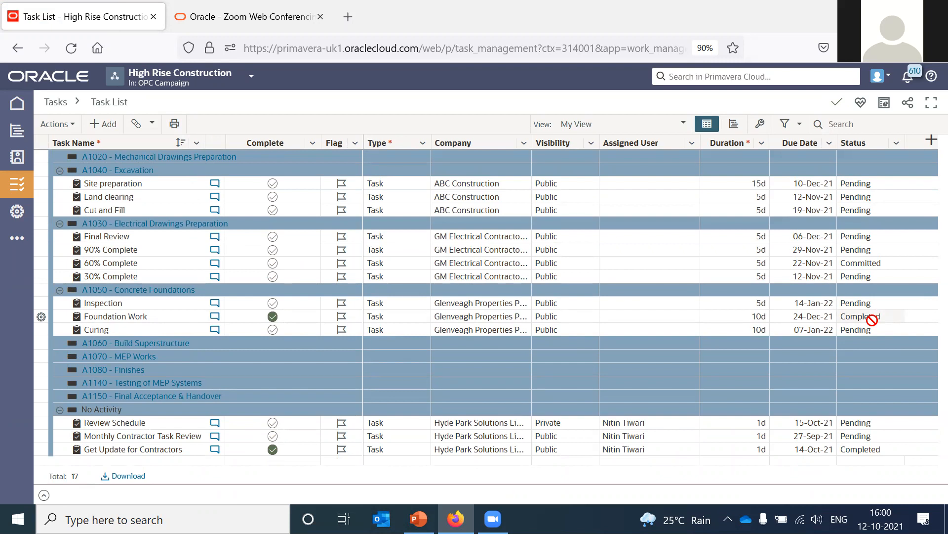
Switch to the PowerPoint slide show and advance to the Monitor Performance slide.
{"action": "key", "text": "alt+Tab"}
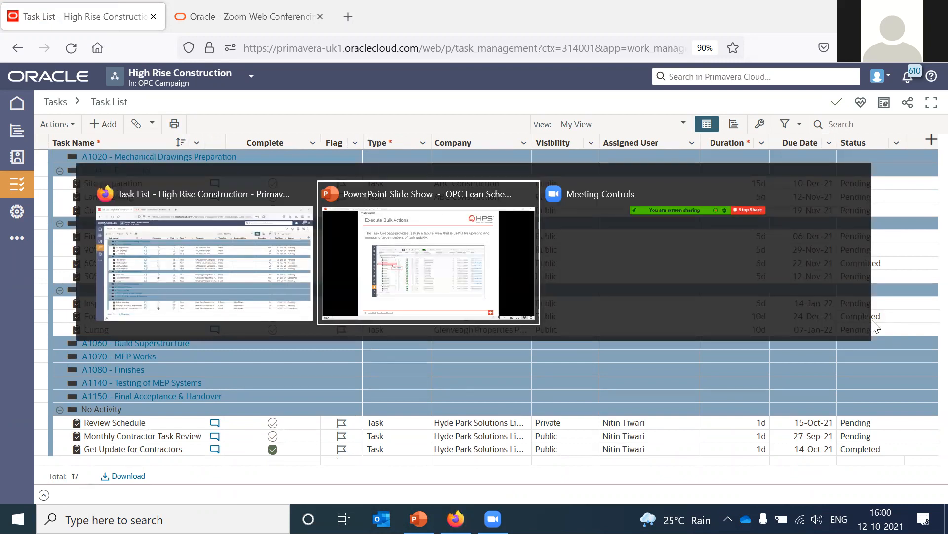
{"action": "key", "text": "Right"}
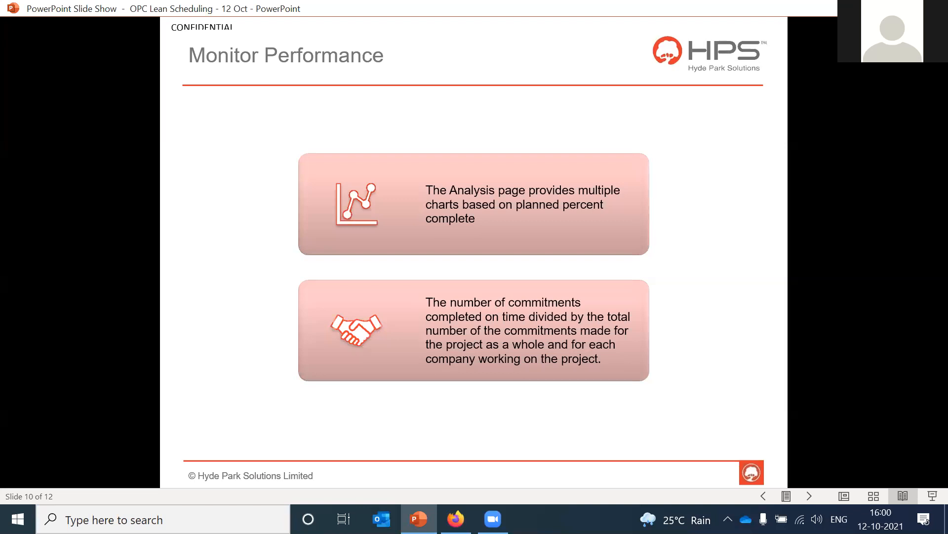
Switch back to Primavera Cloud, open the project's task Analysis page and view its time frame and company filter options.
{"action": "key", "text": "alt+Tab"}
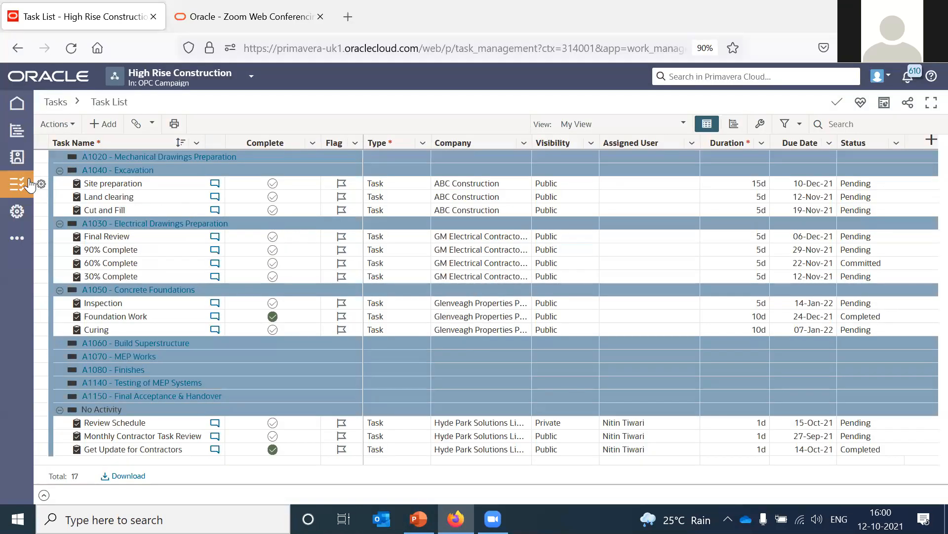
{"action": "mouse_move", "coordinate": [19, 186]}
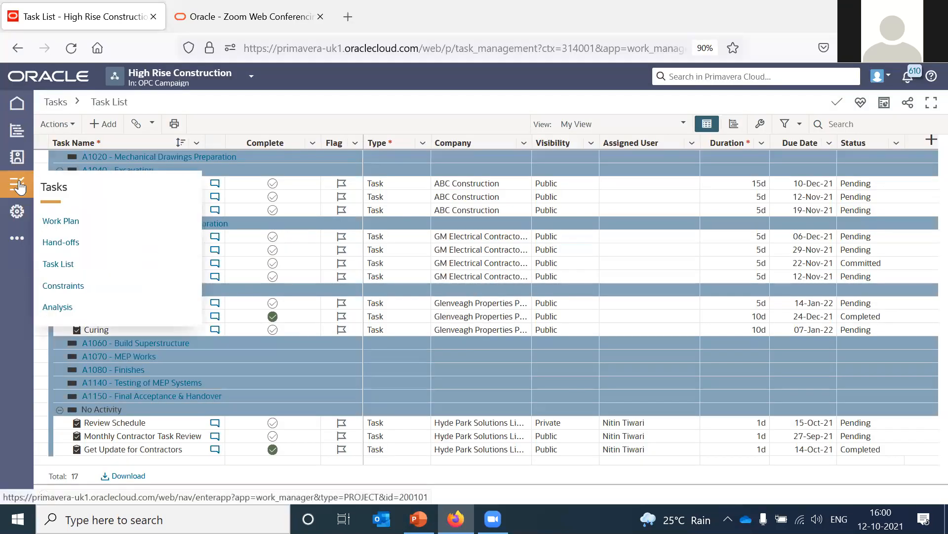
{"action": "left_click", "coordinate": [64, 308]}
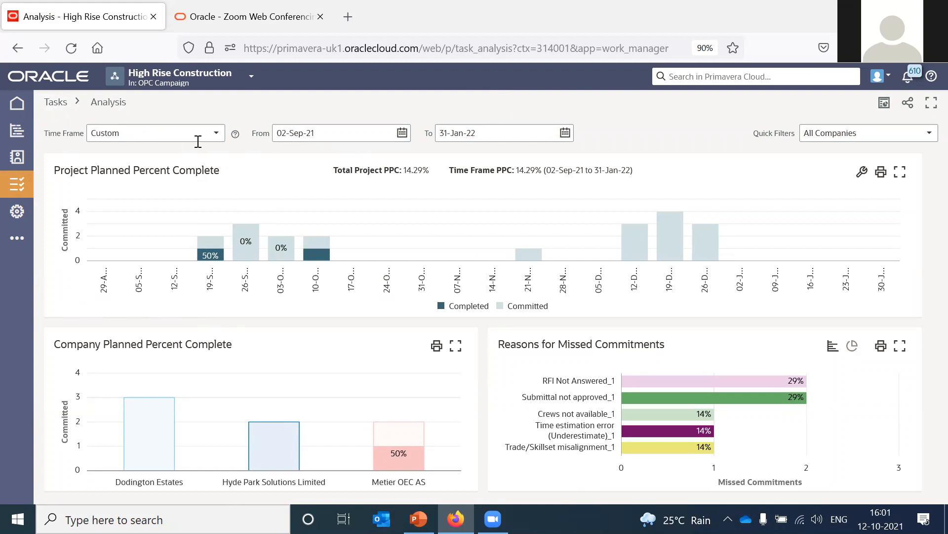
{"action": "left_click", "coordinate": [212, 133]}
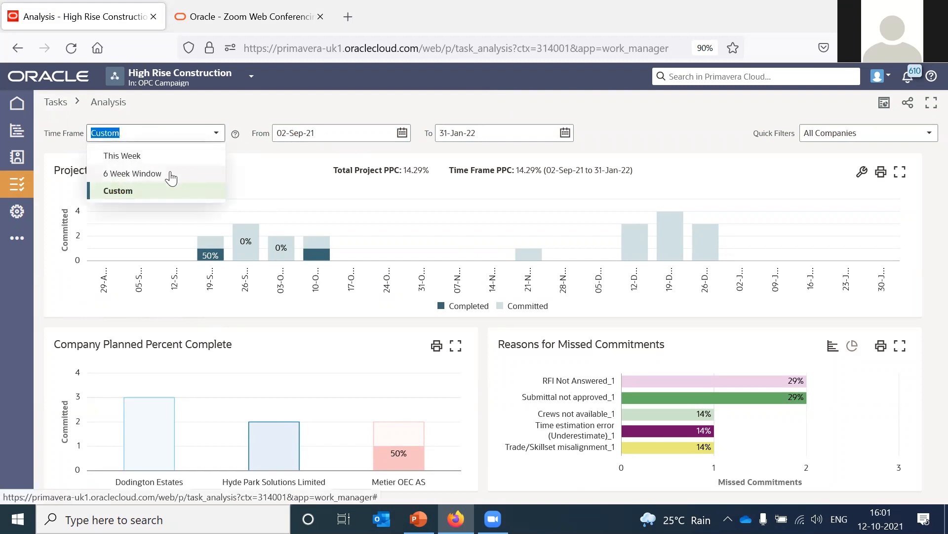
{"action": "left_click", "coordinate": [271, 168]}
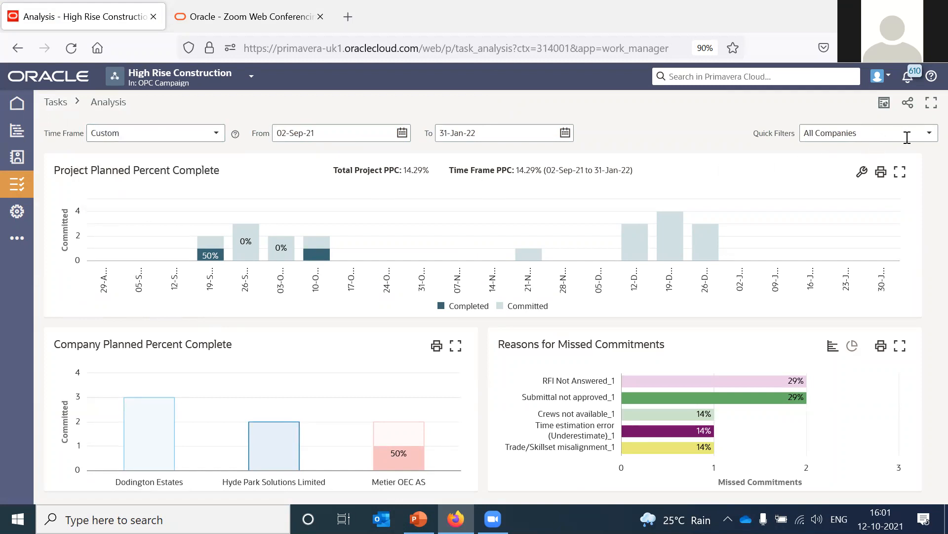
{"action": "left_click", "coordinate": [928, 133]}
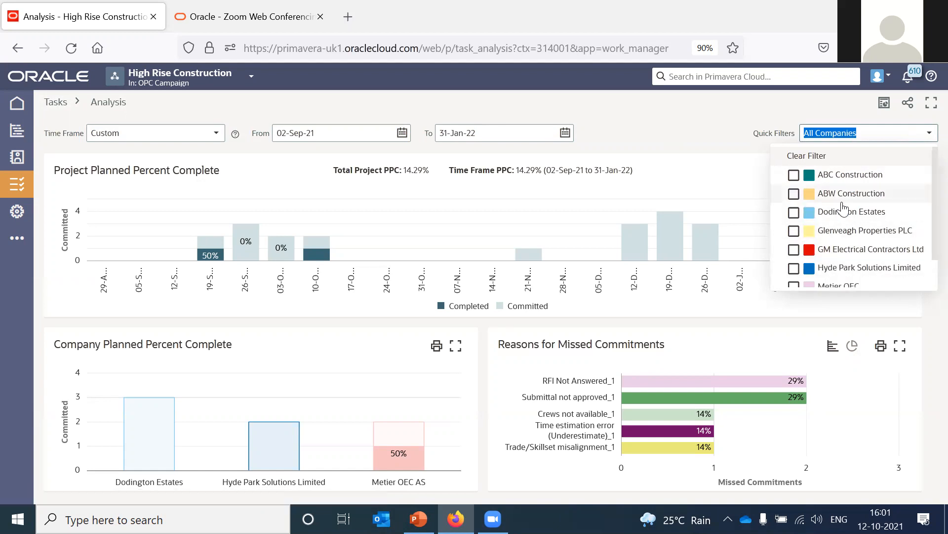
{"action": "left_click", "coordinate": [662, 116]}
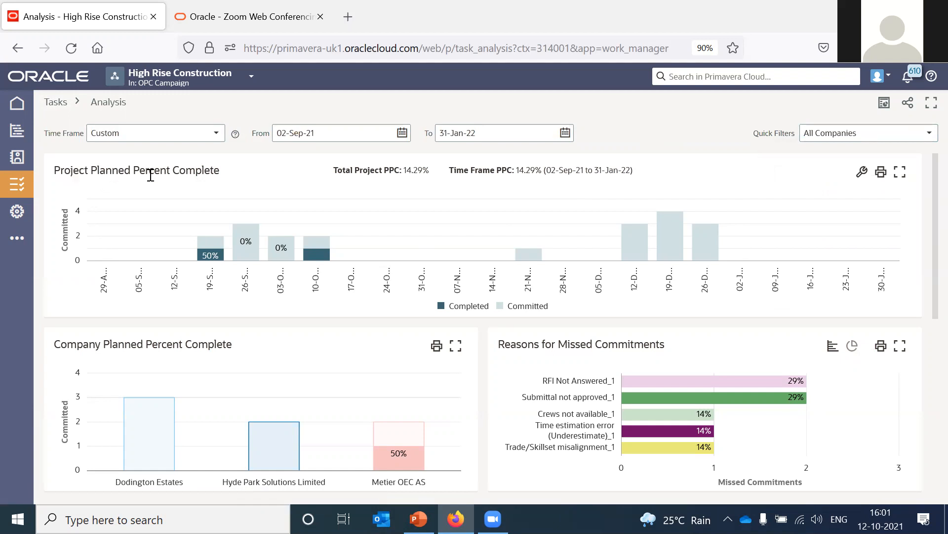
Examine the project and company planned percent complete charts, including the commitment details for Hyde Park Solutions Limited and Dodington Estates.
{"action": "mouse_move", "coordinate": [210, 255]}
{"action": "scroll", "coordinate": [360, 301], "scroll_direction": "down", "scroll_amount": 1}
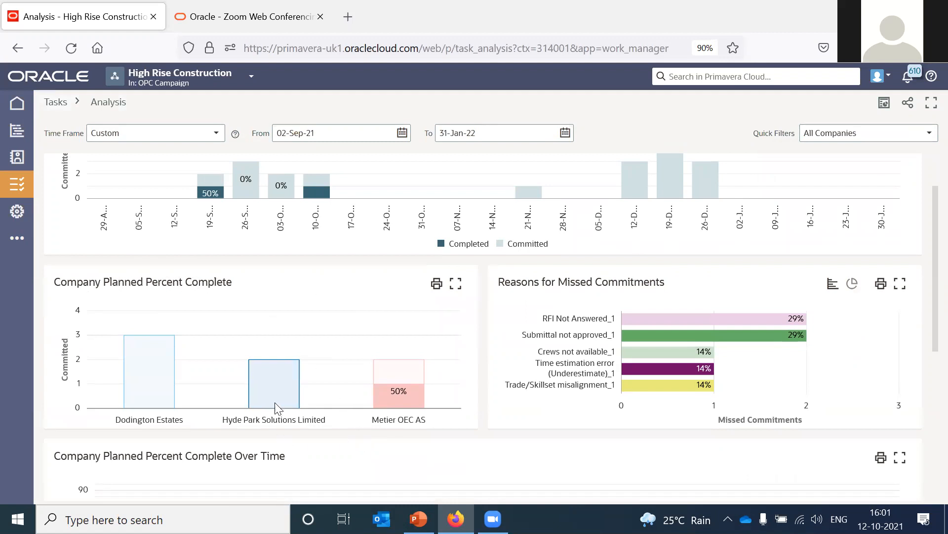
{"action": "mouse_move", "coordinate": [281, 393]}
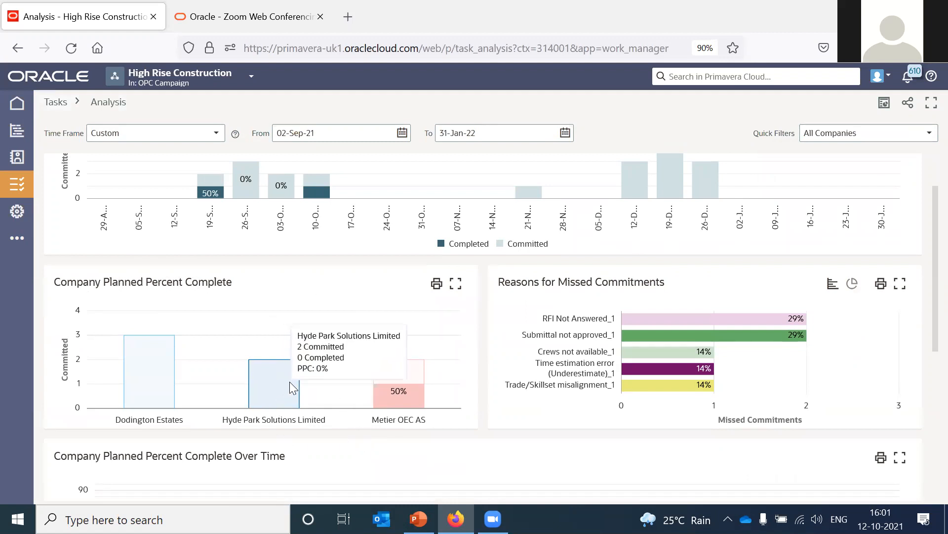
{"action": "mouse_move", "coordinate": [163, 374]}
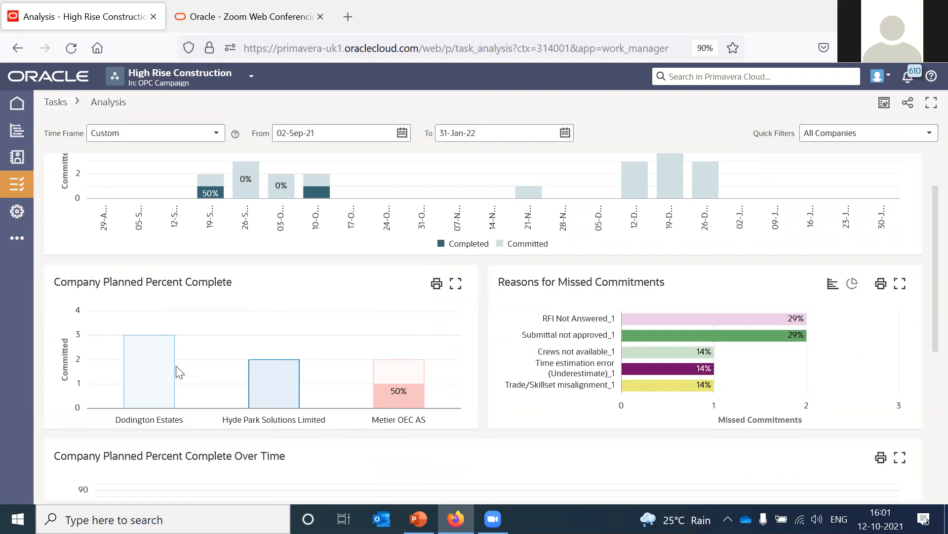
Examine the Company Planned Percent Complete Over Time chart, including Metier OEC AS's commitment details and its enlarged view, plus the missed-commitment reasons charts.
{"action": "mouse_move", "coordinate": [384, 388]}
{"action": "mouse_move", "coordinate": [605, 349]}
{"action": "scroll", "coordinate": [581, 396], "scroll_direction": "down", "scroll_amount": 4}
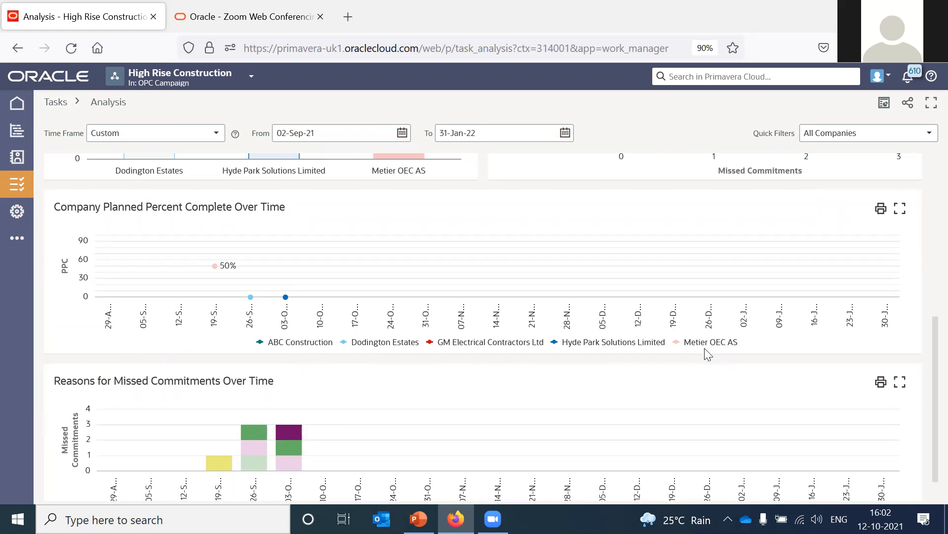
{"action": "mouse_move", "coordinate": [218, 271]}
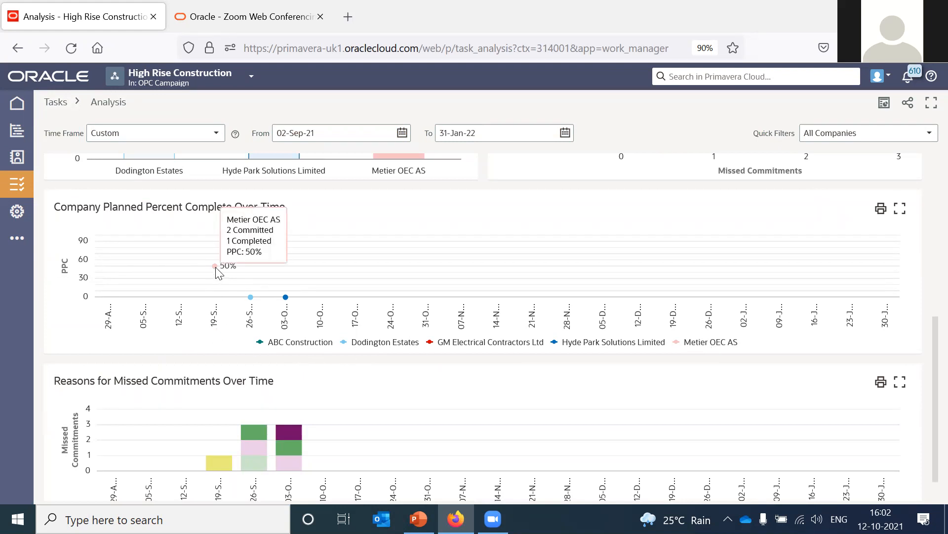
{"action": "left_click", "coordinate": [901, 213]}
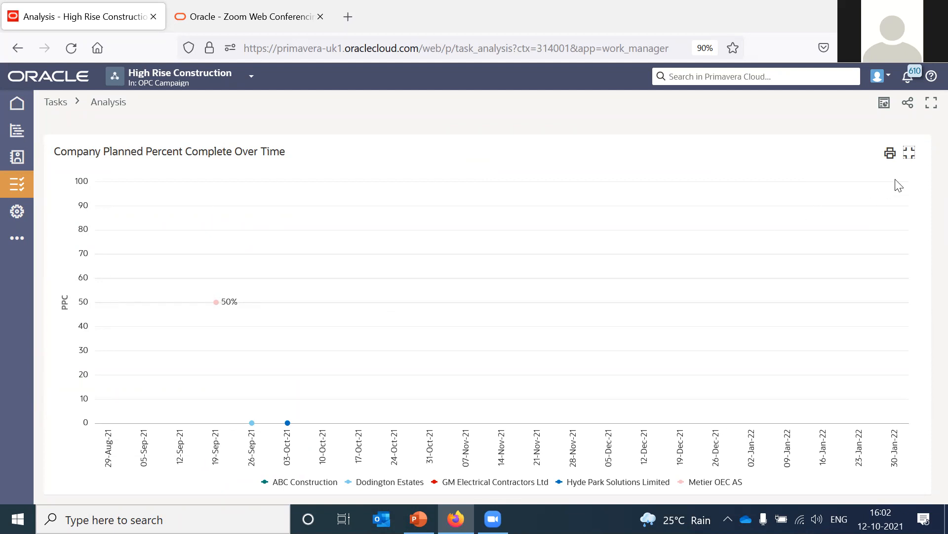
{"action": "left_click", "coordinate": [910, 156]}
{"action": "scroll", "coordinate": [612, 299], "scroll_direction": "down", "scroll_amount": 4}
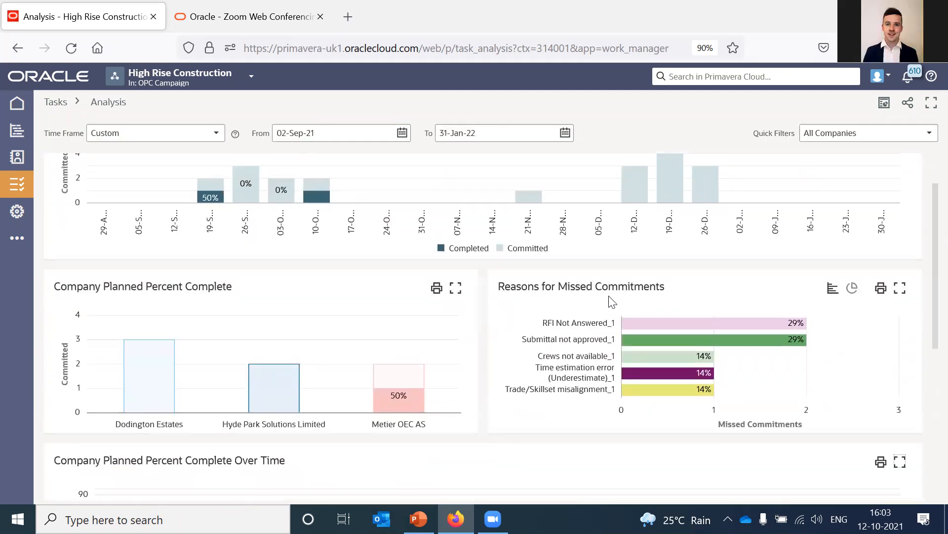
{"action": "scroll", "coordinate": [603, 309], "scroll_direction": "down", "scroll_amount": 3}
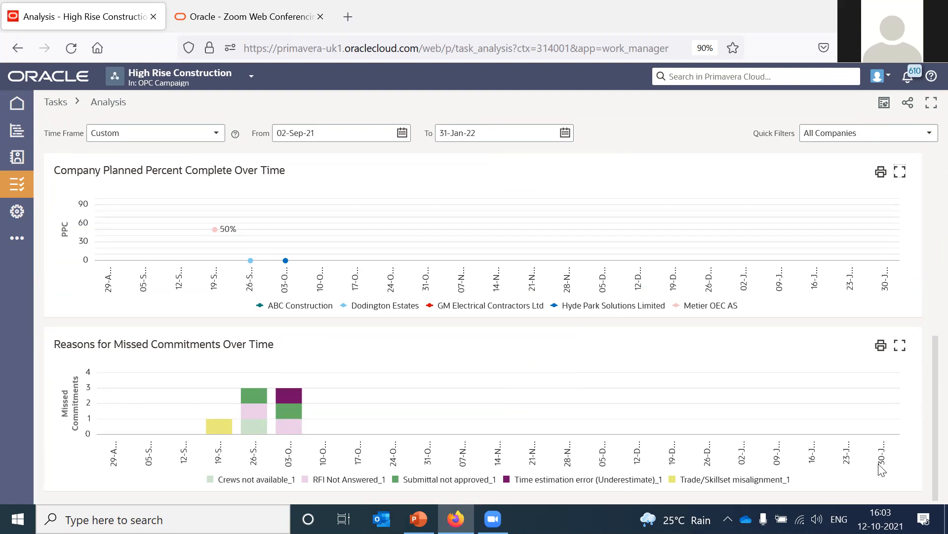
Switch to the PowerPoint slide show and advance to the slide on managing activities and tasks with the Primavera Projects mobile app.
{"action": "mouse_move", "coordinate": [15, 188]}
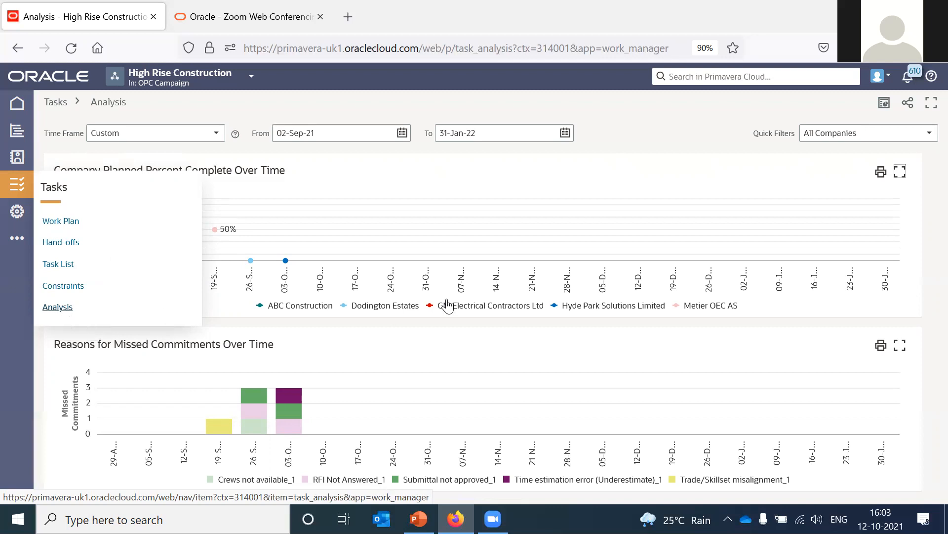
{"action": "key", "text": "alt+Tab"}
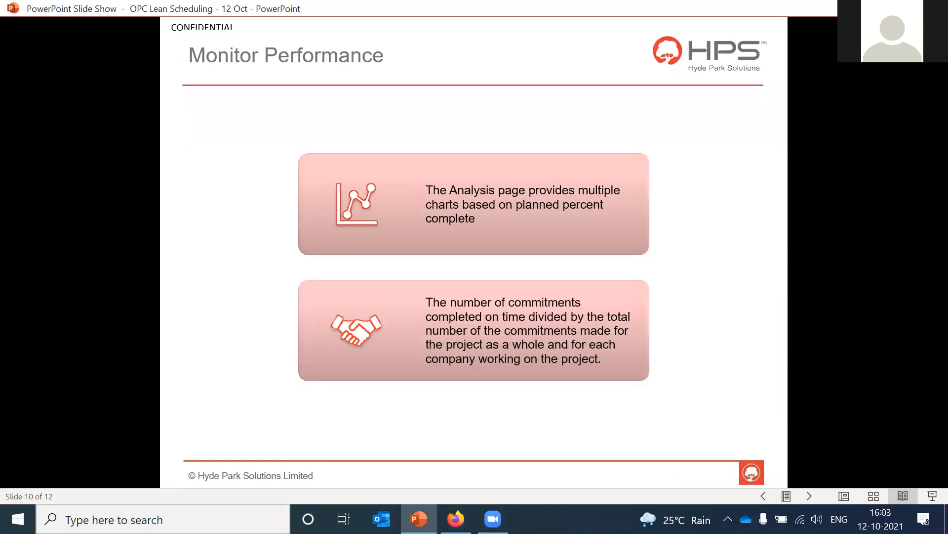
{"action": "key", "text": "Right"}
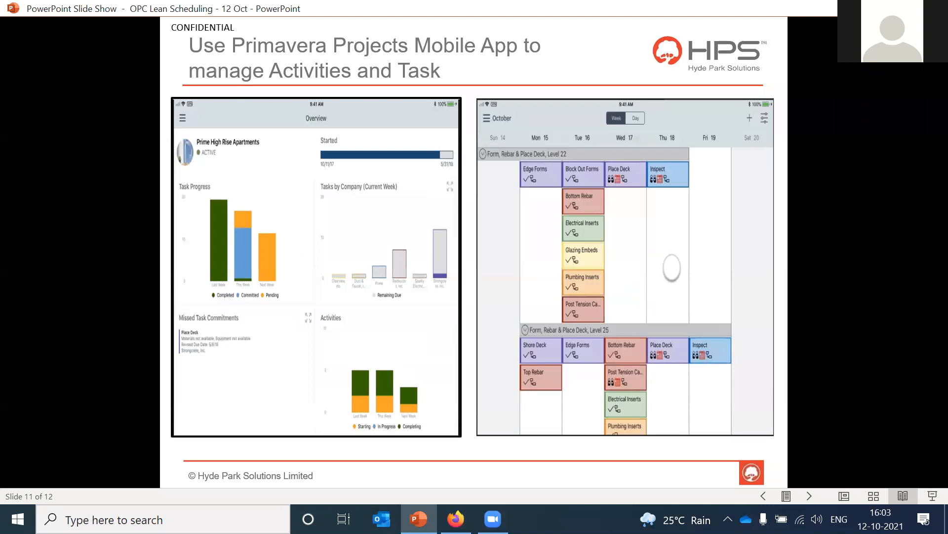